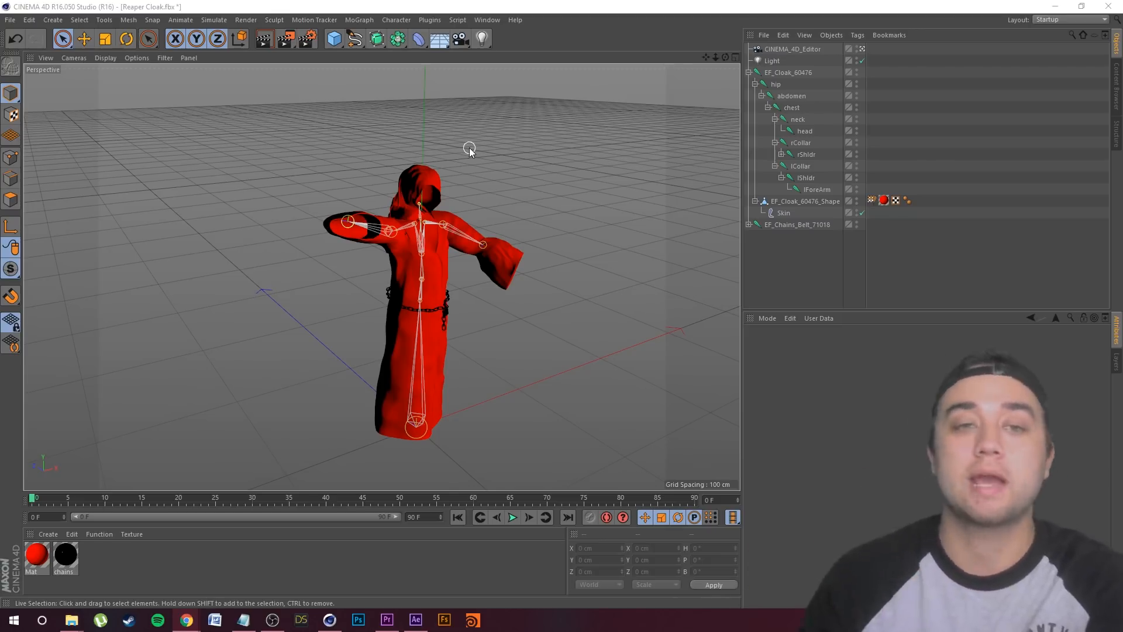
# Collapse the EF_Cloak_60476 hierarchy and rename the two top-level joint objects Cloak and Chains.
pyautogui.moveTo(534, 141)
pyautogui.keyDown('alt'); pyautogui.mouseDown()
pyautogui.moveTo(376, 103)
pyautogui.moveTo(461, 168)
pyautogui.moveTo(533, 129)
pyautogui.moveTo(526, 136)
pyautogui.mouseUp(); pyautogui.keyUp('alt')
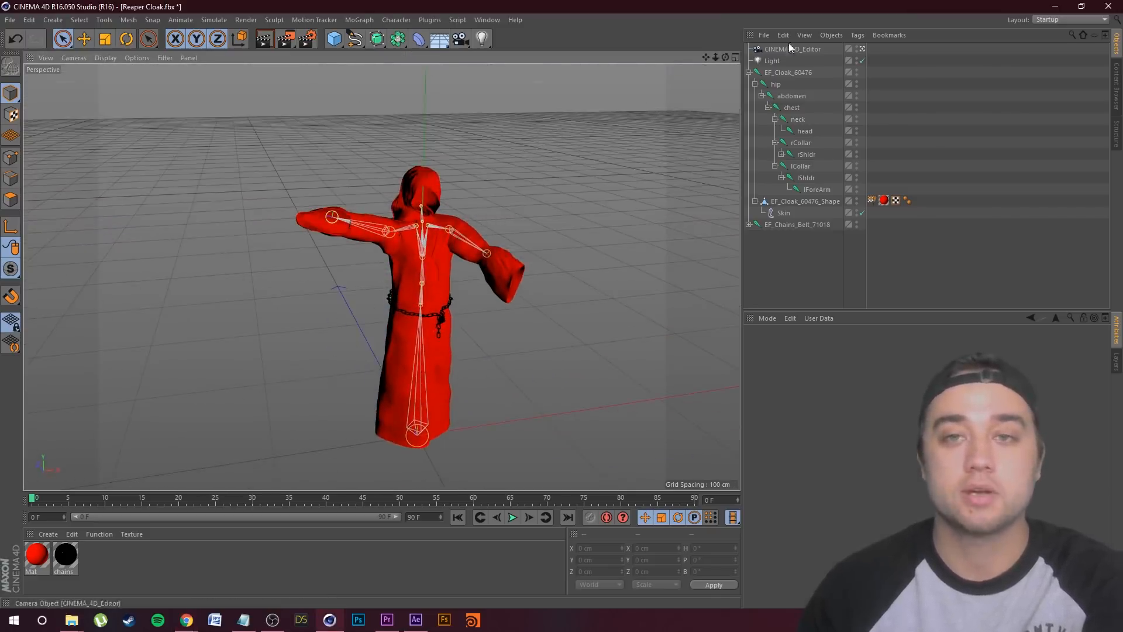
pyautogui.moveTo(724, 58)
pyautogui.mouseDown()
pyautogui.moveTo(638, 94)
pyautogui.moveTo(778, 39)
pyautogui.moveTo(678, 73)
pyautogui.moveTo(693, 103)
pyautogui.moveTo(775, 30)
pyautogui.moveTo(848, 67)
pyautogui.moveTo(737, 82)
pyautogui.moveTo(667, 60)
pyautogui.moveTo(728, 66)
pyautogui.moveTo(719, 72)
pyautogui.mouseUp()
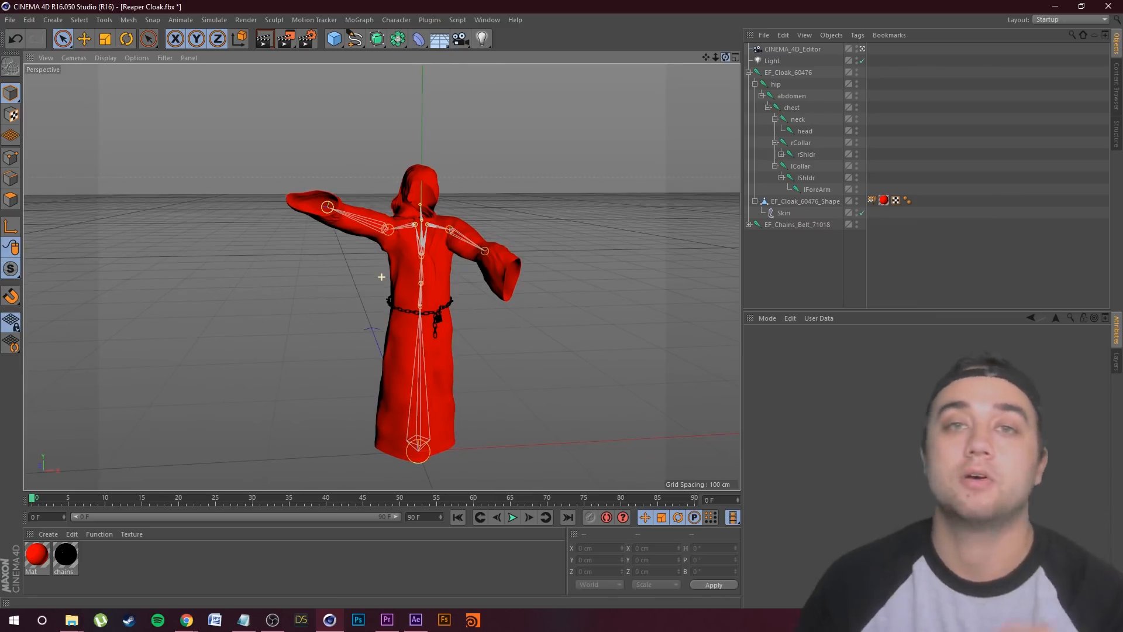
pyautogui.scroll(5, 501, 216)
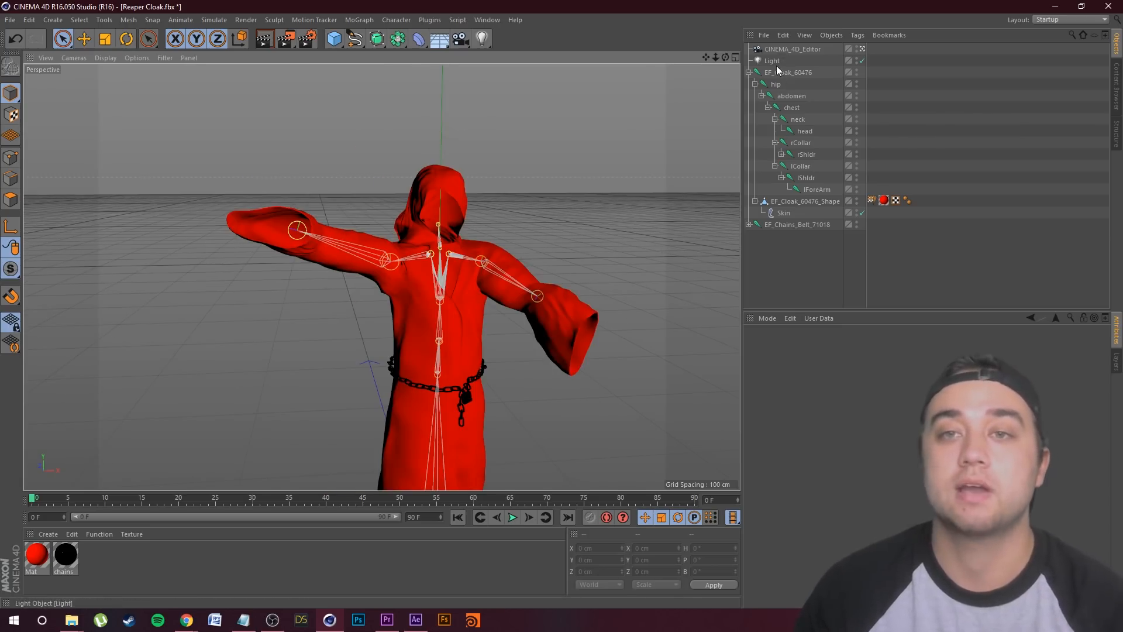
pyautogui.click(749, 72)
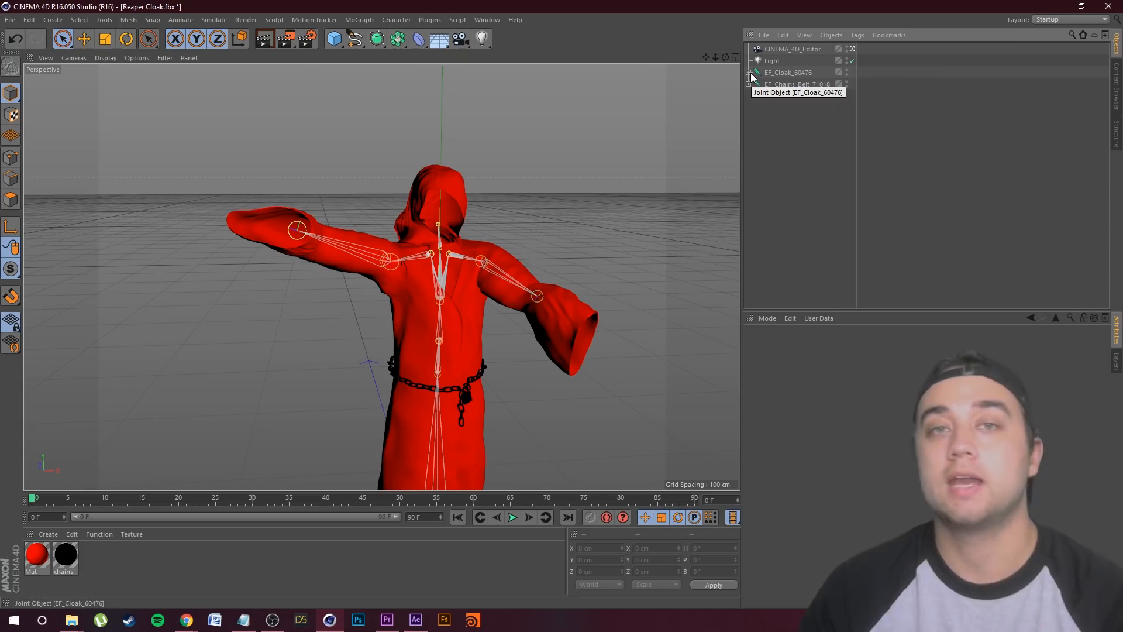
pyautogui.click(749, 73)
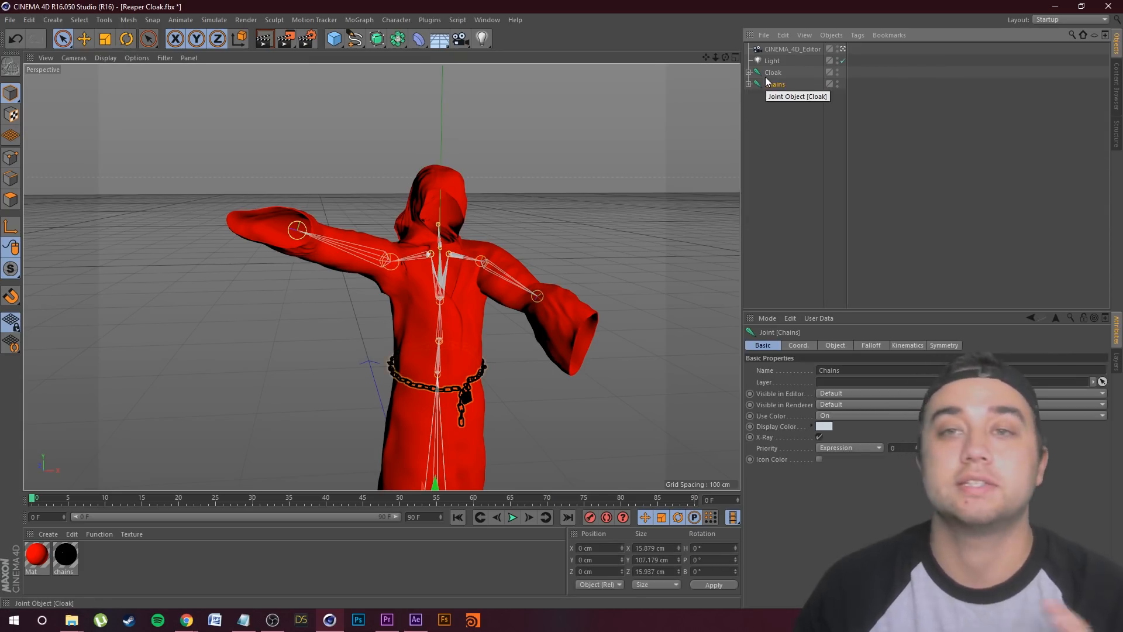
# Expand the Cloak hierarchy and select its chest joint.
pyautogui.click(749, 73)
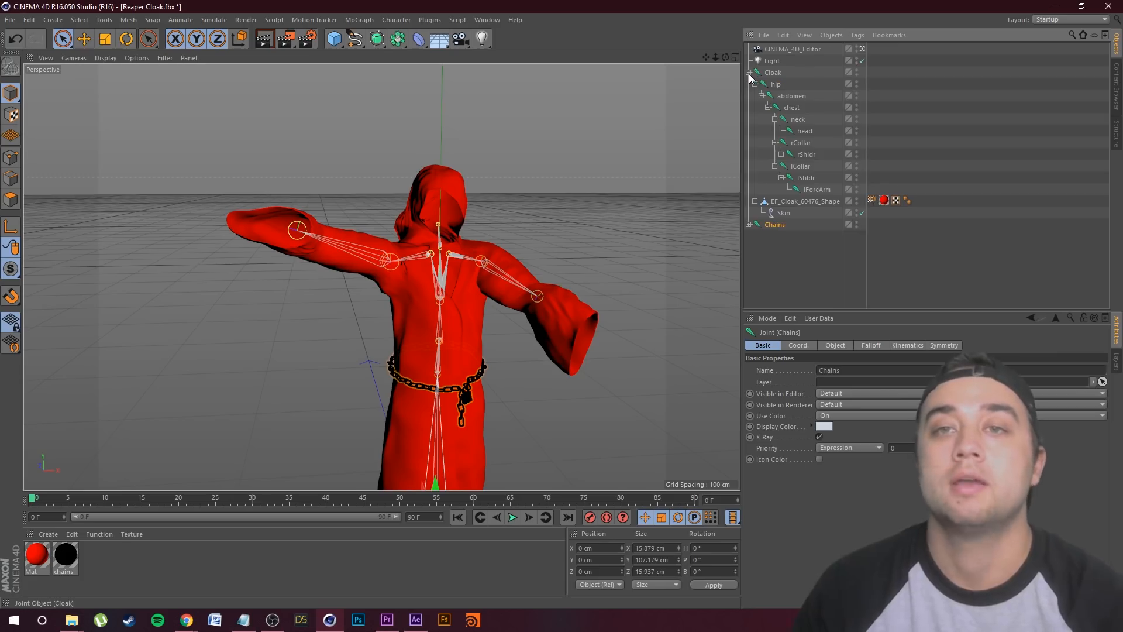
pyautogui.click(777, 85)
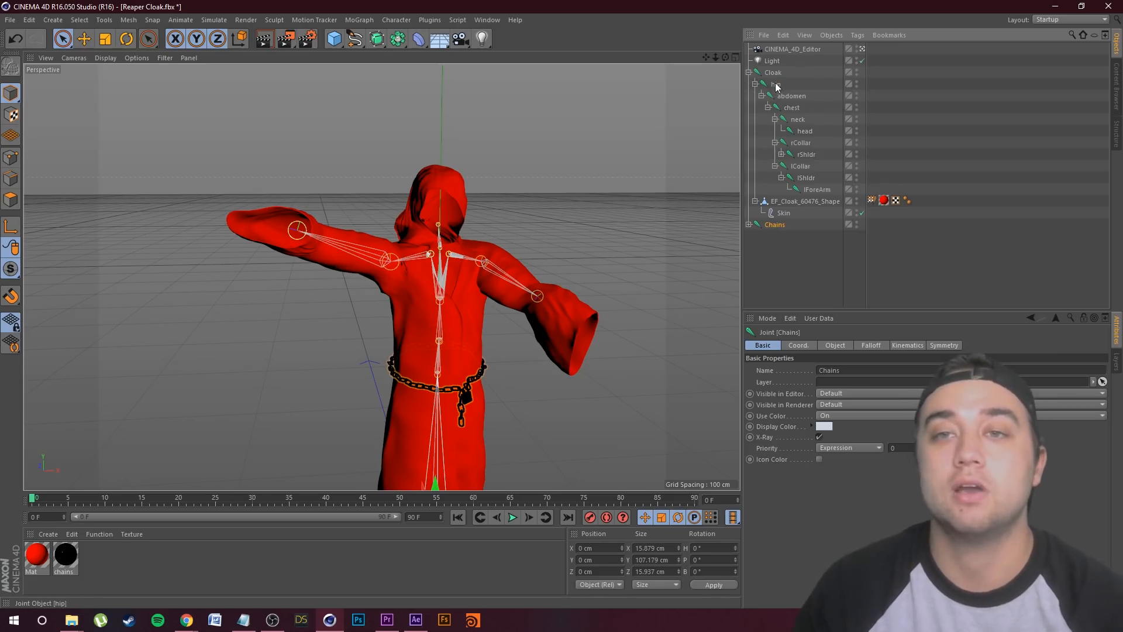
pyautogui.click(791, 108)
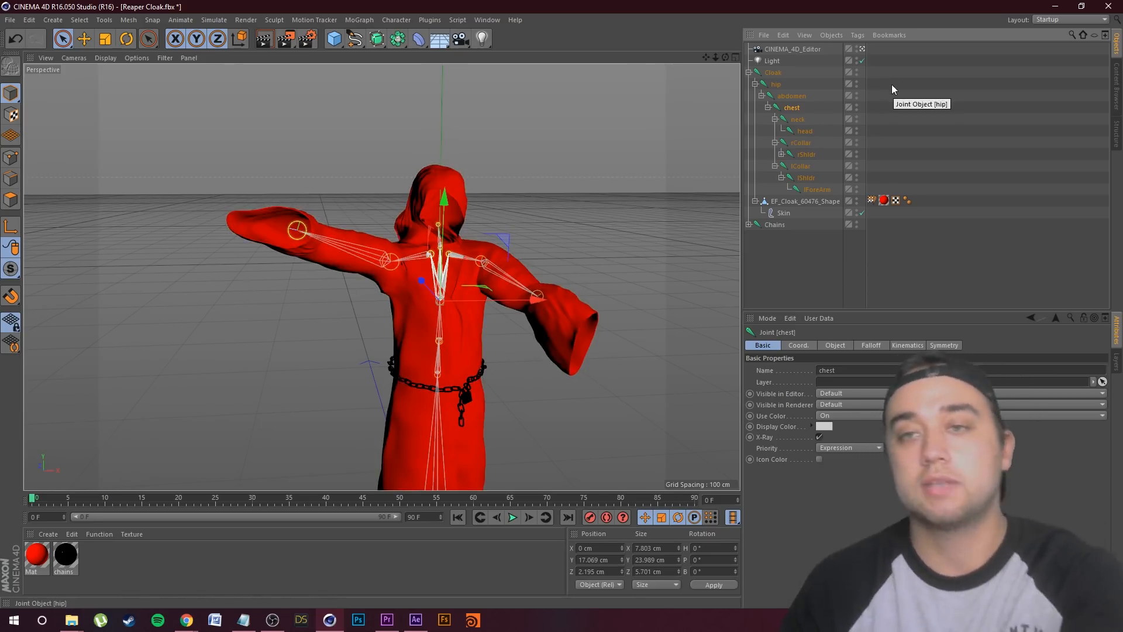
# Turn the Cloak hierarchy's editor and renderer visibility off and back on.
pyautogui.keyDown('ctrl'); pyautogui.keyDown('alt'); pyautogui.click(857, 71); pyautogui.keyUp('alt'); pyautogui.keyUp('ctrl')
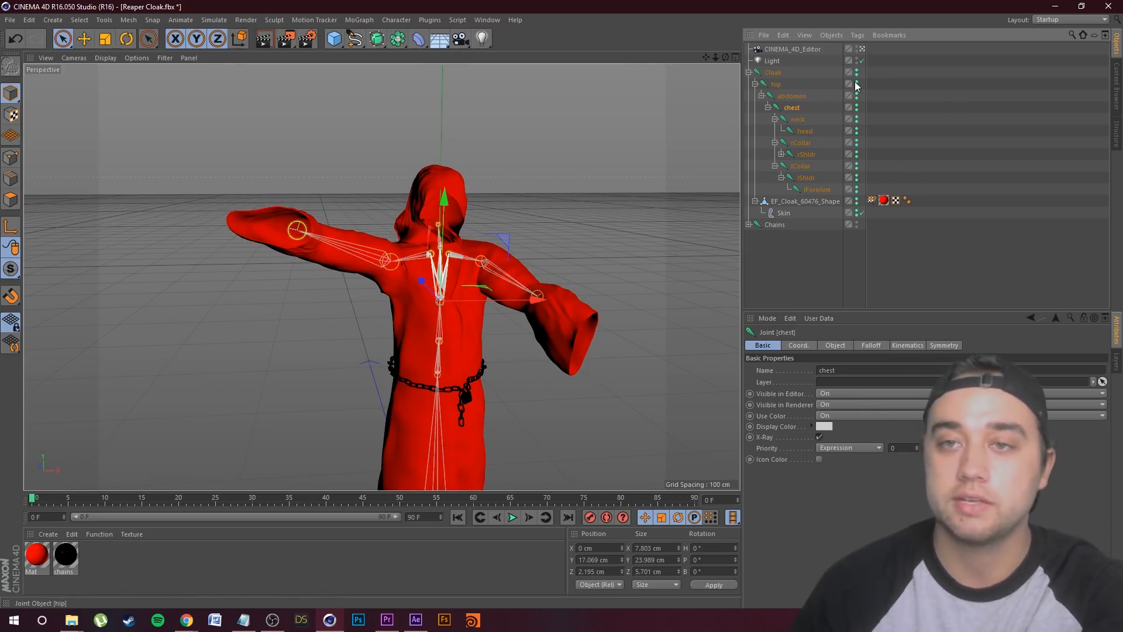
pyautogui.moveTo(859, 90); pyautogui.dragTo(857, 168)
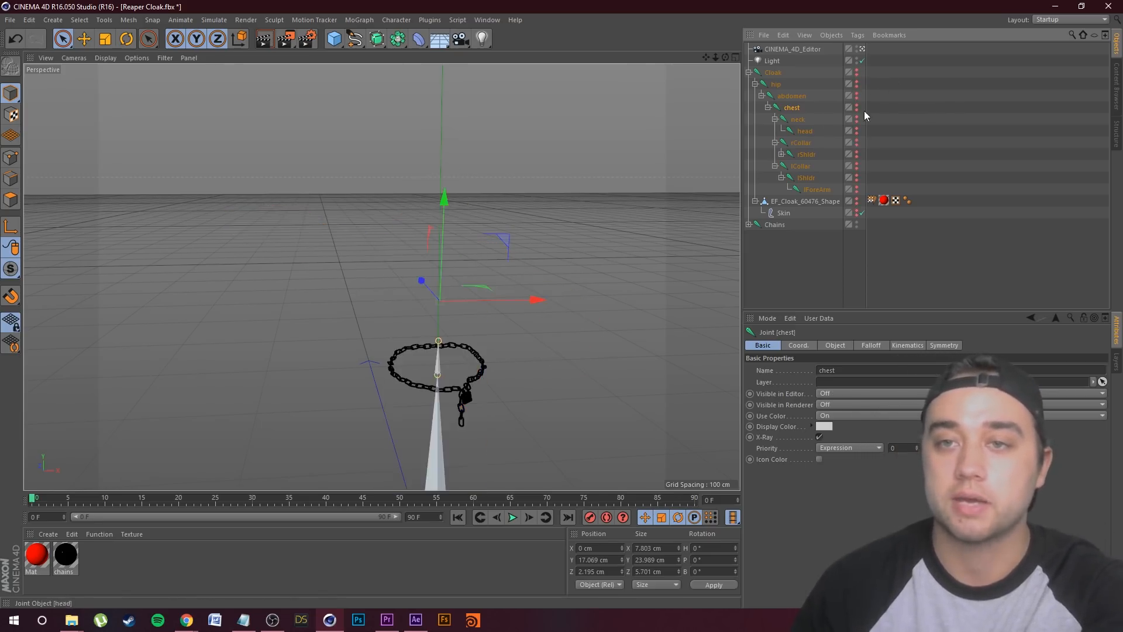
pyautogui.keyDown('ctrl'); pyautogui.click(858, 71); pyautogui.keyUp('ctrl')
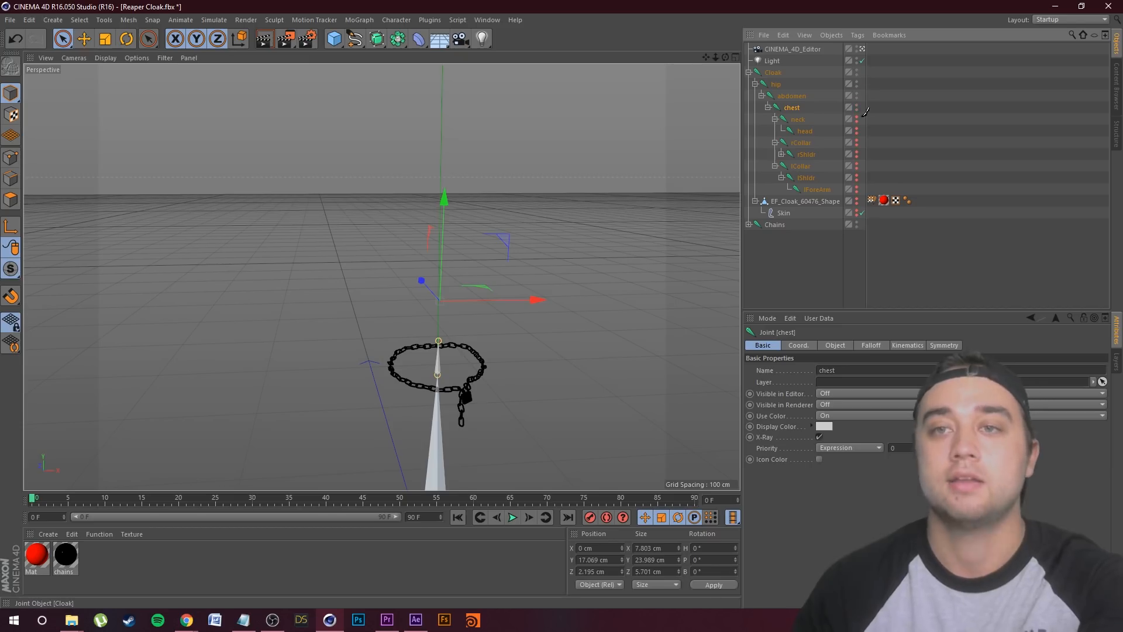
pyautogui.keyDown('ctrl'); pyautogui.click(857, 73); pyautogui.keyUp('ctrl')
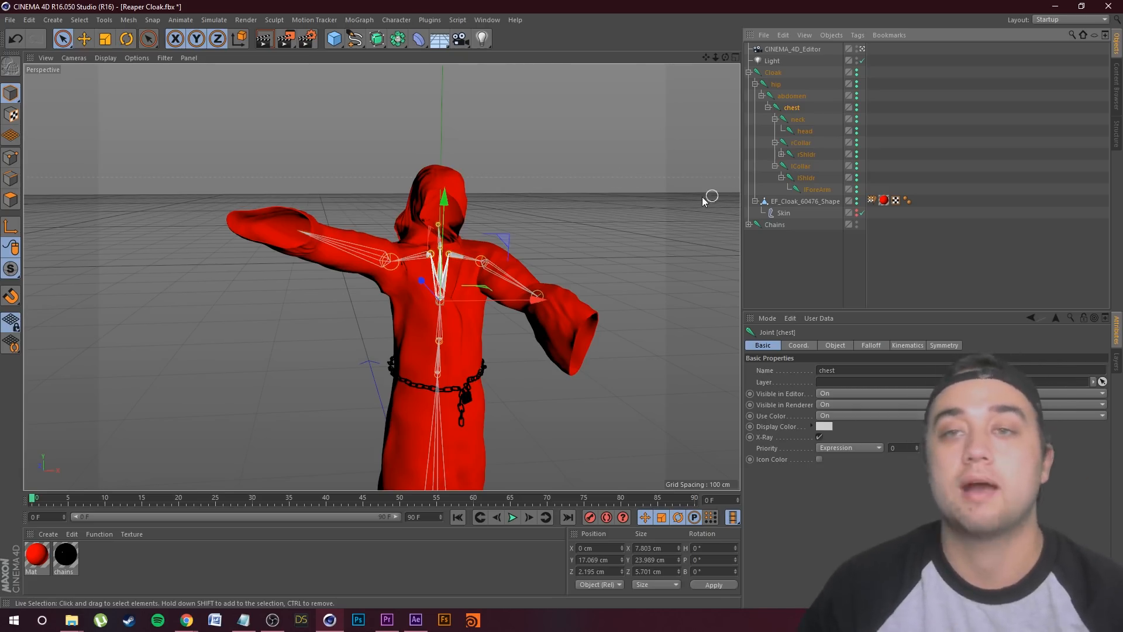
# Select the head joint and turn the hood freehand with the Rotate tool.
pyautogui.click(803, 130)
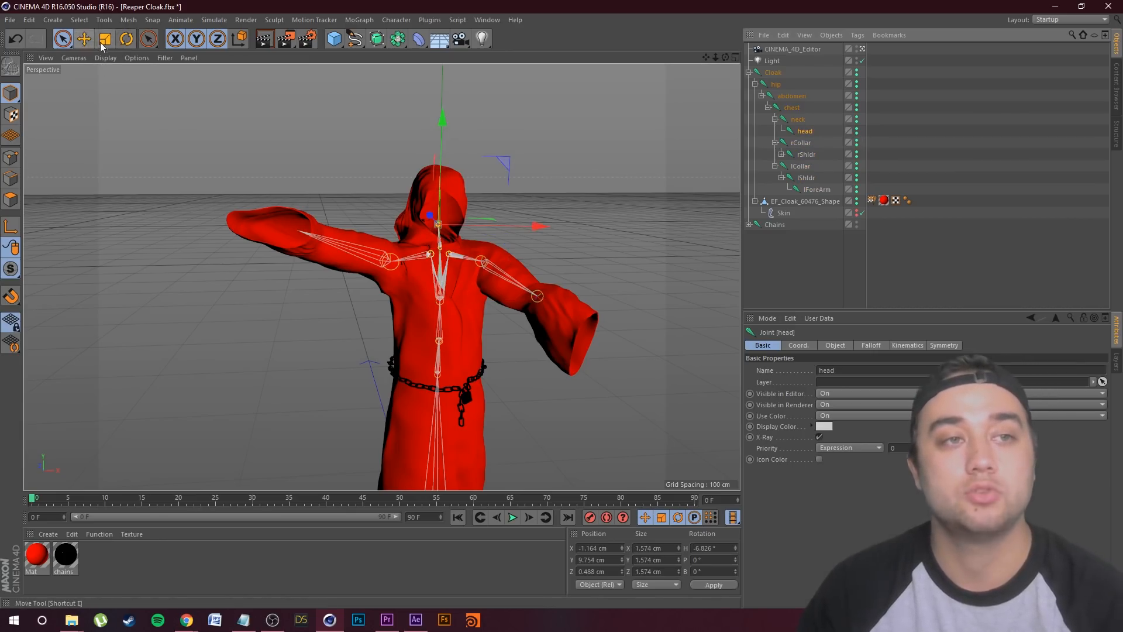
pyautogui.click(125, 41)
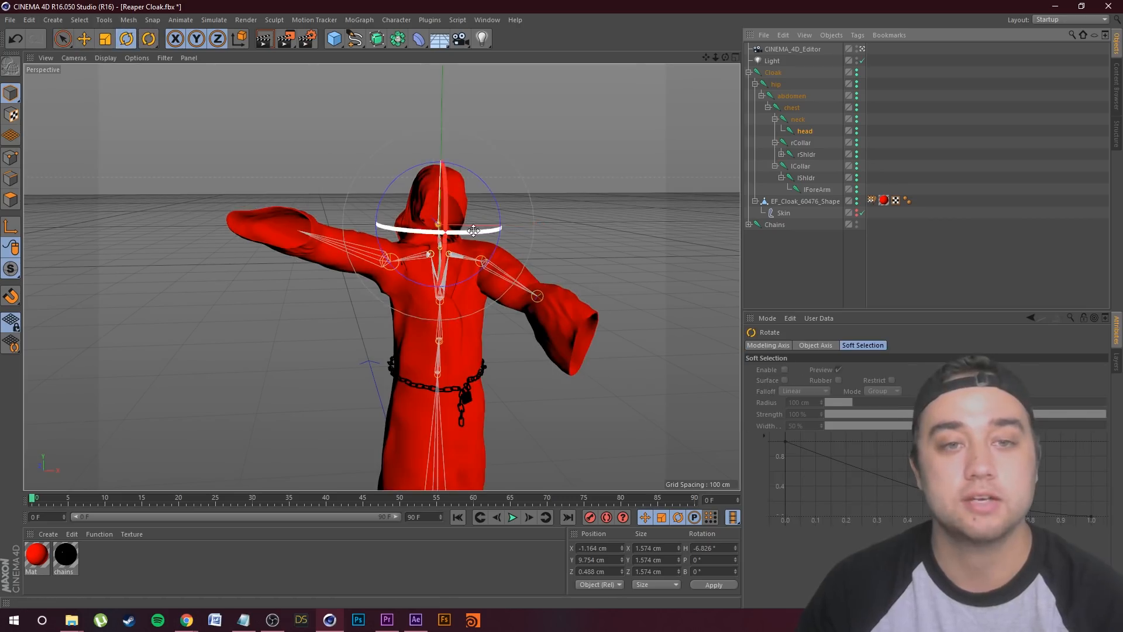
pyautogui.moveTo(476, 232); pyautogui.dragTo(418, 262)
# Expand the rShldr joint while stepping through the neck and collar joints, and rotate the lForeArm joint.
pyautogui.click(798, 119)
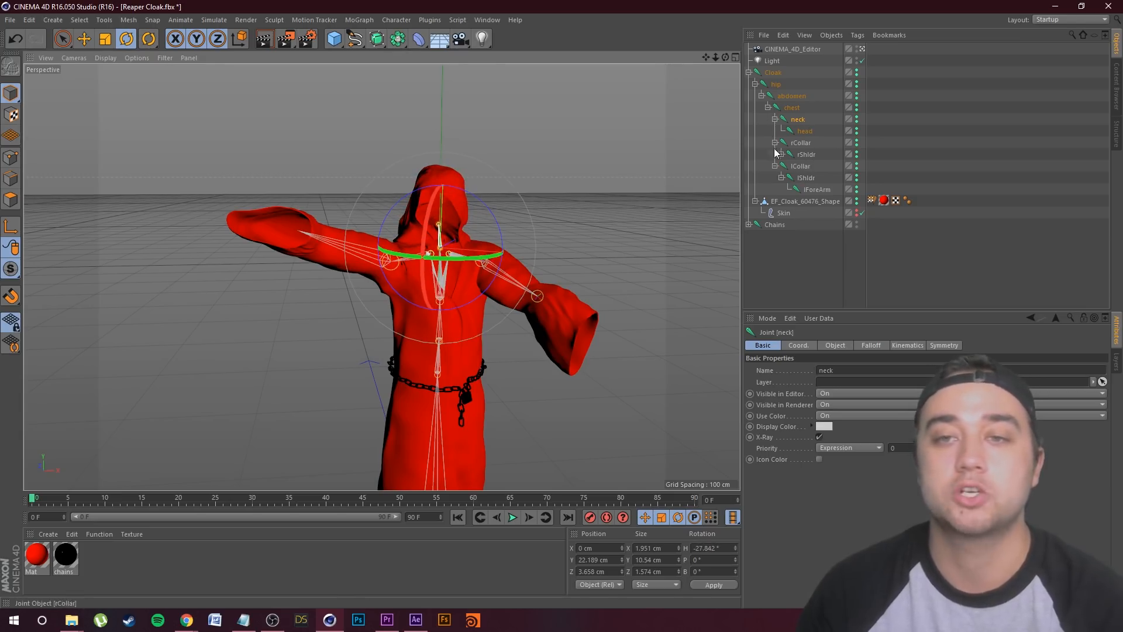
pyautogui.click(801, 142)
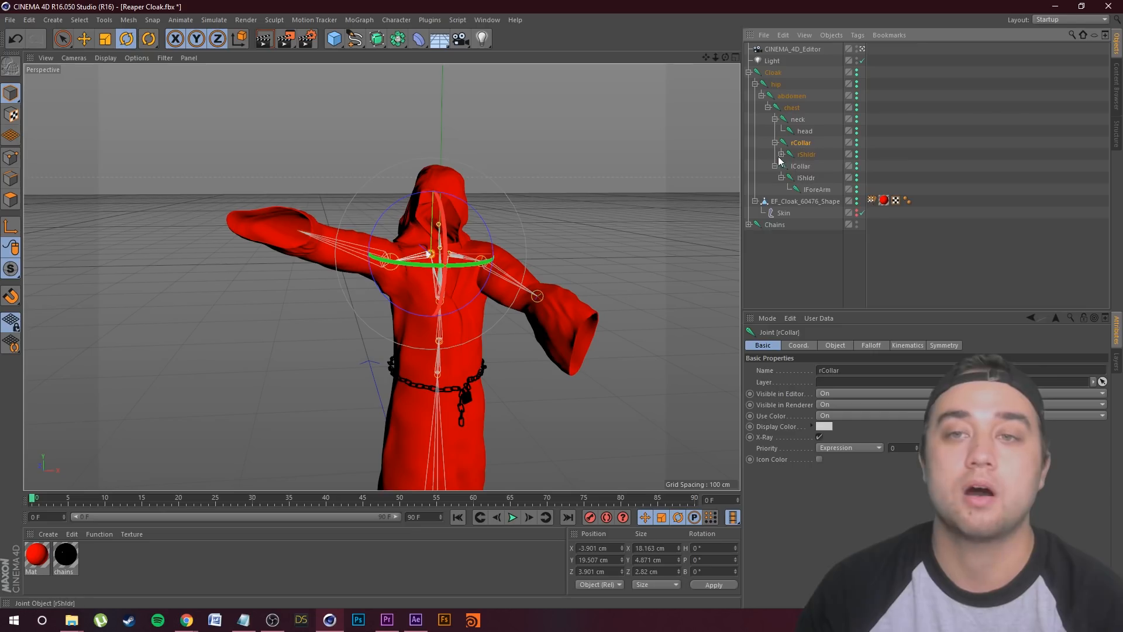
pyautogui.click(781, 155)
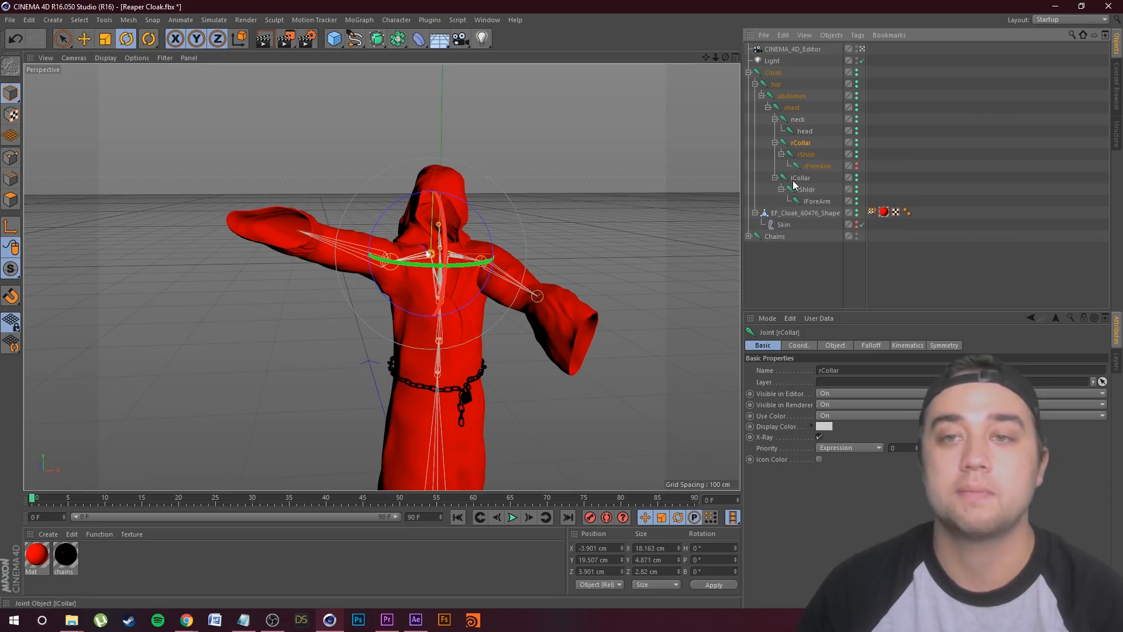
pyautogui.click(805, 202)
pyautogui.moveTo(571, 275); pyautogui.dragTo(547, 275)
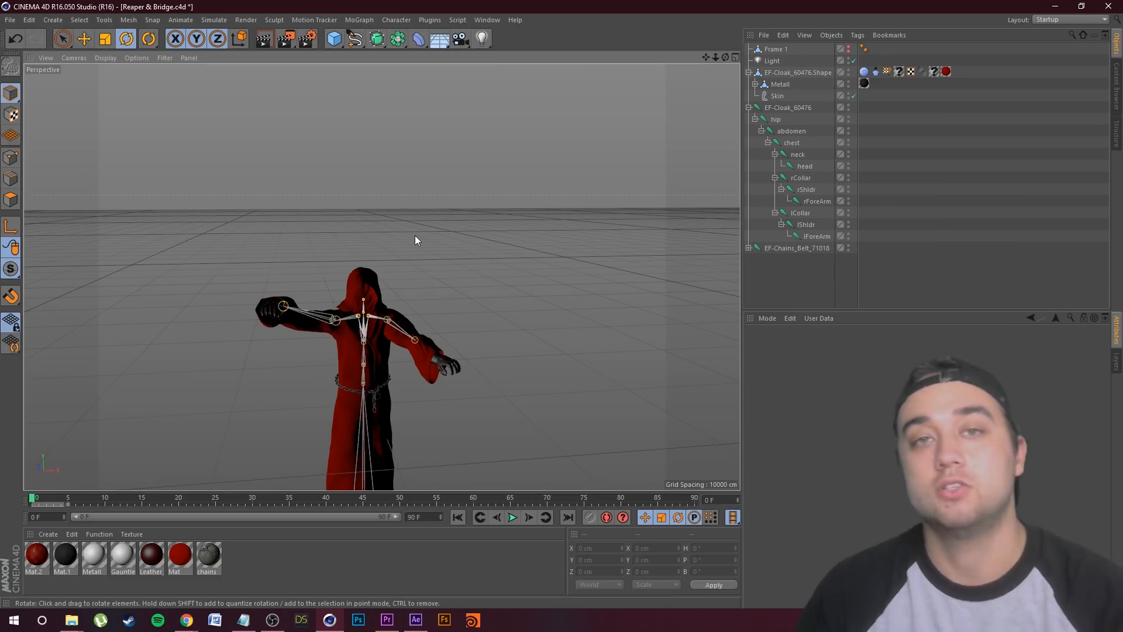
# Create a new material and look through its Transparency, Luminance and Color channels in the Material Editor.
pyautogui.doubleClick(33, 560)
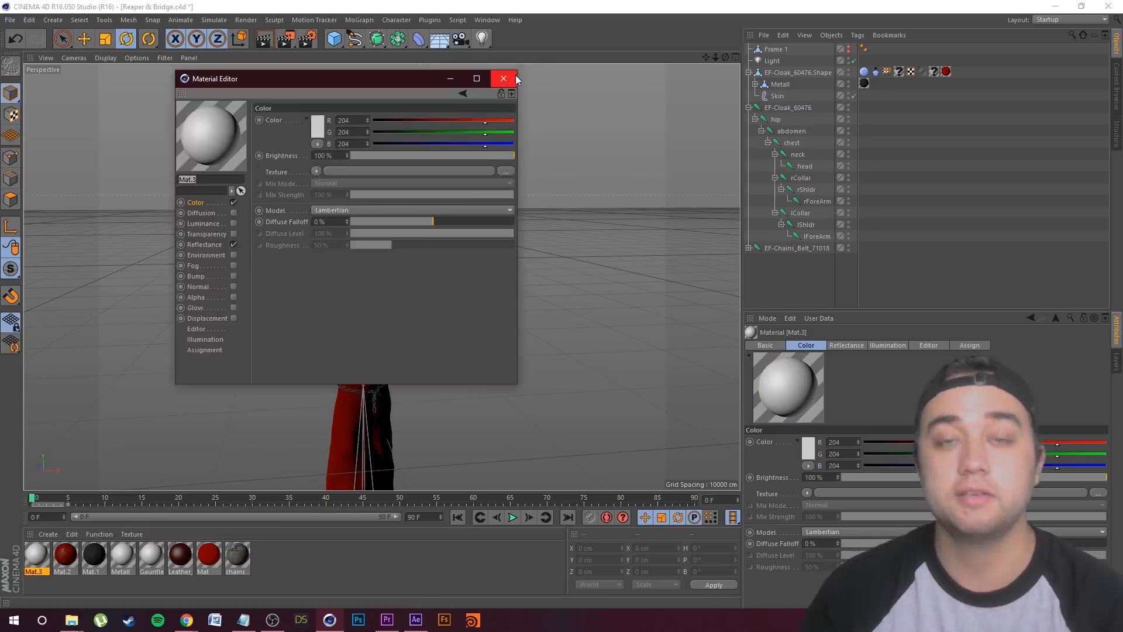
pyautogui.click(510, 75)
pyautogui.doubleClick(33, 562)
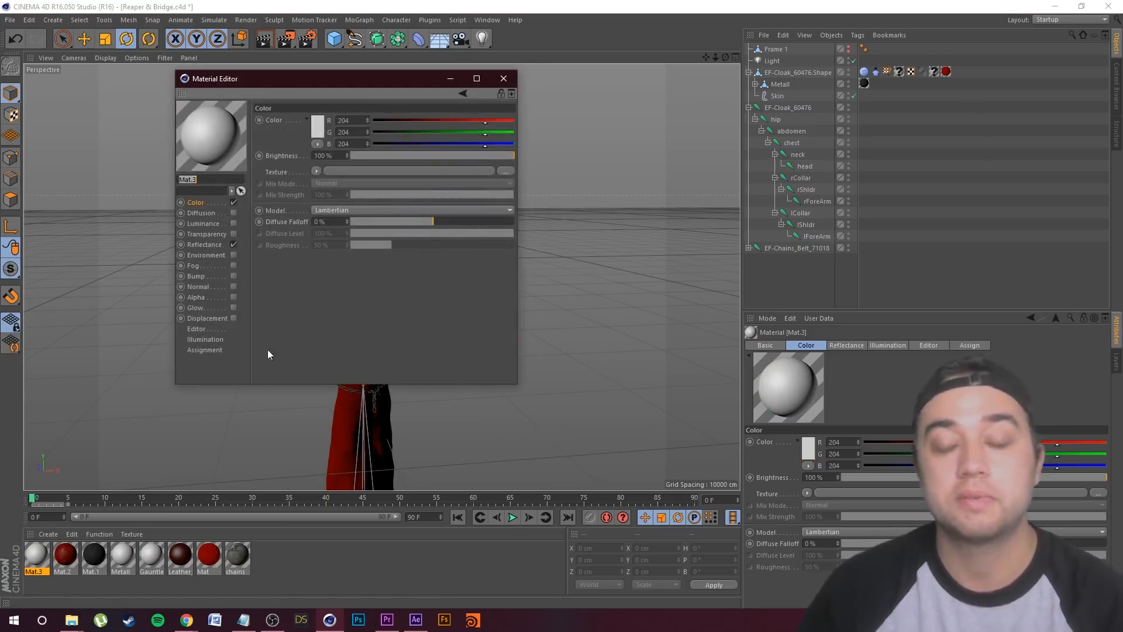
pyautogui.click(205, 211)
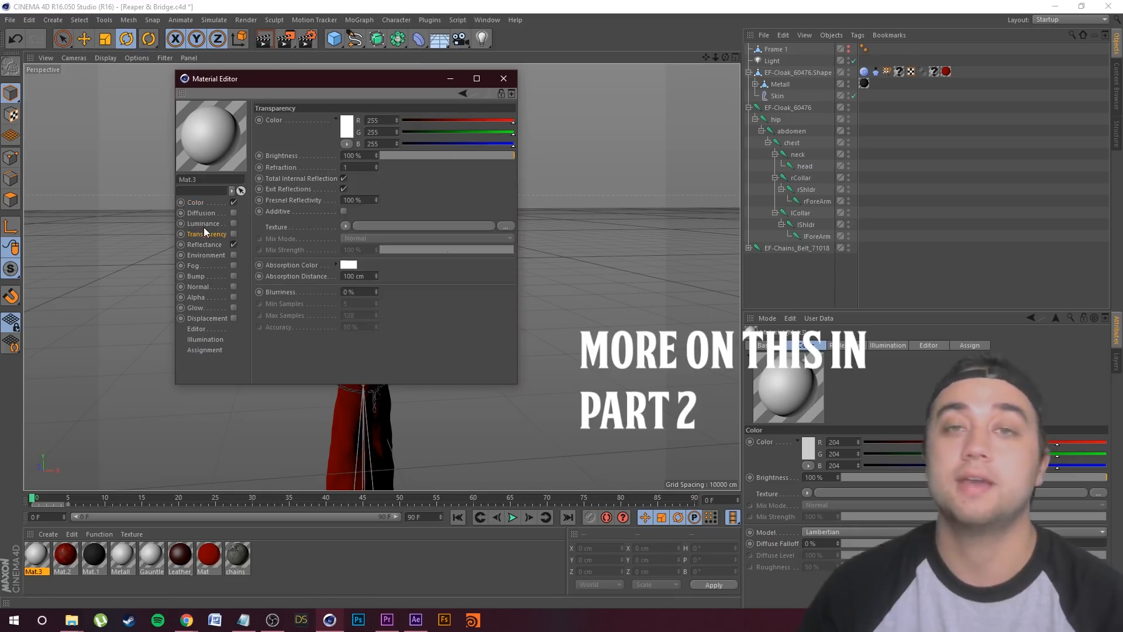
pyautogui.click(203, 226)
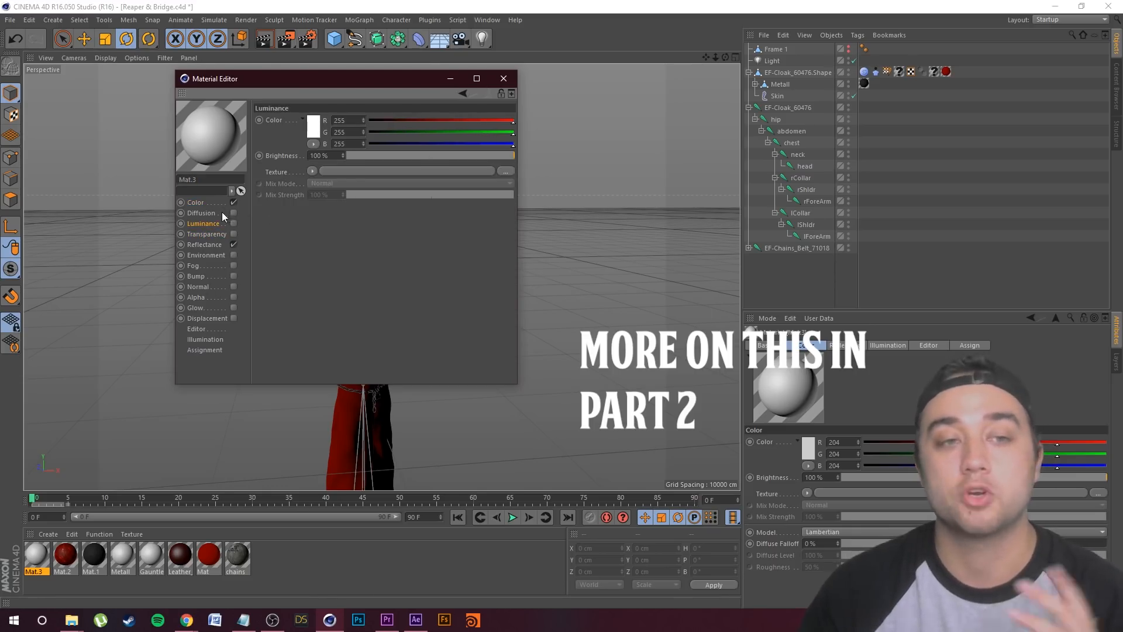
pyautogui.click(209, 204)
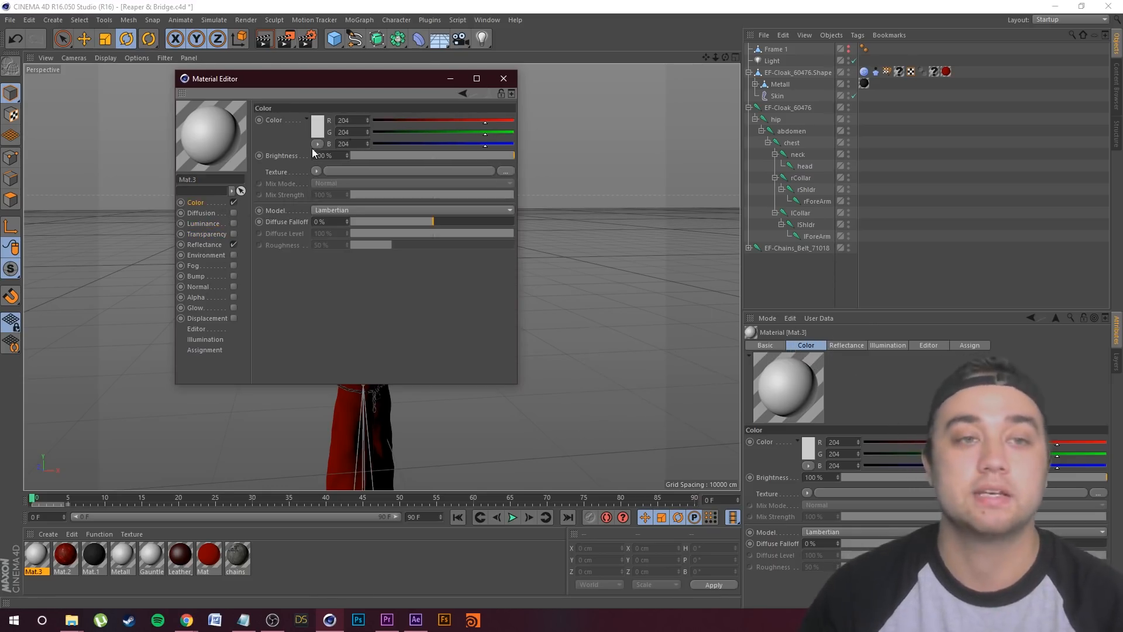
# Set the new material's color to black (RGB 0, 0, 0) and close the Material Editor.
pyautogui.click(320, 127)
pyautogui.moveTo(265, 100); pyautogui.dragTo(327, 149)
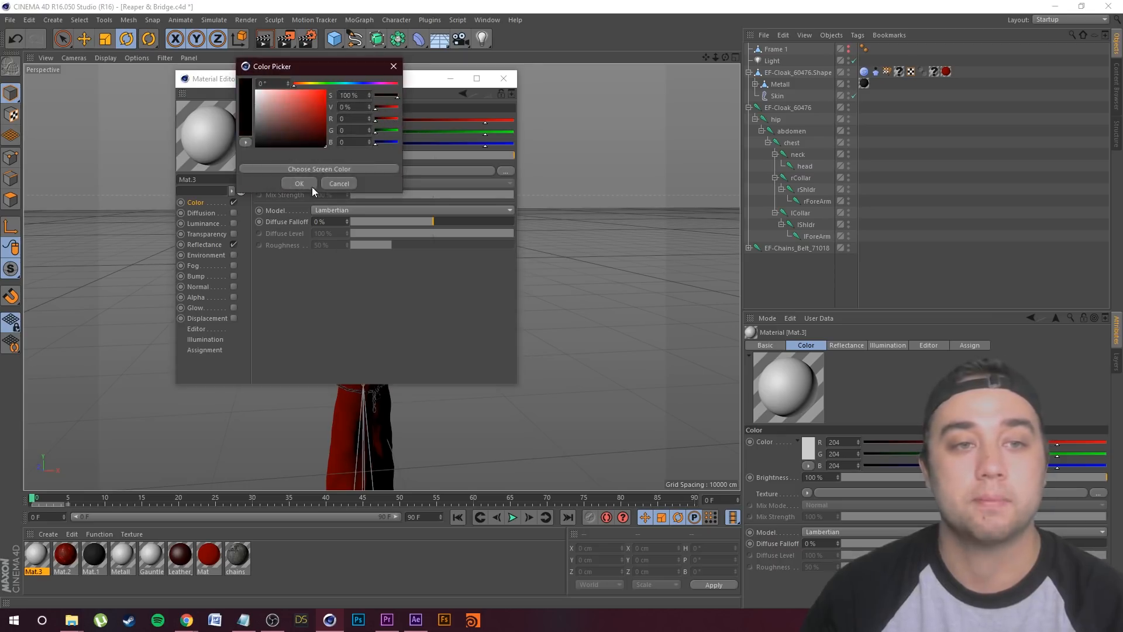
pyautogui.click(299, 184)
pyautogui.click(503, 78)
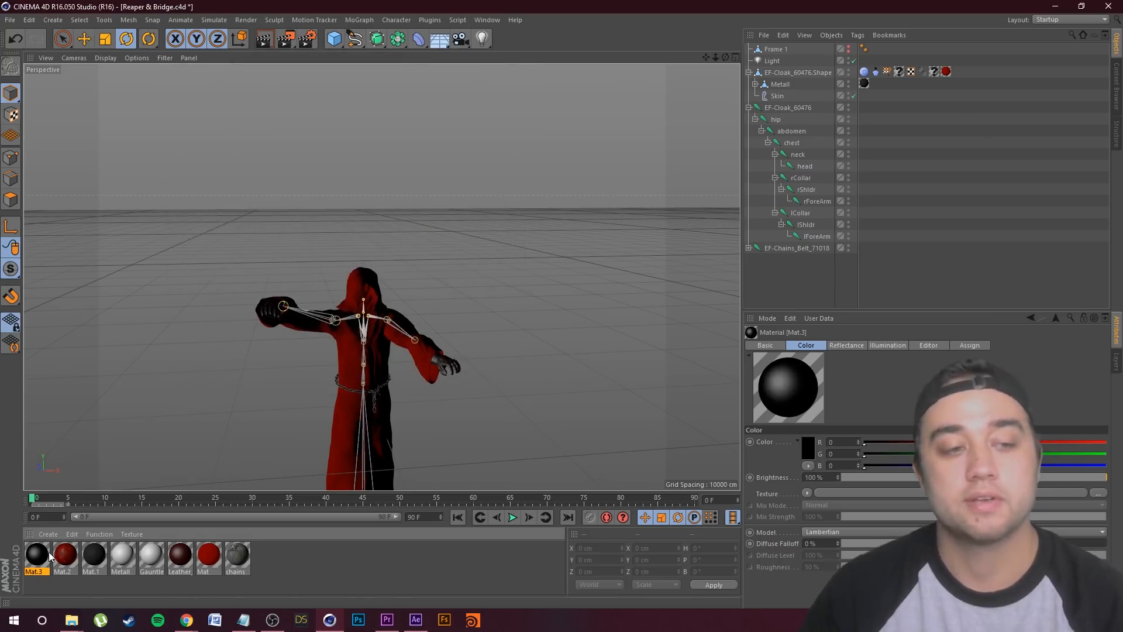
# Try the black material on the reaper's cloak mesh and undo it.
pyautogui.moveTo(41, 563); pyautogui.dragTo(360, 368)
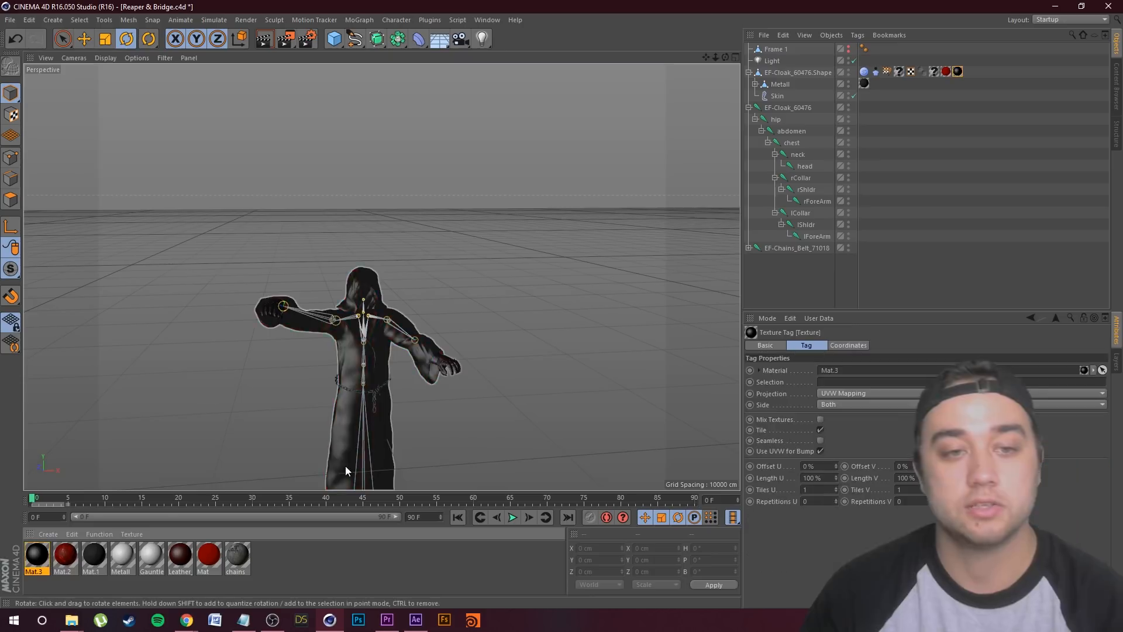
pyautogui.scroll(5, 356, 371)
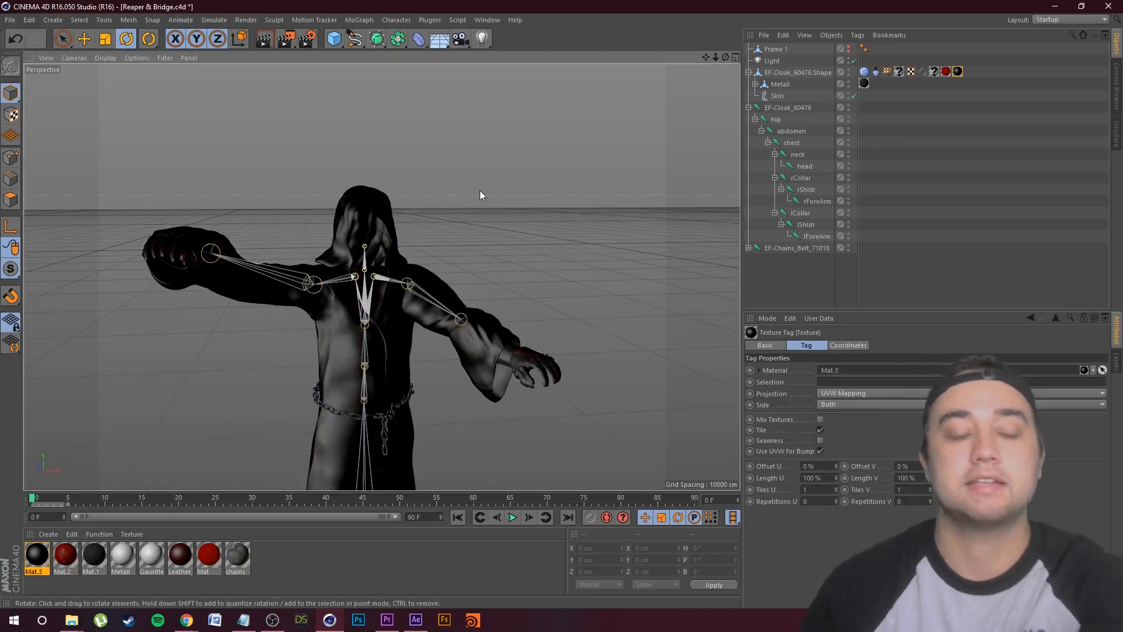
pyautogui.hotkey('ctrl', 'z')
# Try the black material on the reaper's gloved hand and undo it.
pyautogui.keyDown('alt'); pyautogui.moveTo(450, 233); pyautogui.dragTo(517, 309); pyautogui.keyUp('alt')
pyautogui.click(517, 304)
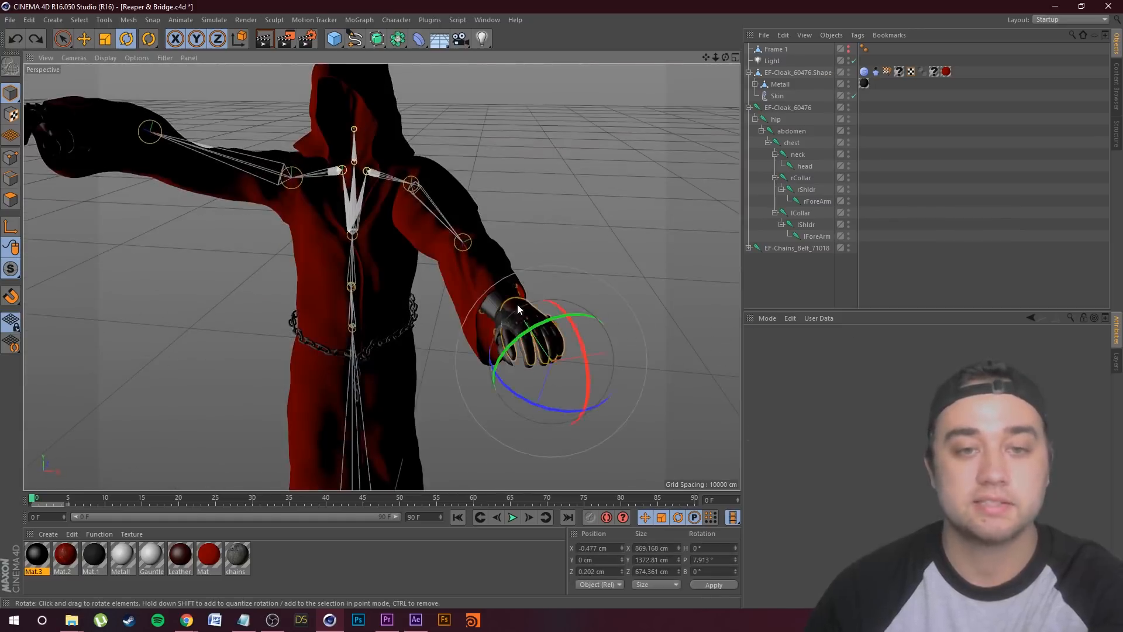
pyautogui.press('e')
pyautogui.moveTo(538, 391); pyautogui.dragTo(536, 391)
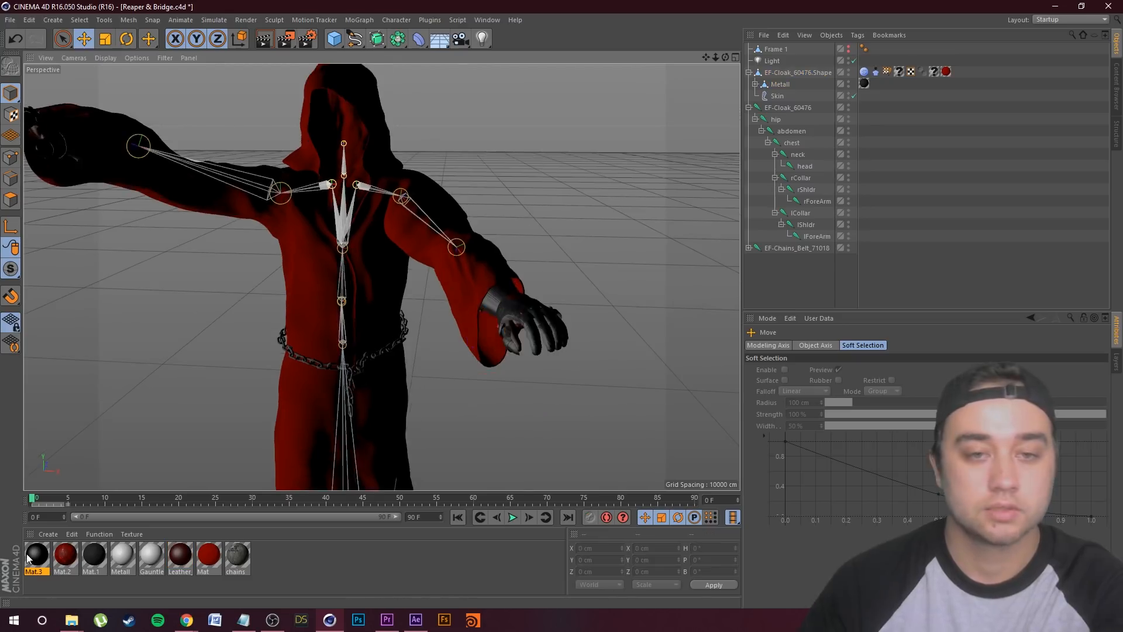
pyautogui.click(510, 467)
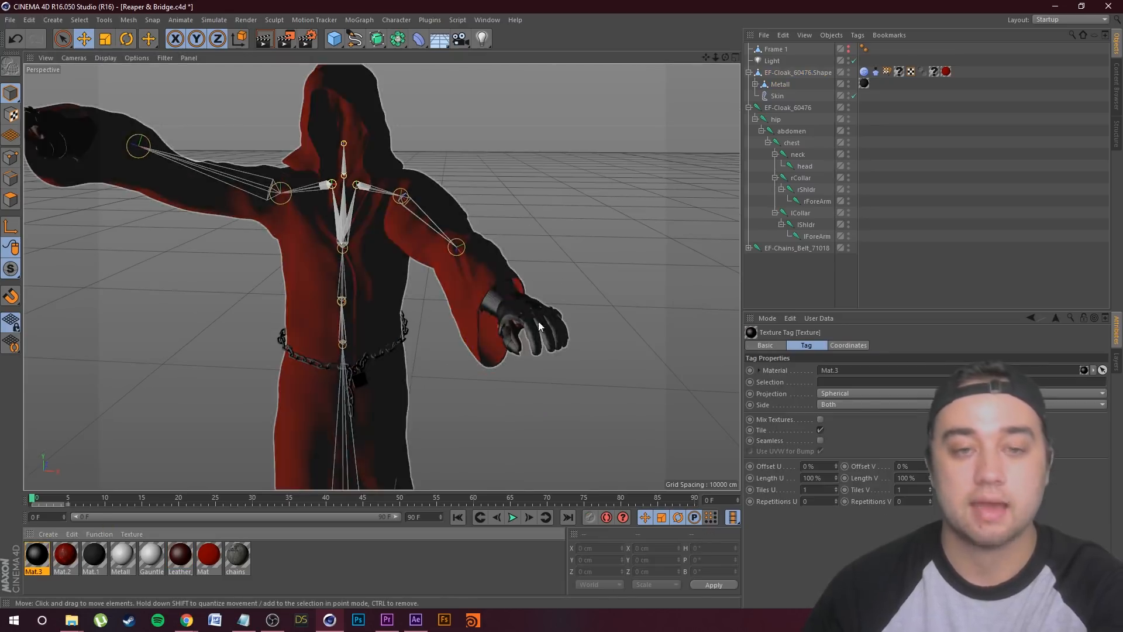
pyautogui.click(571, 363)
pyautogui.hotkey('ctrl', 'z')
pyautogui.moveTo(571, 363)
pyautogui.keyDown('alt'); pyautogui.mouseDown()
pyautogui.moveTo(553, 387)
pyautogui.moveTo(574, 383)
pyautogui.mouseUp(); pyautogui.keyUp('alt')
pyautogui.scroll(-3, 574, 383)
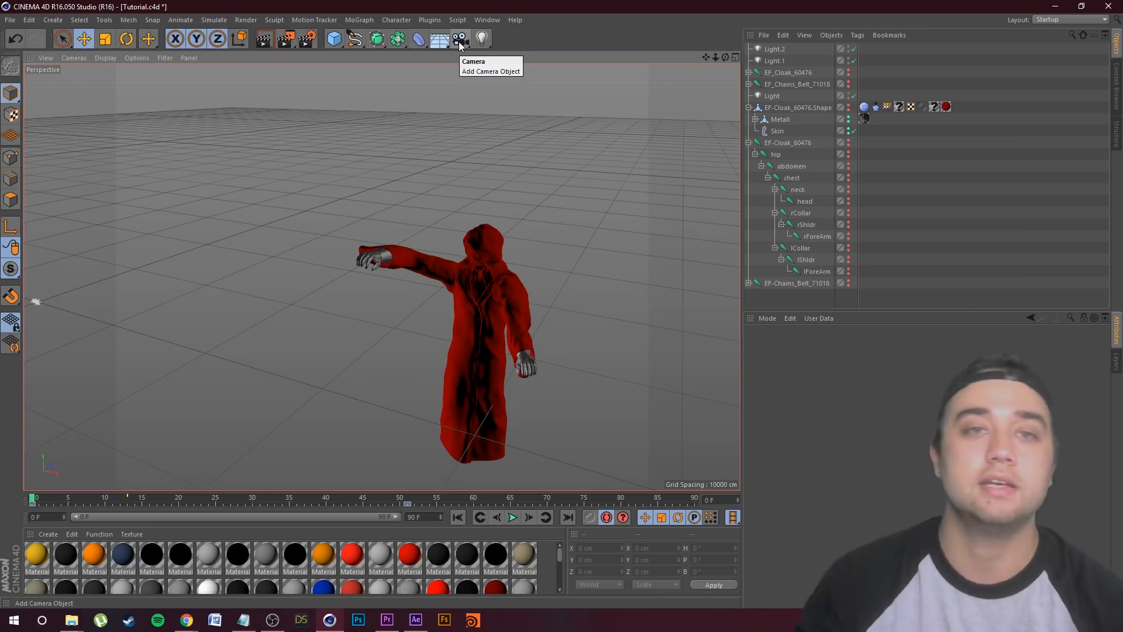
# Add a light, move it to about X 17461 cm and Y 16757 cm, and check its Visibility and Basic settings.
pyautogui.click(482, 38)
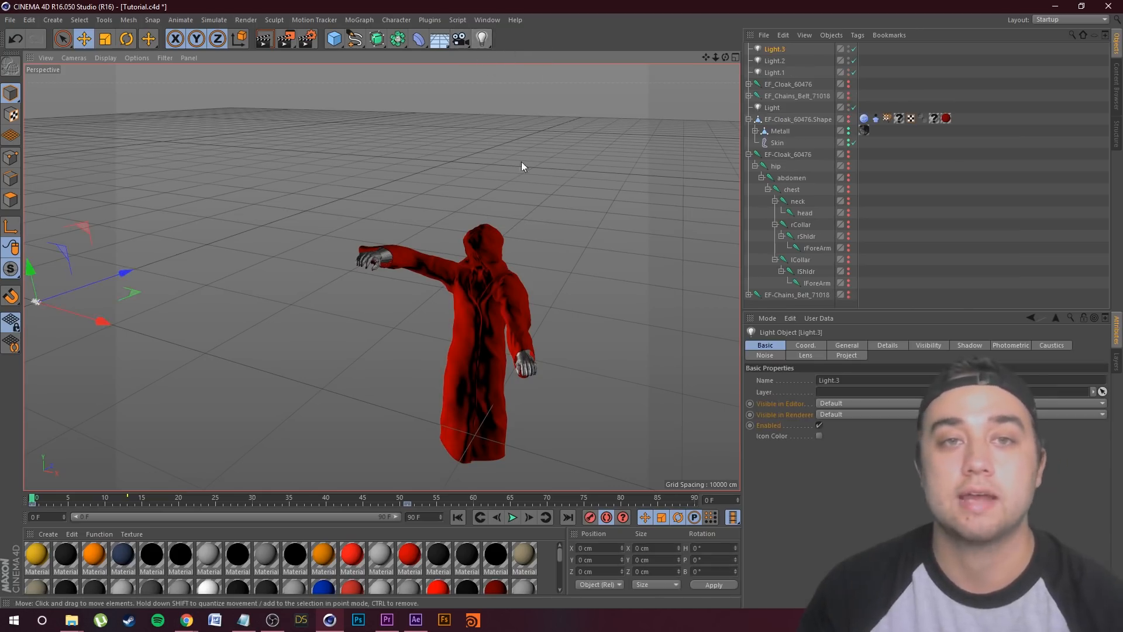
pyautogui.moveTo(92, 317); pyautogui.dragTo(246, 345)
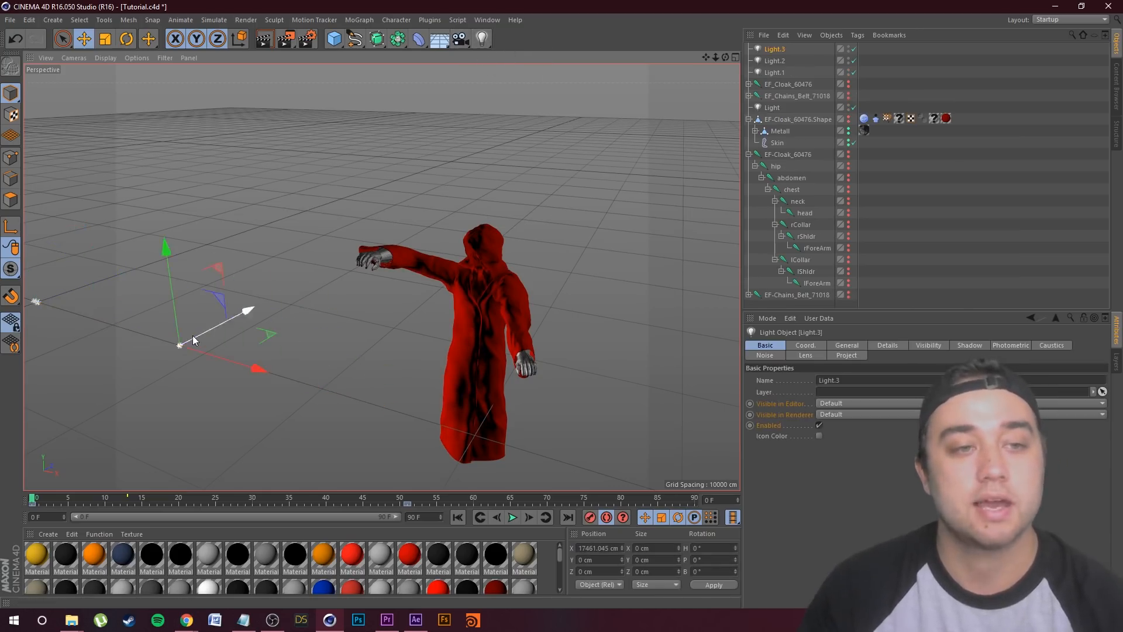
pyautogui.moveTo(175, 305); pyautogui.dragTo(145, 88)
pyautogui.click(924, 345)
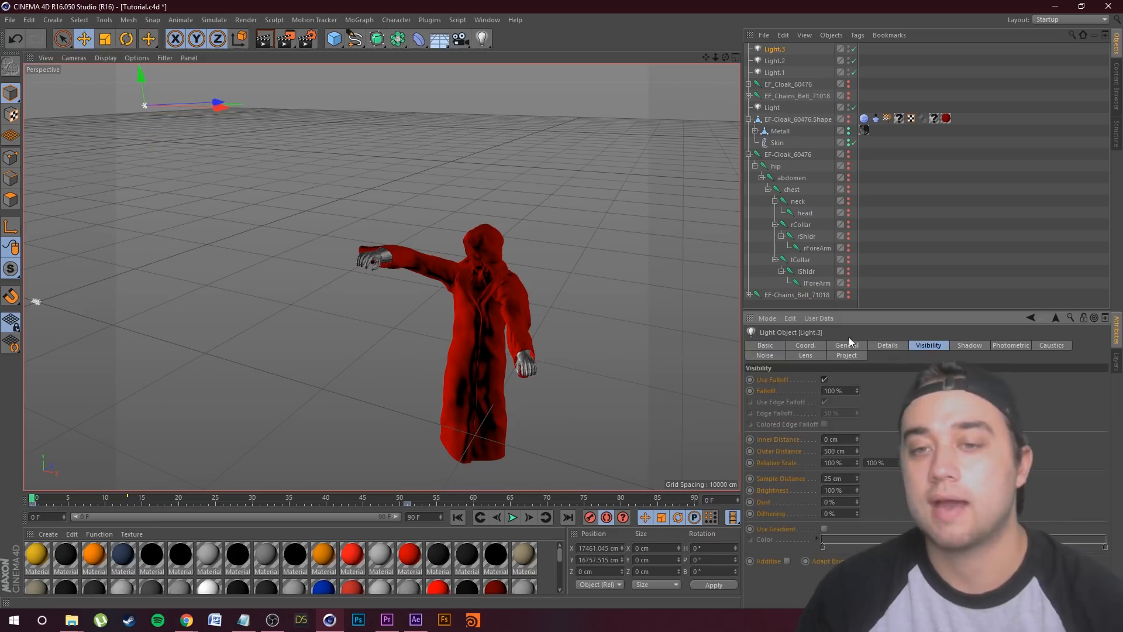
pyautogui.click(766, 345)
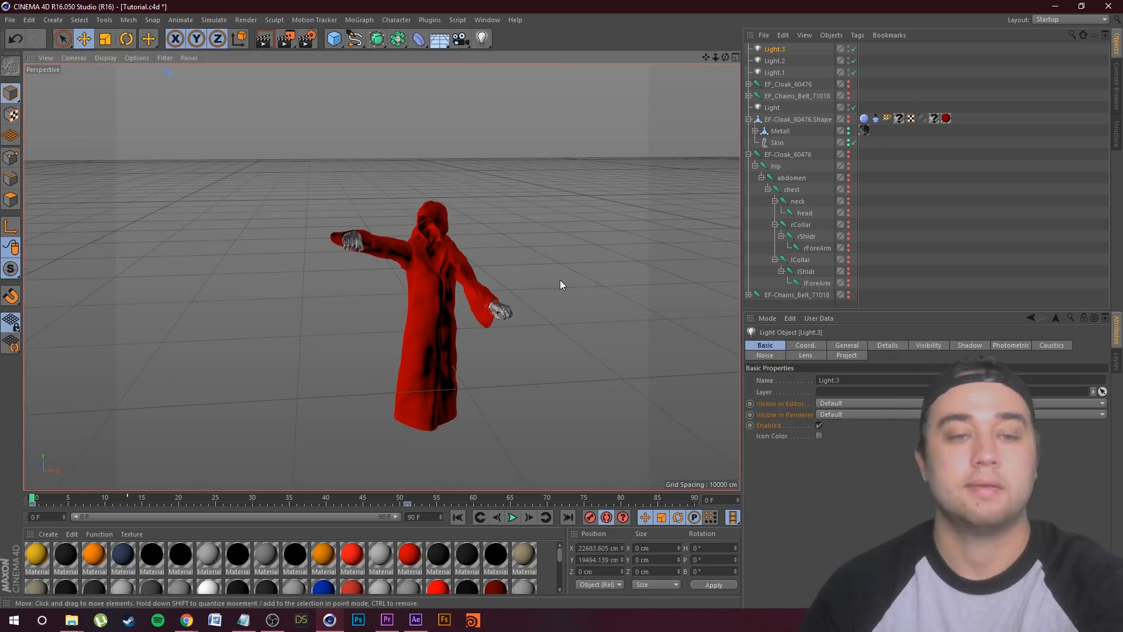
# Render the scene in the Picture Viewer and examine how the lights fall on the reaper.
pyautogui.click(553, 278)
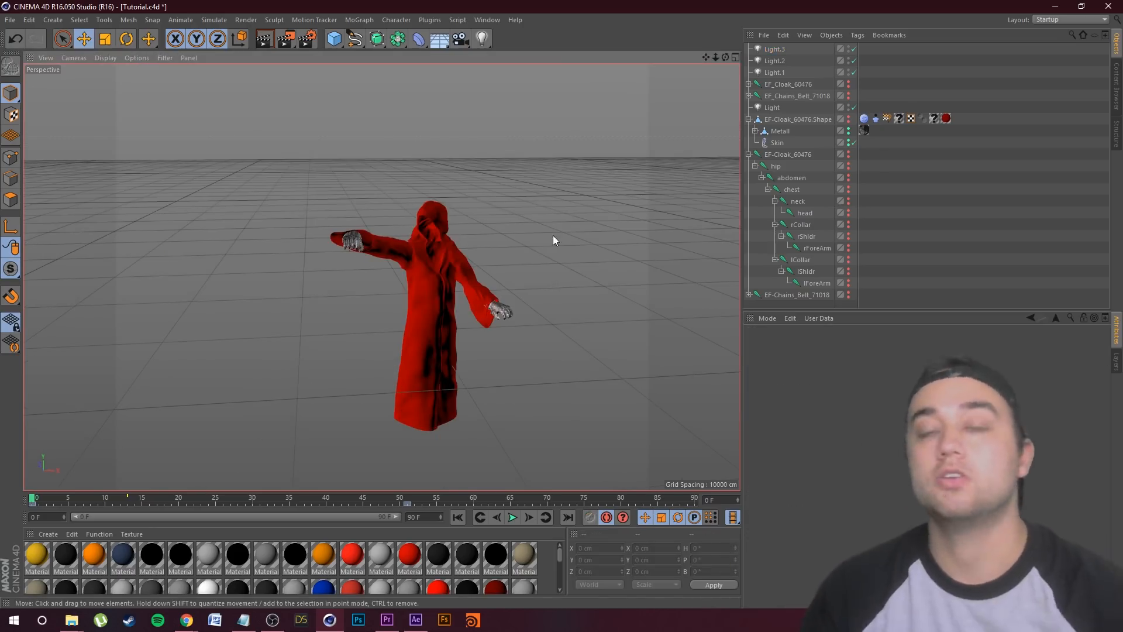
pyautogui.click(287, 40)
pyautogui.click(597, 352)
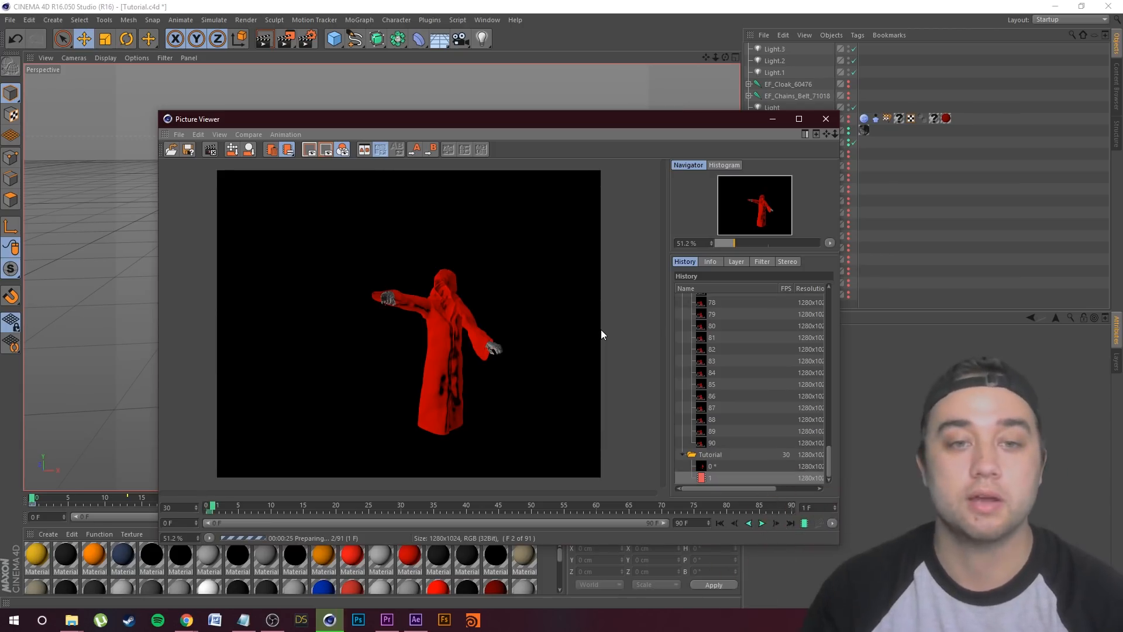
pyautogui.scroll(4, 459, 310)
pyautogui.scroll(-3, 459, 334)
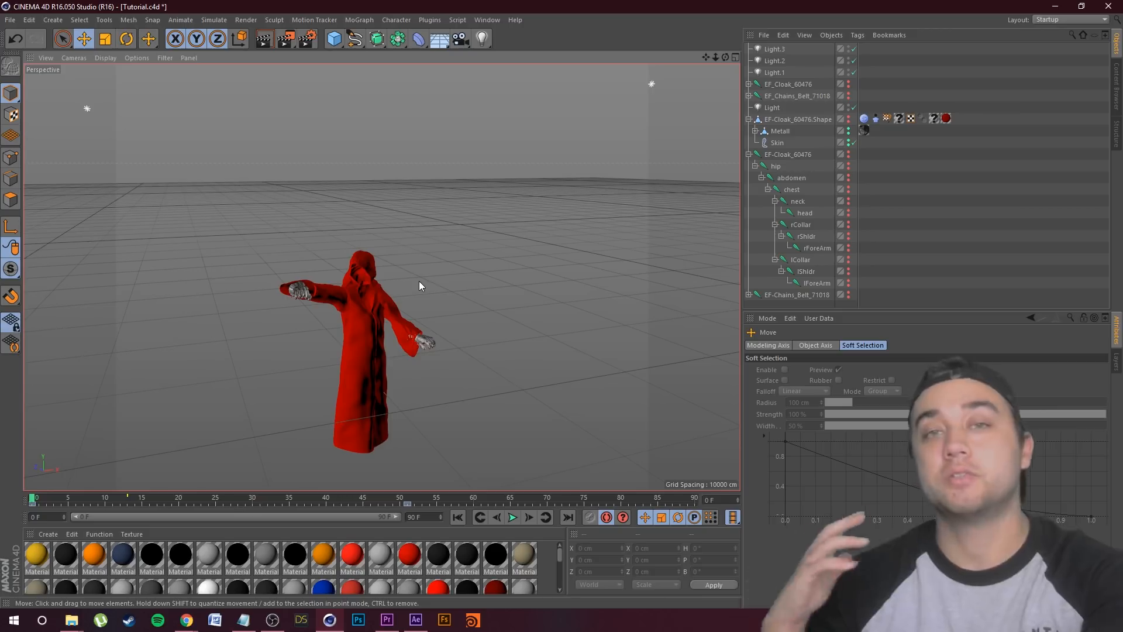
# Switch to Chrome, search for "free 3d model bridge" and open TurboSquid's free bridge models.
pyautogui.moveTo(0, 71); pyautogui.dragTo(283, 4)
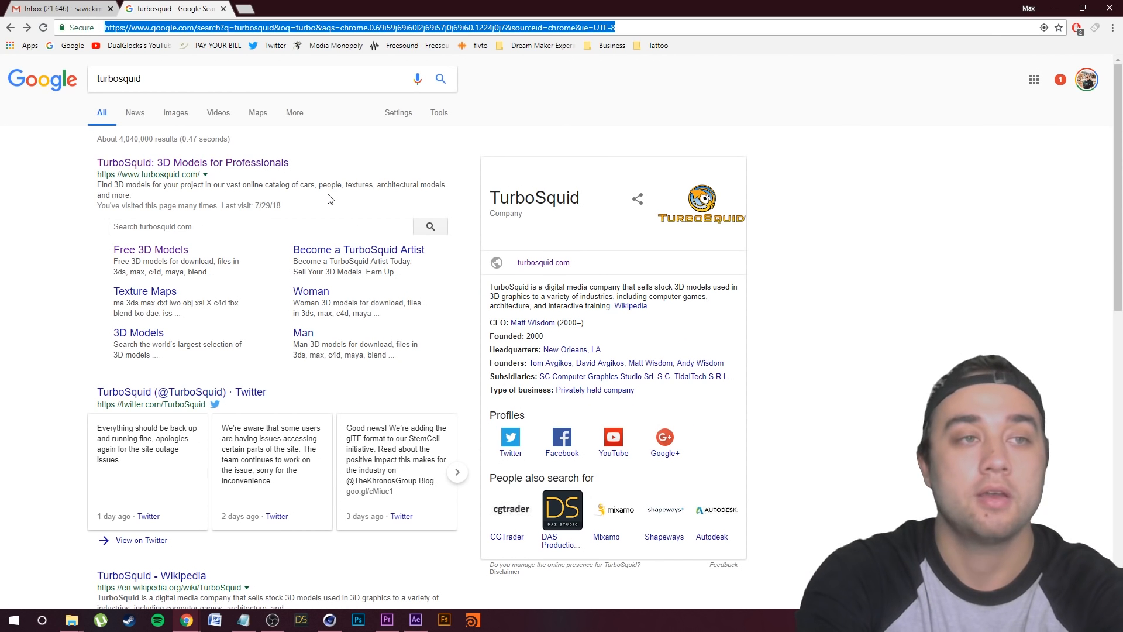
pyautogui.write('free ')
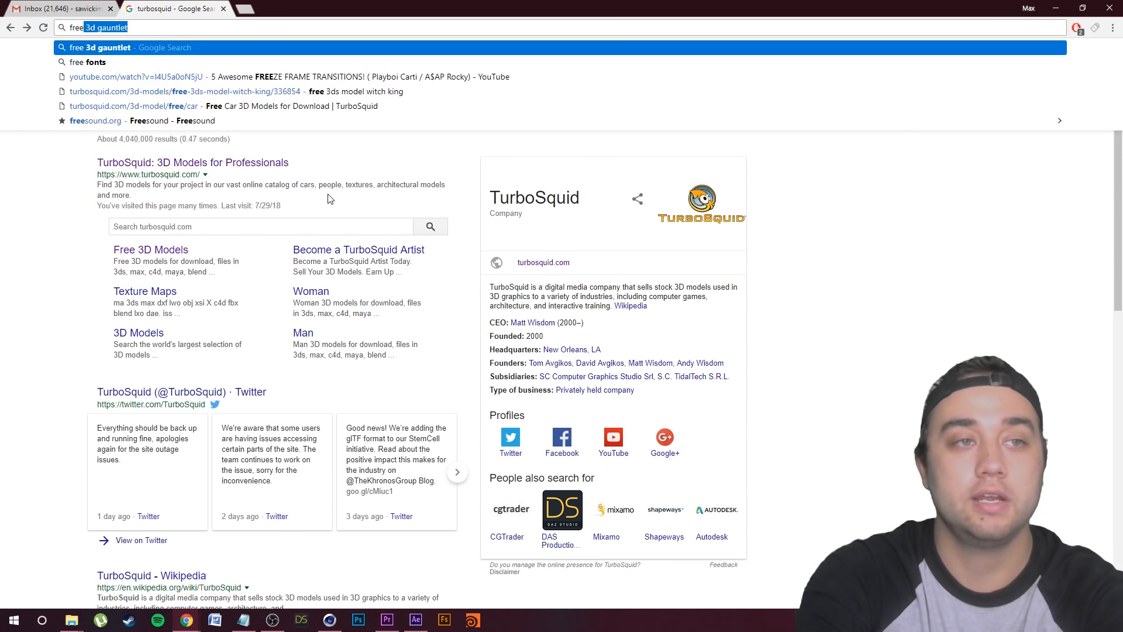
pyautogui.write('3d model bridfge')
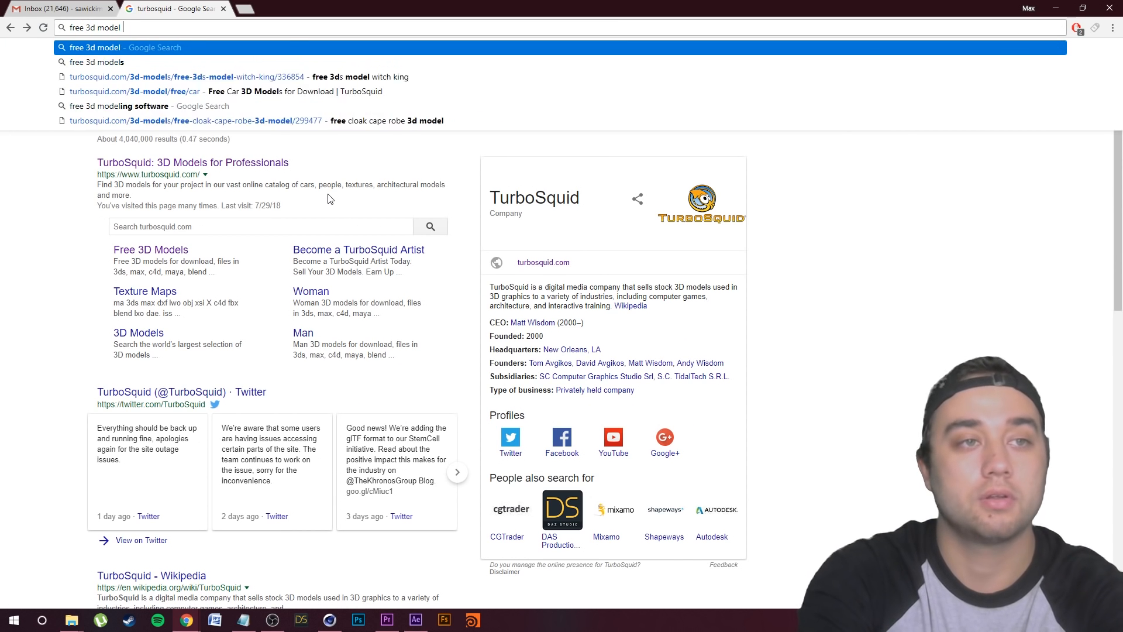
pyautogui.press('BackSpace')
pyautogui.press('BackSpace')
pyautogui.press('BackSpace')
pyautogui.write('ge')
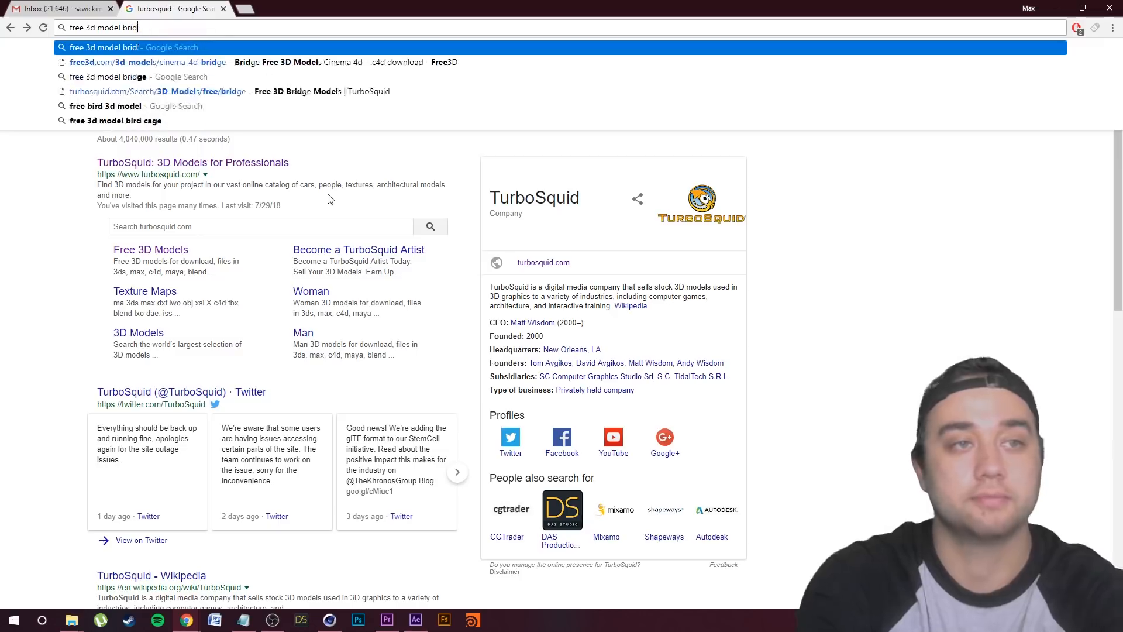
pyautogui.press('Return')
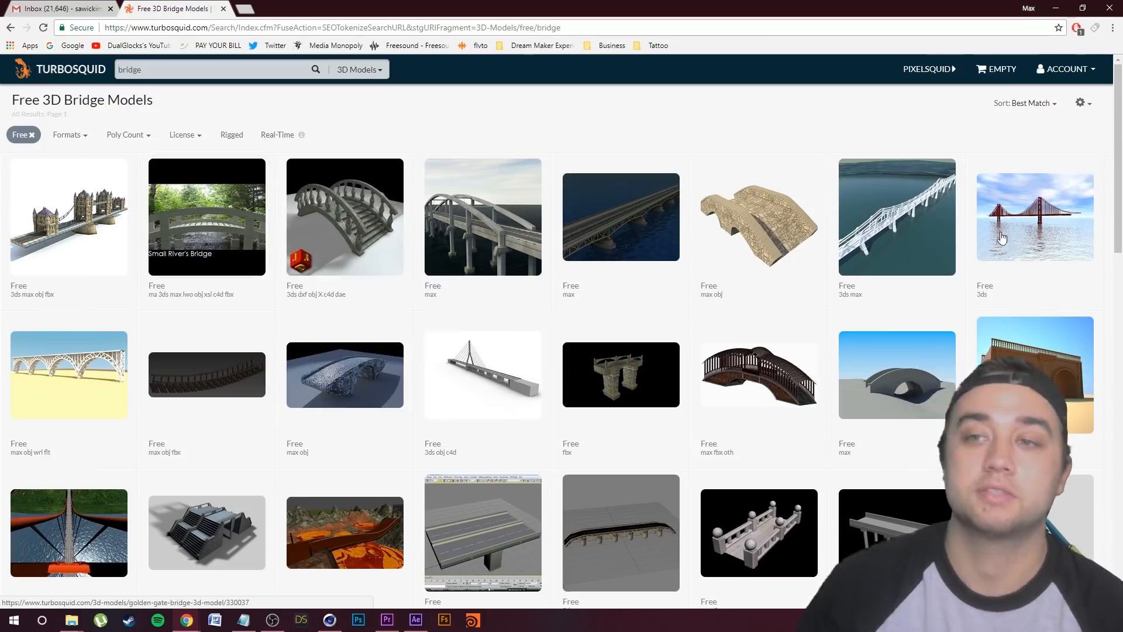
# Examine the preview images of the Golden Gate Bridge model and browse the other free bridge models.
pyautogui.moveTo(1051, 226)
pyautogui.click(1030, 289)
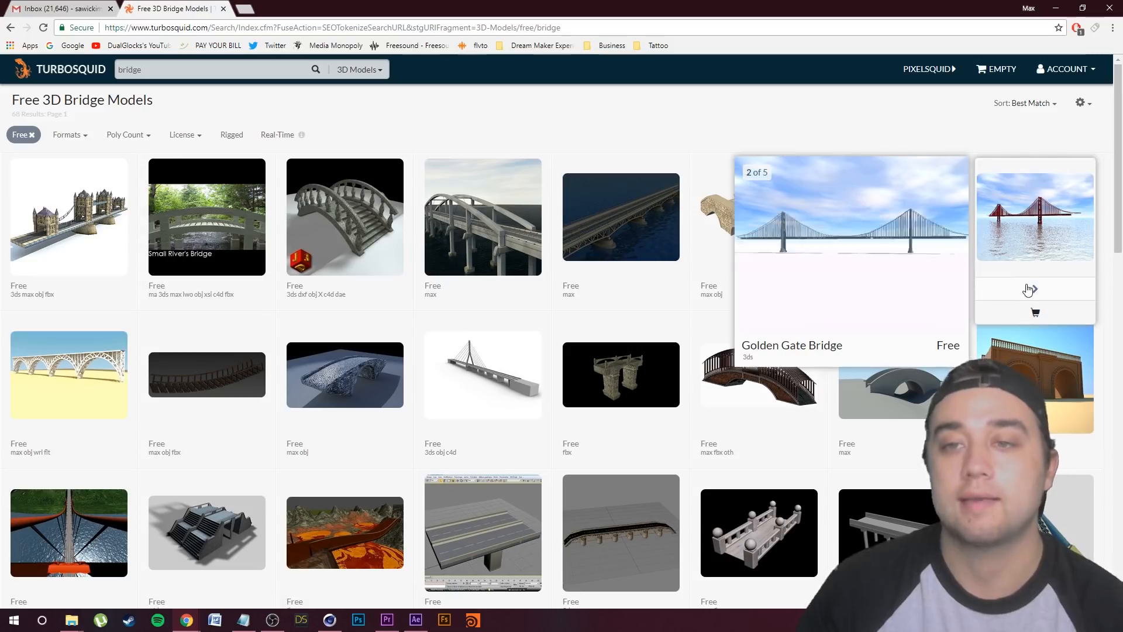
pyautogui.click(1031, 289)
pyautogui.click(1030, 289)
pyautogui.click(1029, 289)
pyautogui.click(1030, 289)
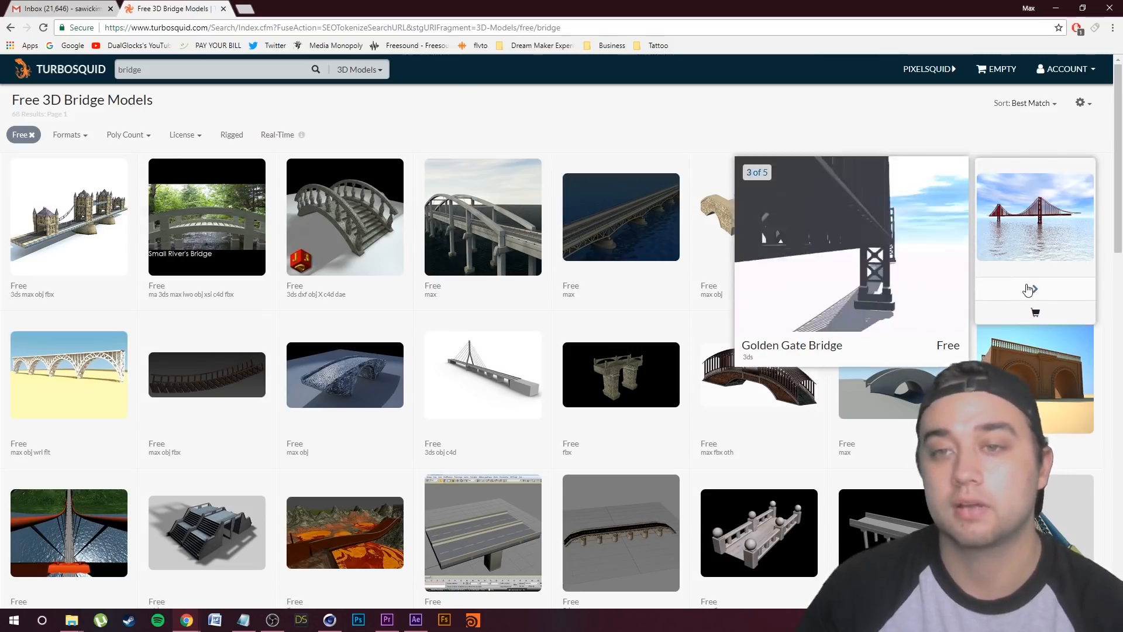
pyautogui.click(1029, 289)
pyautogui.scroll(-4, 375, 280)
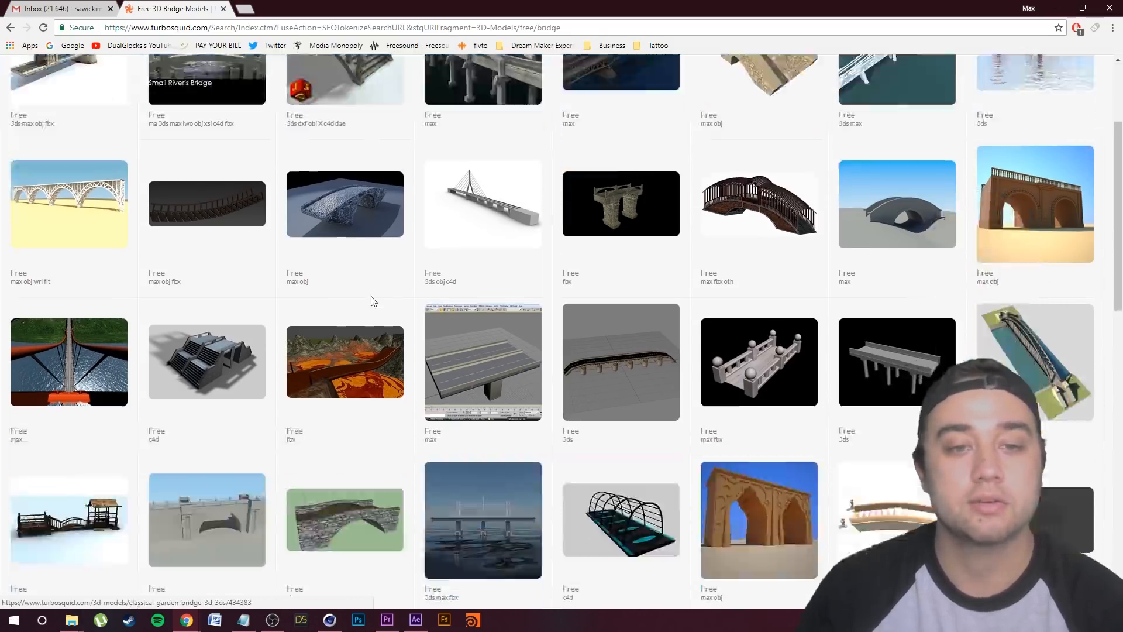
pyautogui.scroll(4, 69, 304)
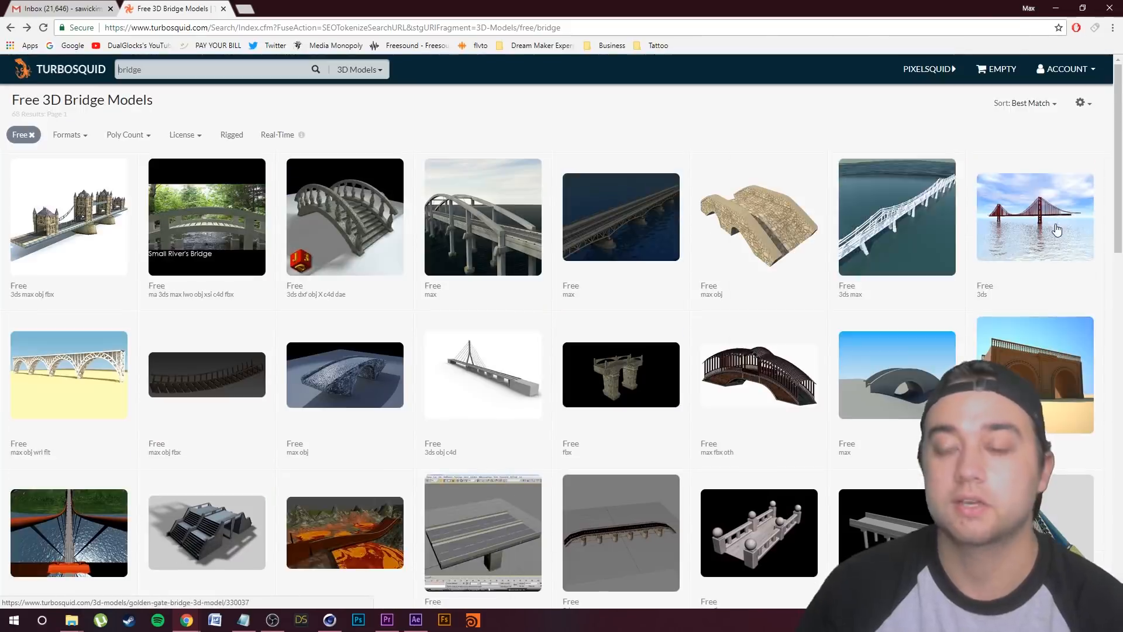
# Open the Golden Gate Bridge model's download, dismiss the industry survey and cancel saving its 3DS file.
pyautogui.click(1055, 224)
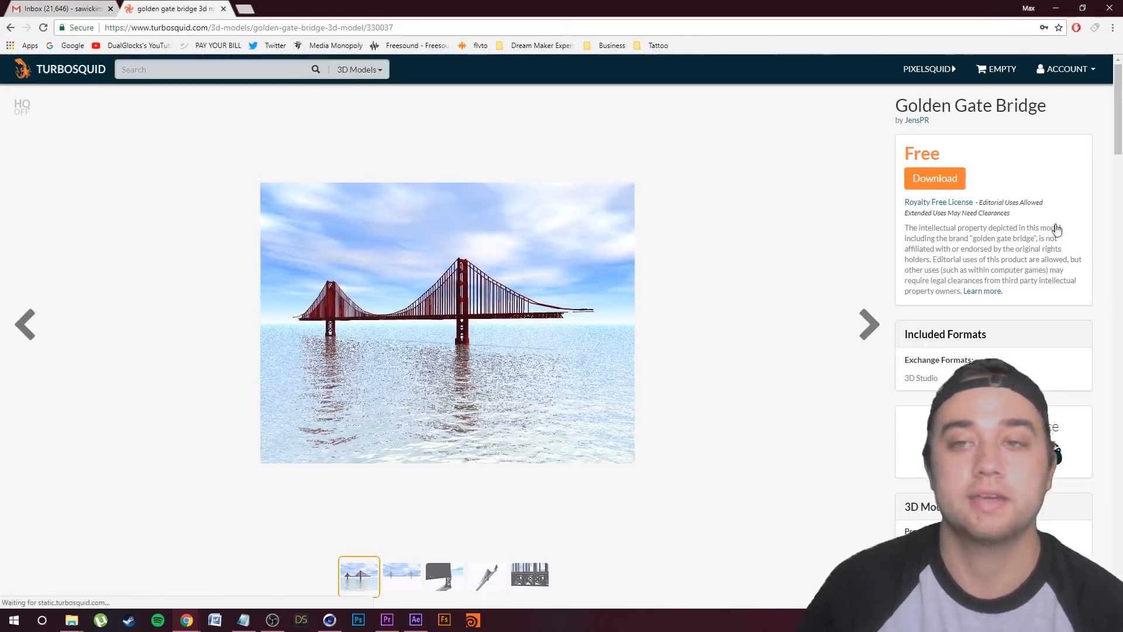
pyautogui.click(934, 179)
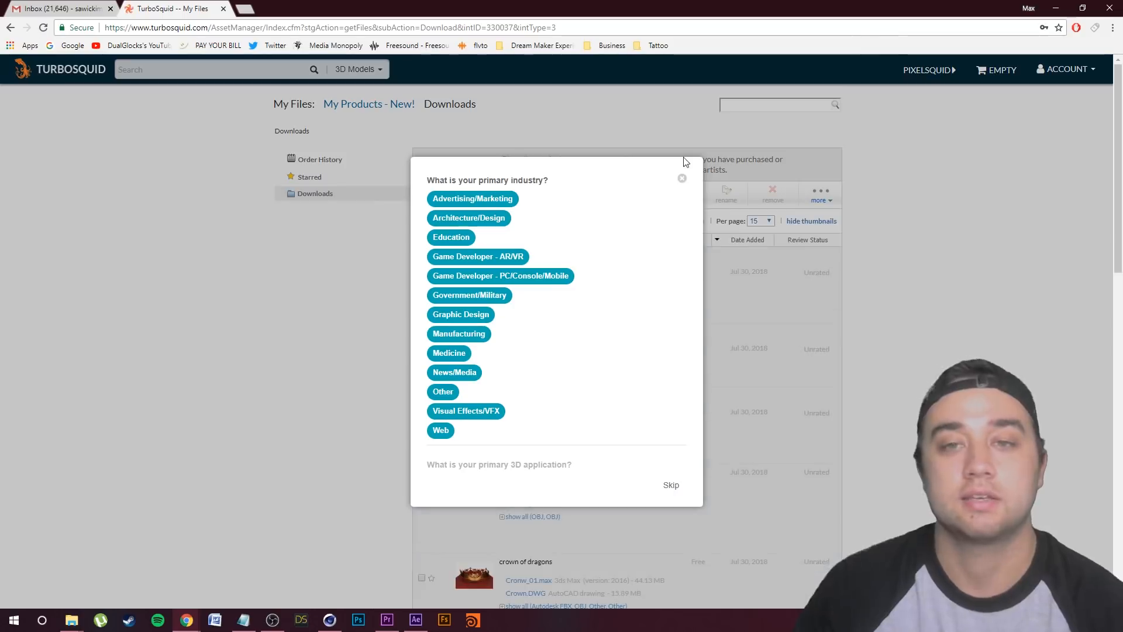
pyautogui.click(682, 178)
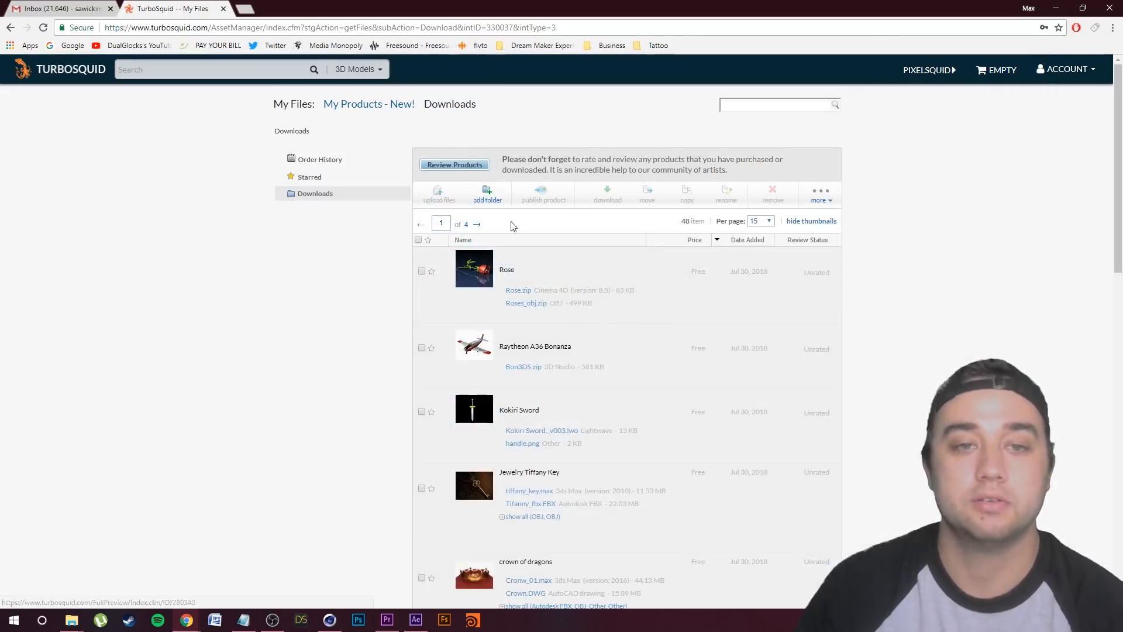
pyautogui.scroll(-18, 515, 264)
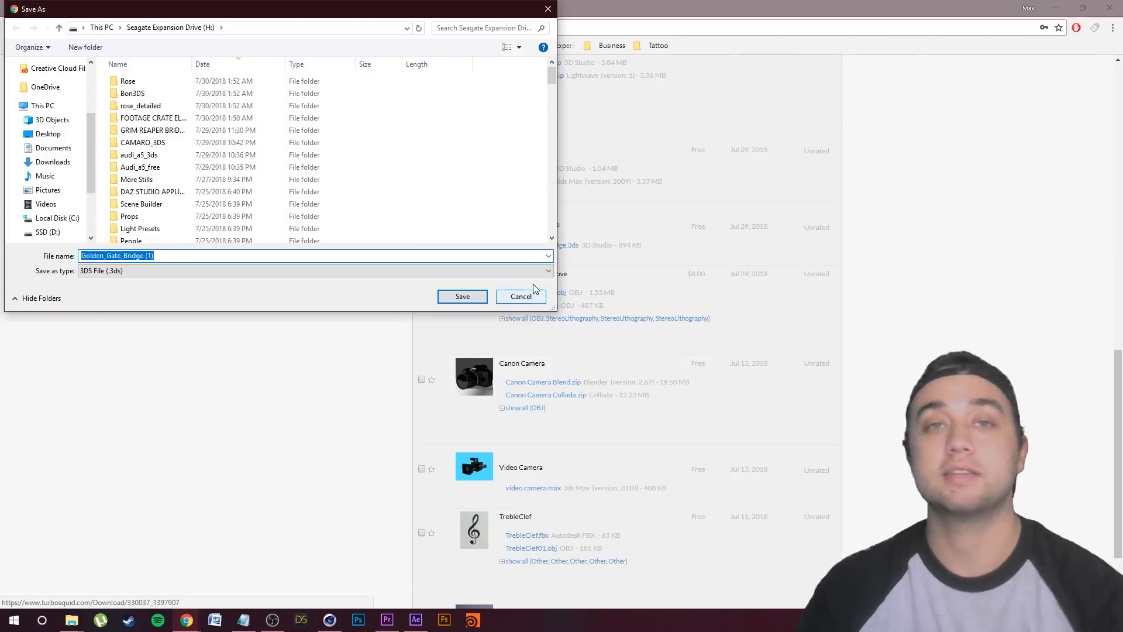
pyautogui.click(520, 297)
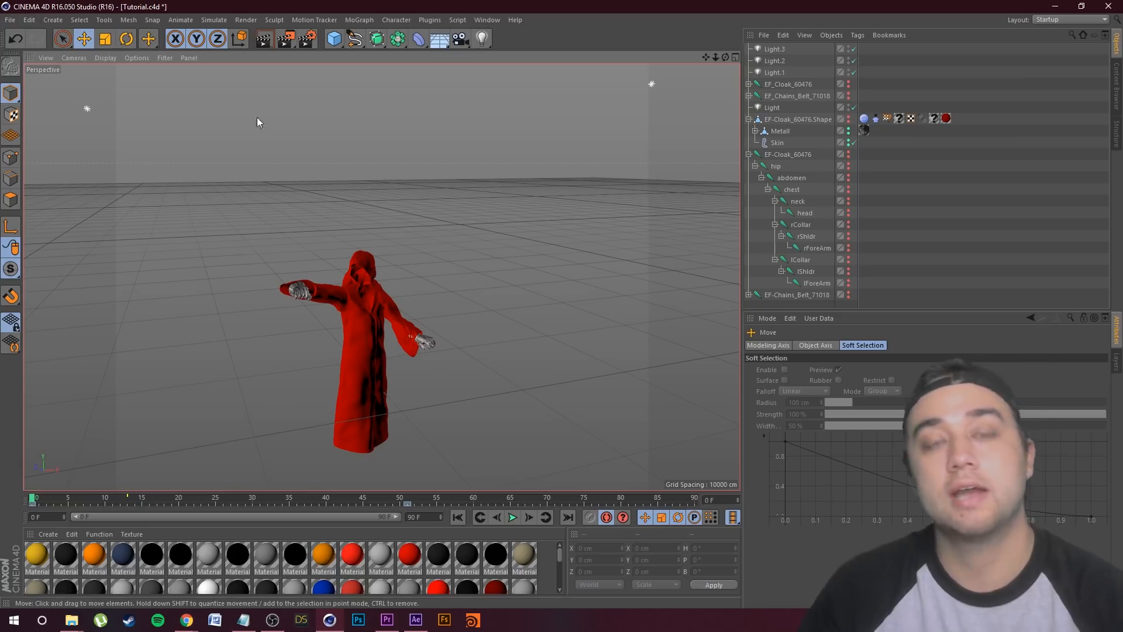
# Switch to Cinema 4D, find the Golden_Gate_Bridge 3DS file and merge it into the scene with the default import settings.
pyautogui.click(10, 20)
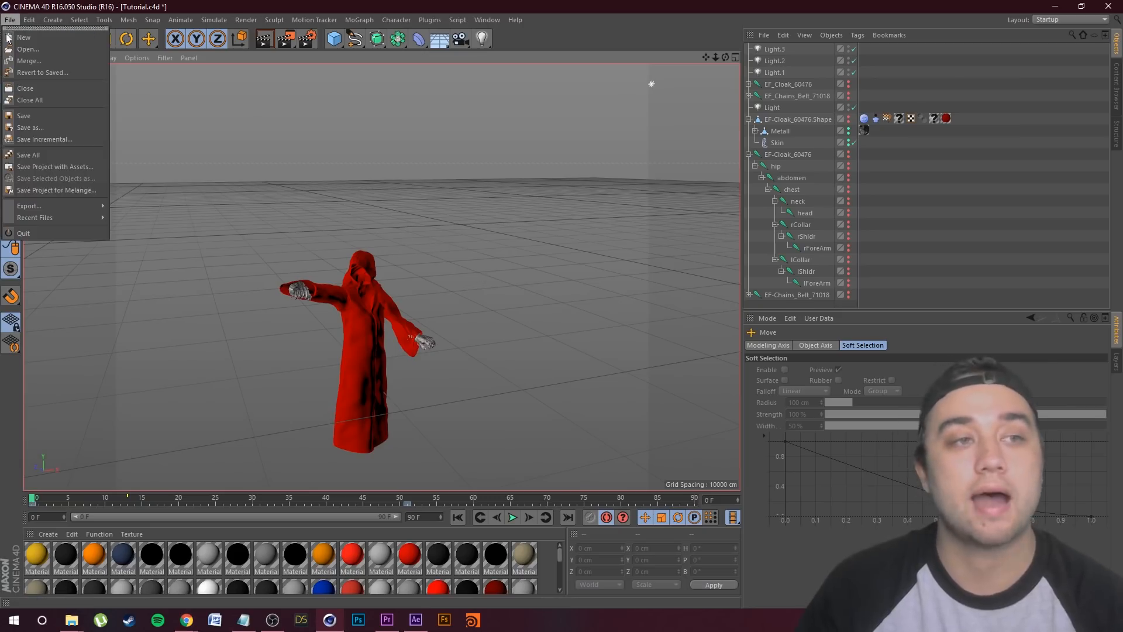
pyautogui.click(321, 196)
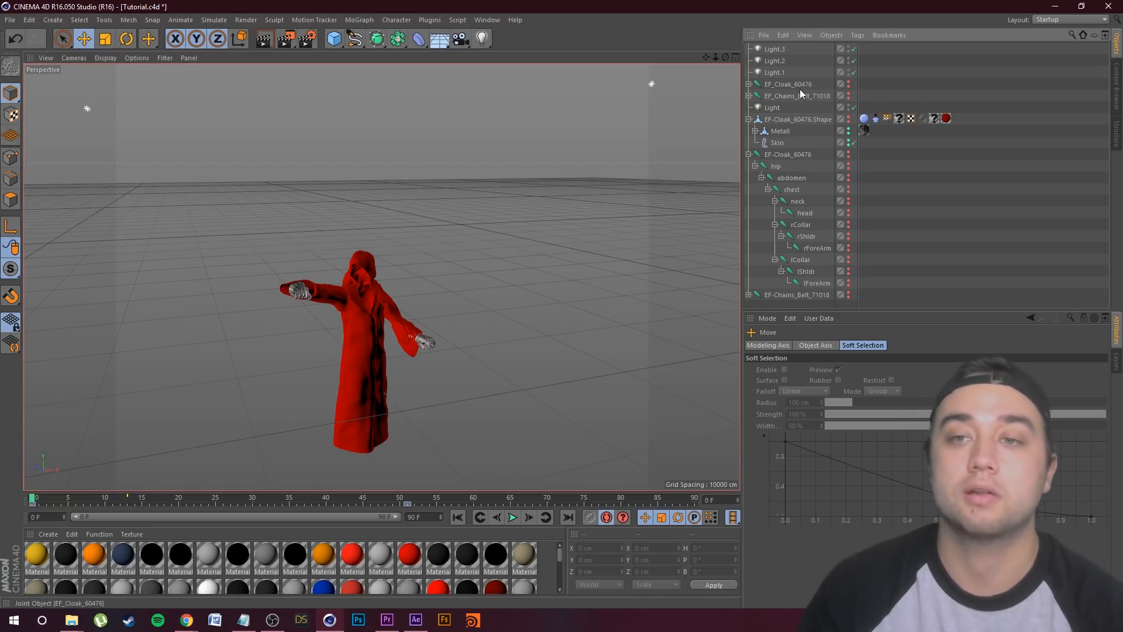
pyautogui.click(764, 35)
pyautogui.click(794, 53)
pyautogui.write('golden gate')
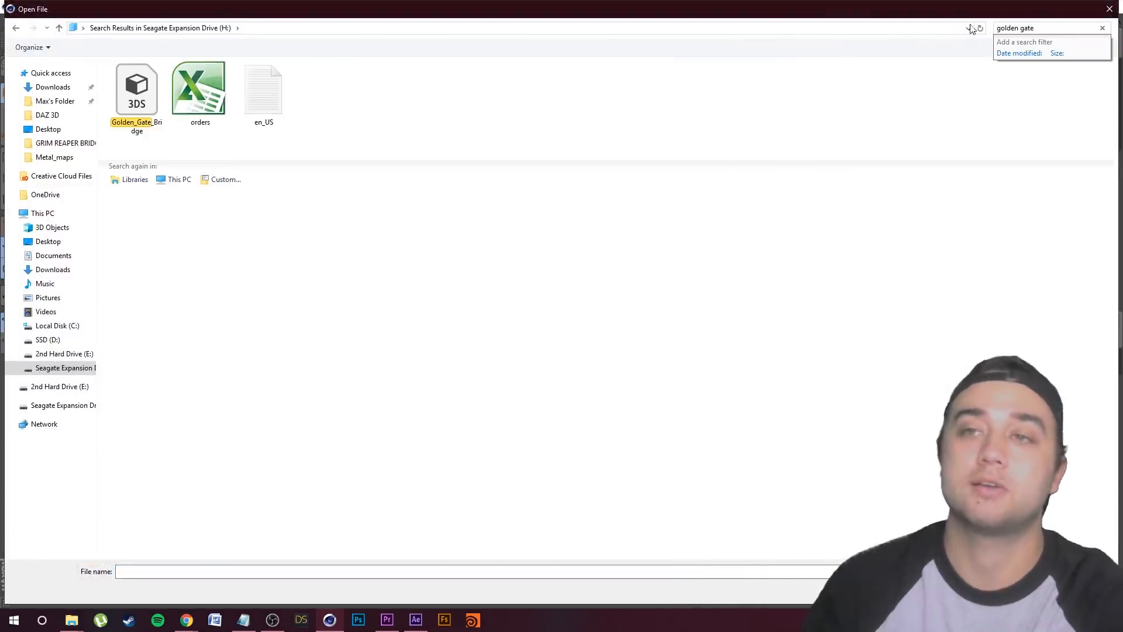
pyautogui.doubleClick(137, 91)
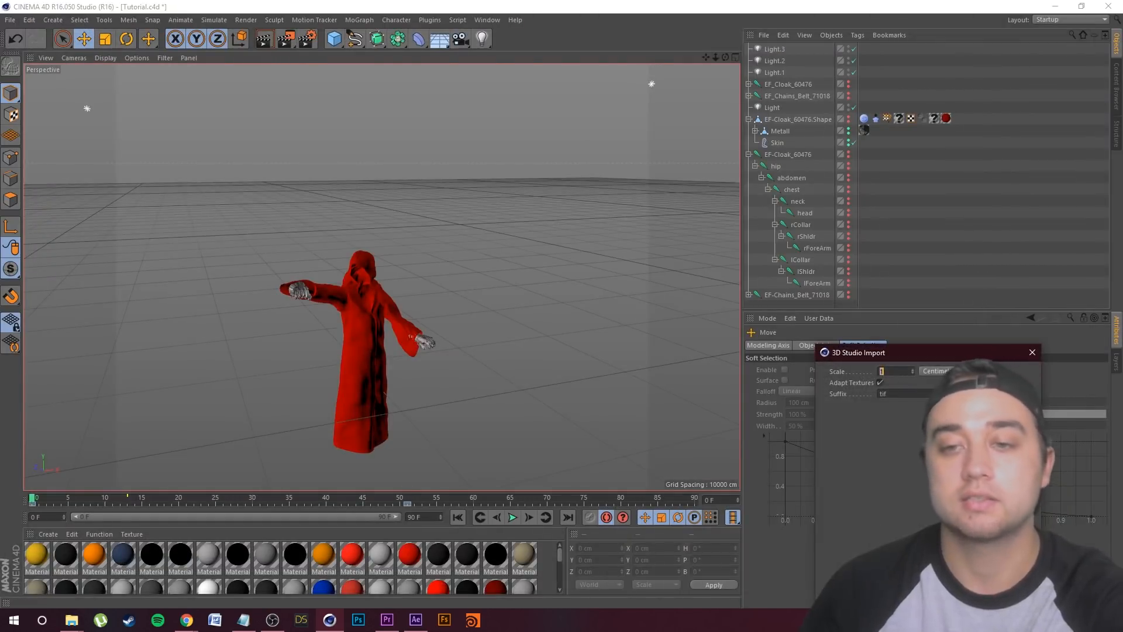
pyautogui.press('Return')
# Scale the imported bridge down uniformly to a length of about 88045 cm so it suits the reaper's size.
pyautogui.scroll(-8, 454, 344)
pyautogui.keyDown('alt'); pyautogui.moveTo(443, 256); pyautogui.dragTo(420, 272); pyautogui.keyUp('alt')
pyautogui.scroll(-3, 420, 272)
pyautogui.scroll(3, 420, 272)
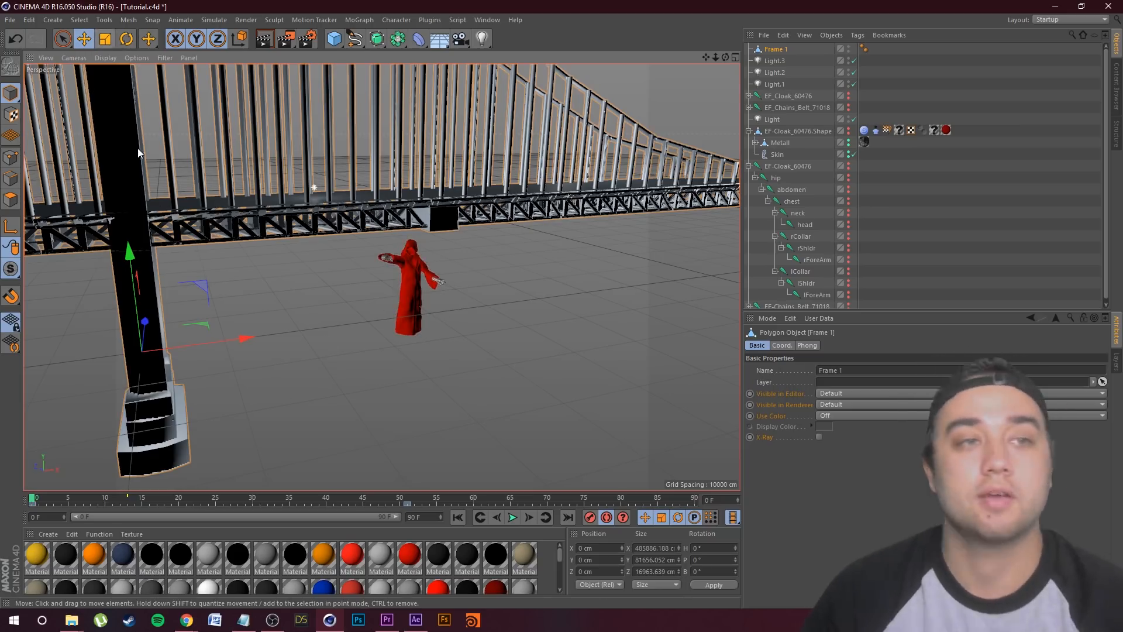
pyautogui.click(106, 40)
pyautogui.moveTo(117, 140); pyautogui.dragTo(117, 65)
pyautogui.moveTo(447, 225); pyautogui.dragTo(58, 26)
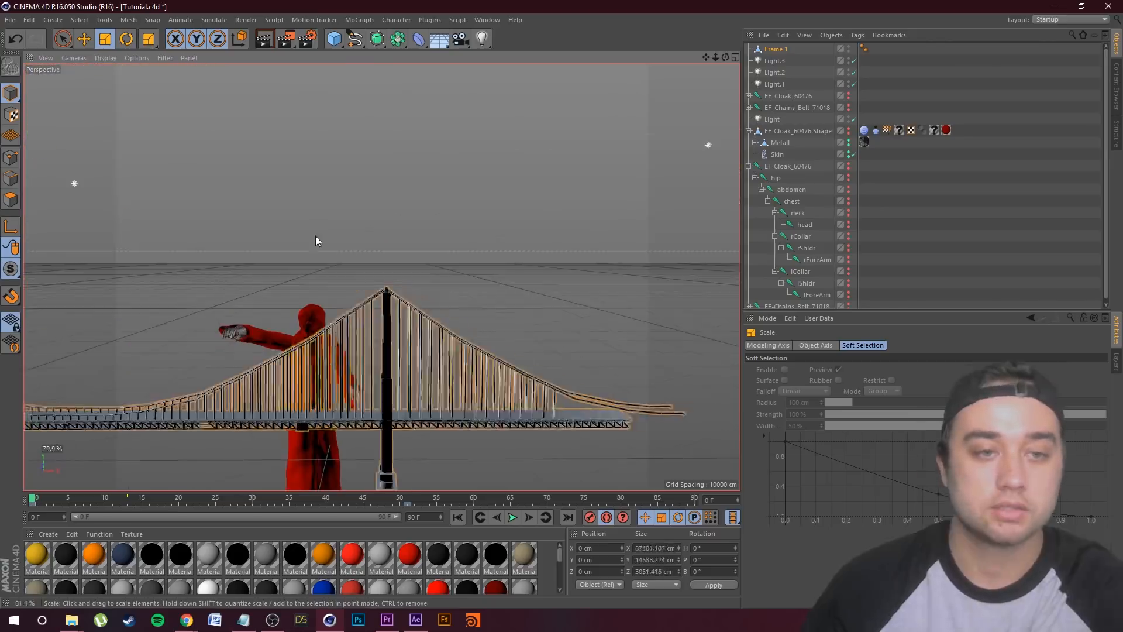
pyautogui.moveTo(314, 237); pyautogui.dragTo(446, 294)
# Move the bridge in front of the reaper to about X -11274 cm, Y -1943 cm and Z -1254 cm.
pyautogui.click(85, 38)
pyautogui.moveTo(453, 427); pyautogui.dragTo(336, 449)
pyautogui.keyDown('alt'); pyautogui.moveTo(340, 410); pyautogui.dragTo(392, 356); pyautogui.keyUp('alt')
pyautogui.moveTo(375, 298); pyautogui.dragTo(374, 298)
pyautogui.keyDown('alt'); pyautogui.moveTo(308, 226); pyautogui.dragTo(323, 206, button='right'); pyautogui.keyUp('alt')
pyautogui.keyDown('alt'); pyautogui.moveTo(298, 288); pyautogui.dragTo(419, 296); pyautogui.keyUp('alt')
pyautogui.moveTo(364, 329); pyautogui.dragTo(308, 345)
pyautogui.keyDown('alt'); pyautogui.moveTo(195, 276); pyautogui.dragTo(154, 266); pyautogui.keyUp('alt')
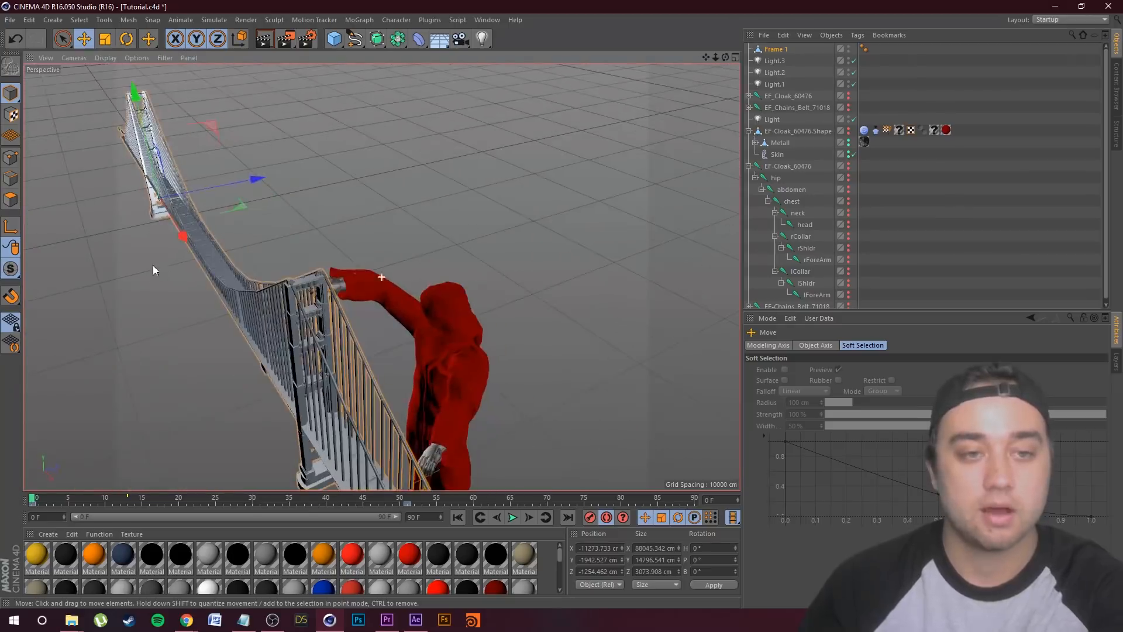
# Lower the bridge and nudge it along its length until the near tower's top sits under the reaper's outstretched hand.
pyautogui.moveTo(136, 94); pyautogui.dragTo(140, 115)
pyautogui.moveTo(183, 243); pyautogui.dragTo(185, 252)
pyautogui.moveTo(185, 248); pyautogui.dragTo(186, 251)
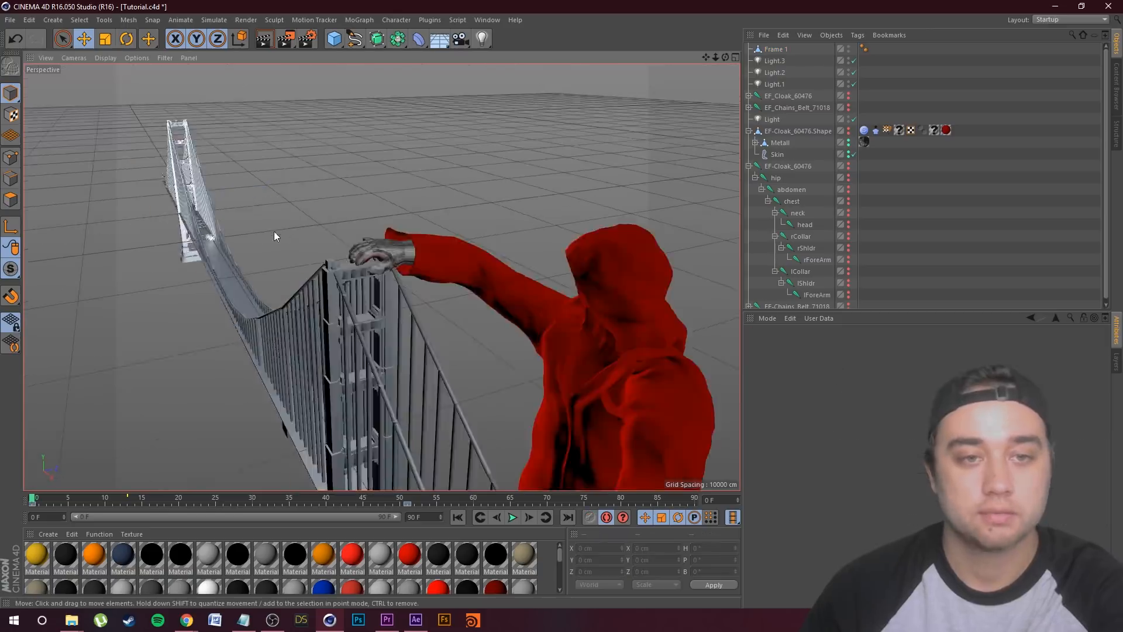
pyautogui.keyDown('alt'); pyautogui.moveTo(274, 232); pyautogui.dragTo(483, 256); pyautogui.keyUp('alt')
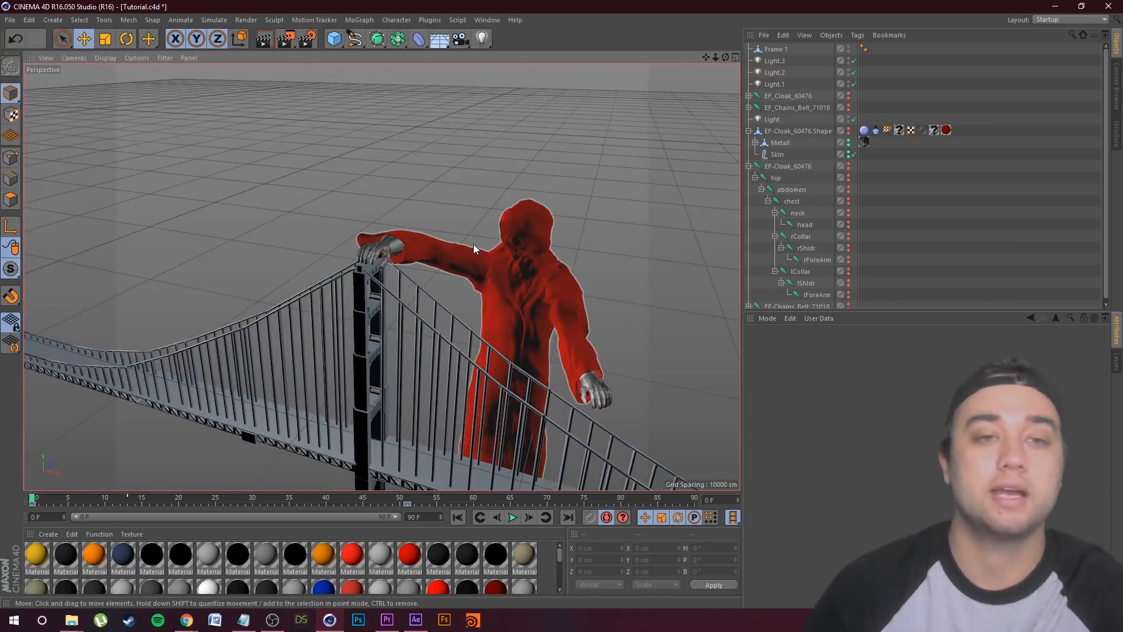
# Select the rForeArm joint in the EF_Cloak_60476 hierarchy and nudge it so the hand rests on the bridge tower.
pyautogui.click(386, 233)
pyautogui.keyDown('alt'); pyautogui.moveTo(386, 234); pyautogui.dragTo(393, 181); pyautogui.keyUp('alt')
pyautogui.click(393, 275)
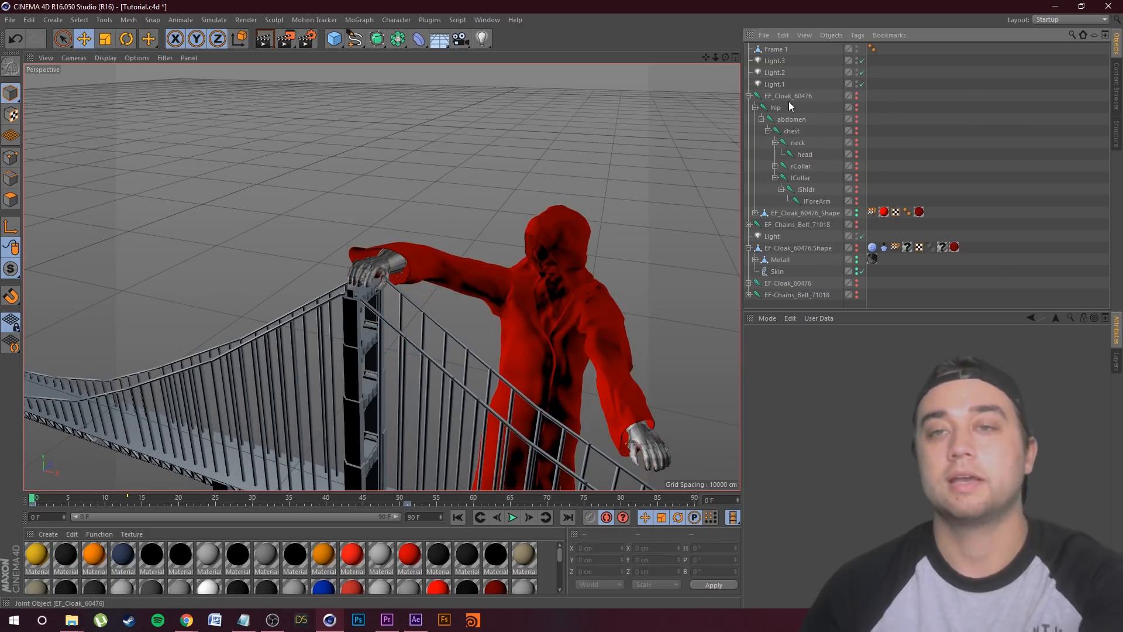
pyautogui.click(789, 98)
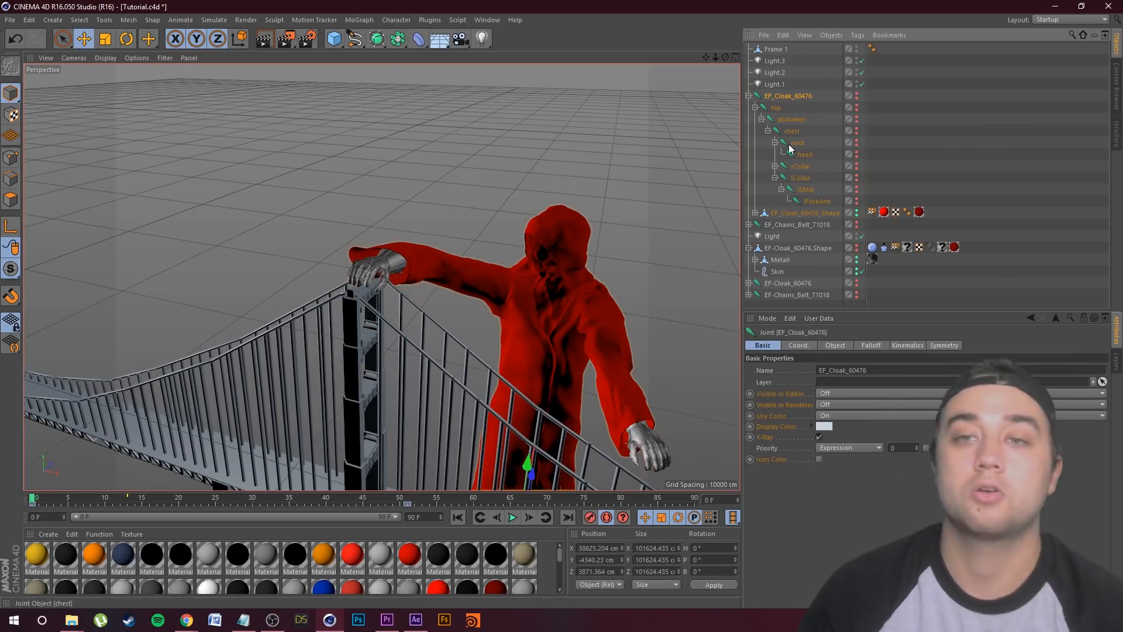
pyautogui.click(775, 166)
pyautogui.click(781, 178)
pyautogui.click(813, 188)
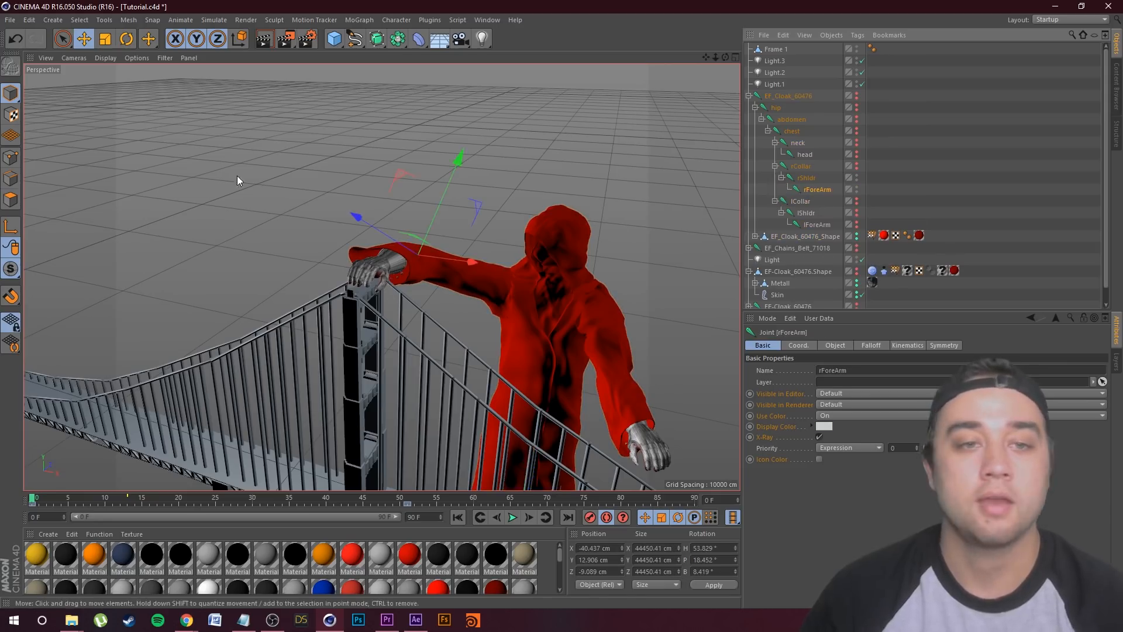
pyautogui.moveTo(421, 239)
pyautogui.mouseDown()
pyautogui.moveTo(422, 211)
pyautogui.moveTo(415, 226)
pyautogui.moveTo(448, 173)
pyautogui.moveTo(423, 230)
pyautogui.mouseUp()
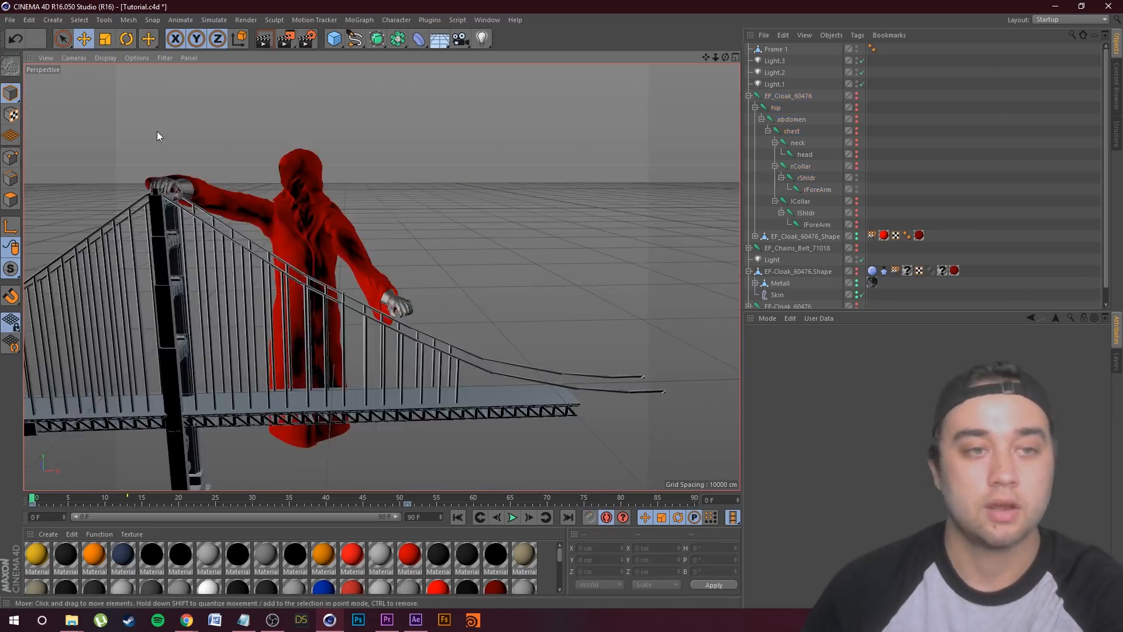
# Apply a black material and the bright red Mat material to the Frame 1 bridge, and frame the reaper with its tower.
pyautogui.keyDown('alt'); pyautogui.moveTo(157, 132); pyautogui.dragTo(185, 149); pyautogui.keyUp('alt')
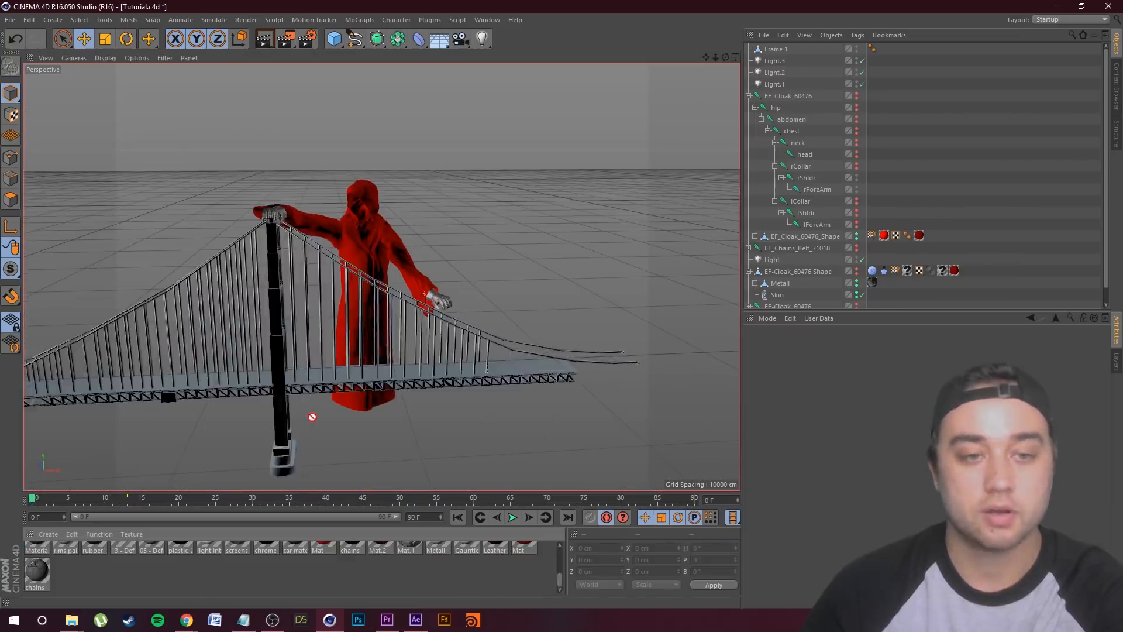
pyautogui.click(369, 446)
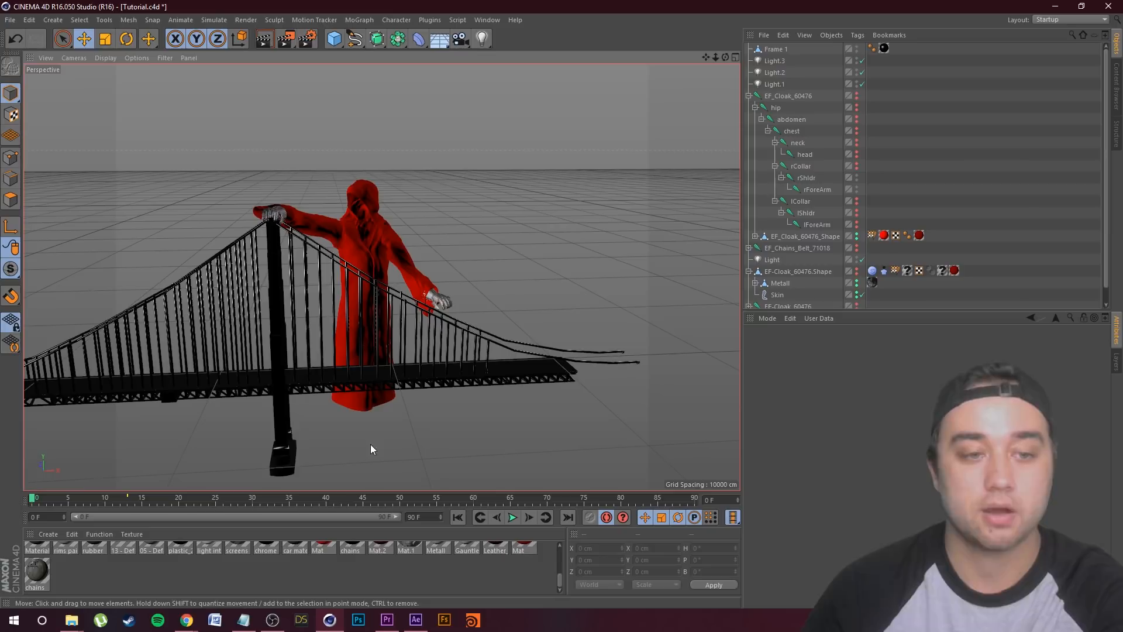
pyautogui.hotkey('ctrl', 'z')
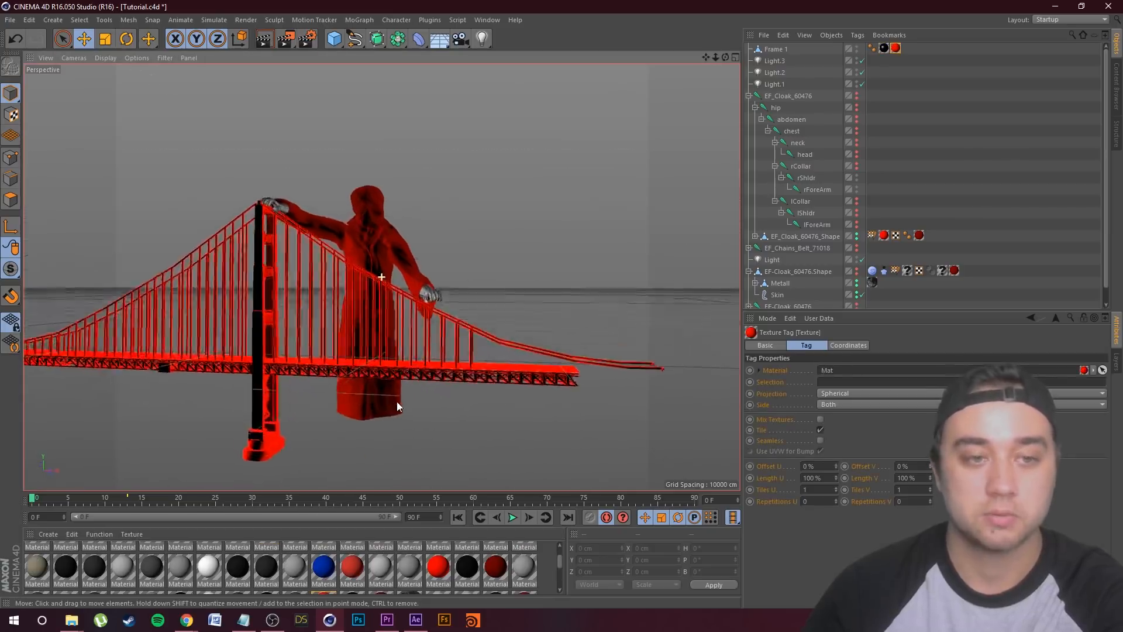
pyautogui.keyDown('alt'); pyautogui.moveTo(397, 401); pyautogui.dragTo(481, 283); pyautogui.keyUp('alt')
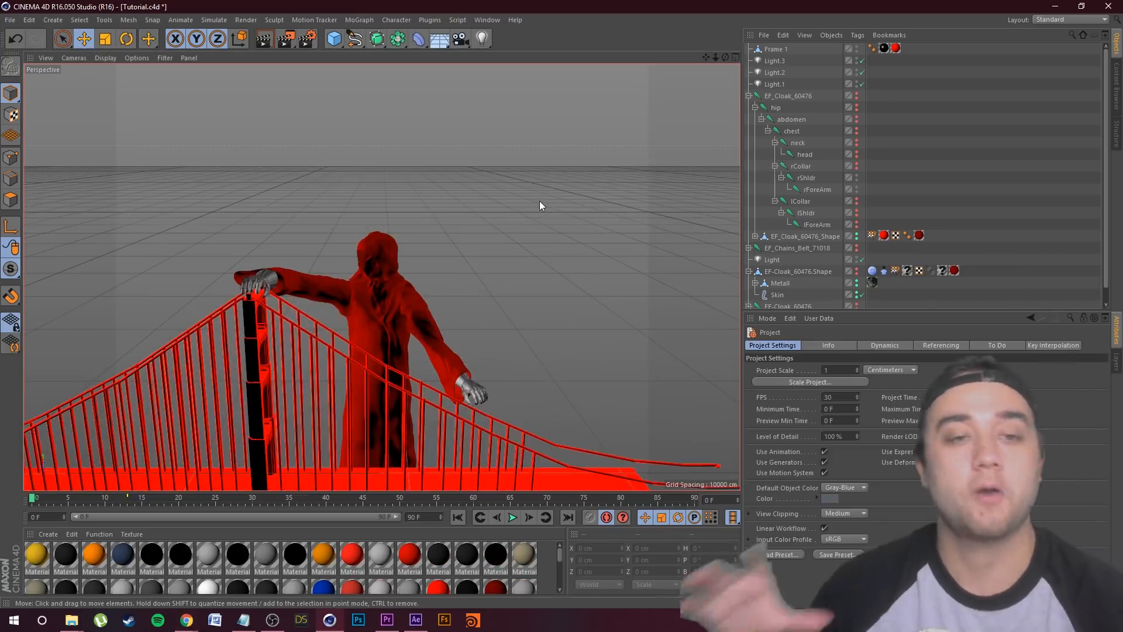
pyautogui.keyDown('alt'); pyautogui.moveTo(540, 201); pyautogui.dragTo(482, 321); pyautogui.keyUp('alt')
pyautogui.scroll(-1, 482, 320)
pyautogui.scroll(3, 483, 321)
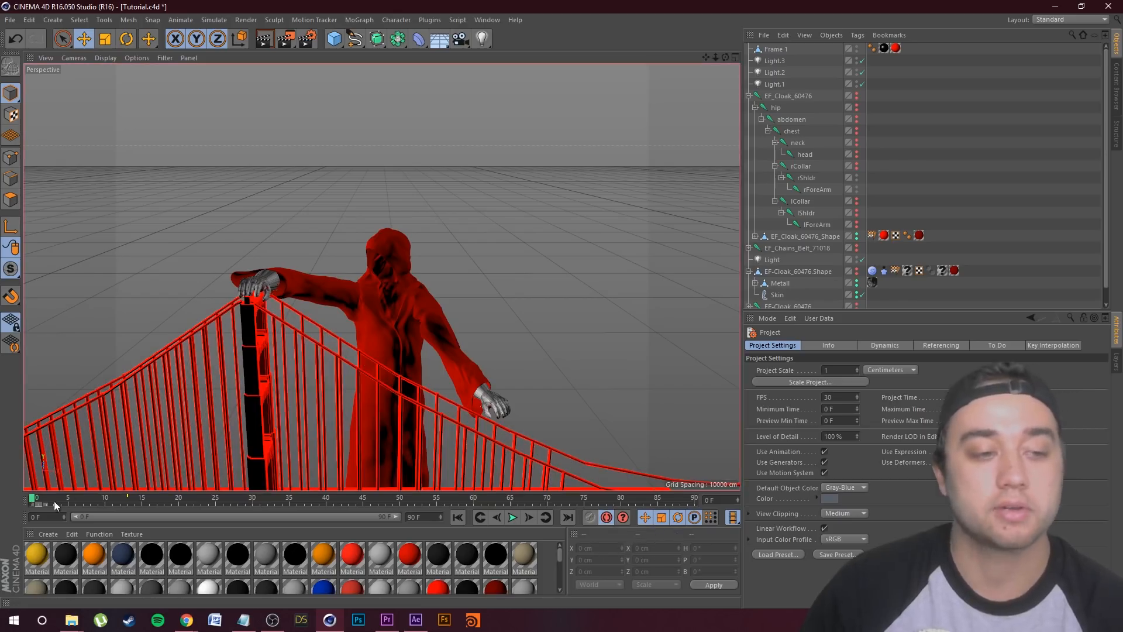
# At frame 30, rotate the reaper's head joint to a heading of about 83° and play back the turn.
pyautogui.click(251, 502)
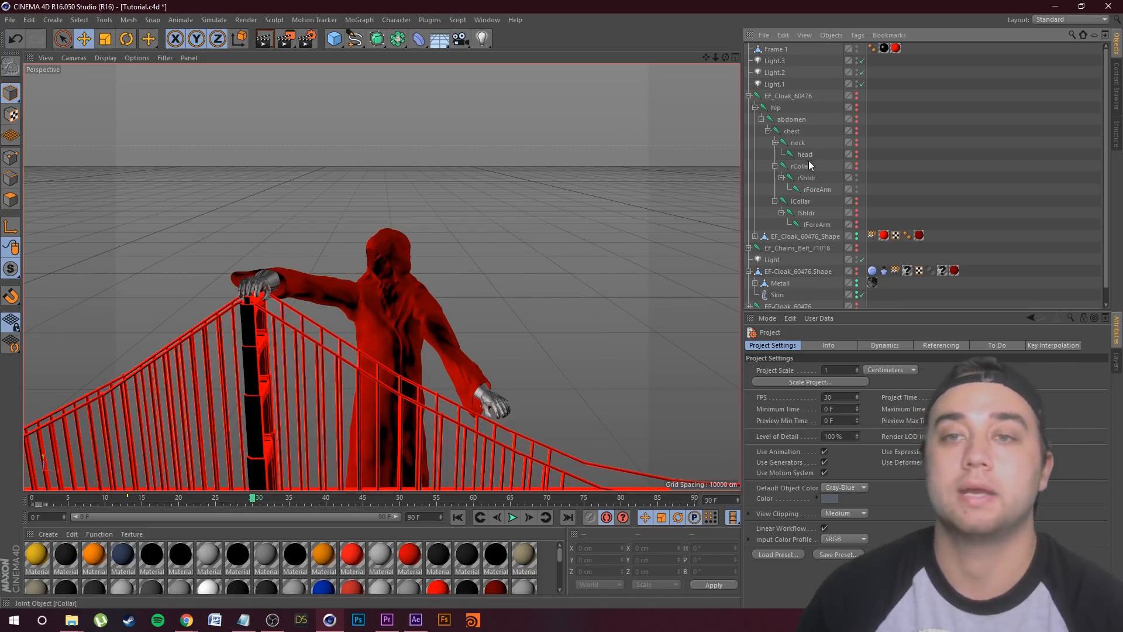
pyautogui.click(783, 96)
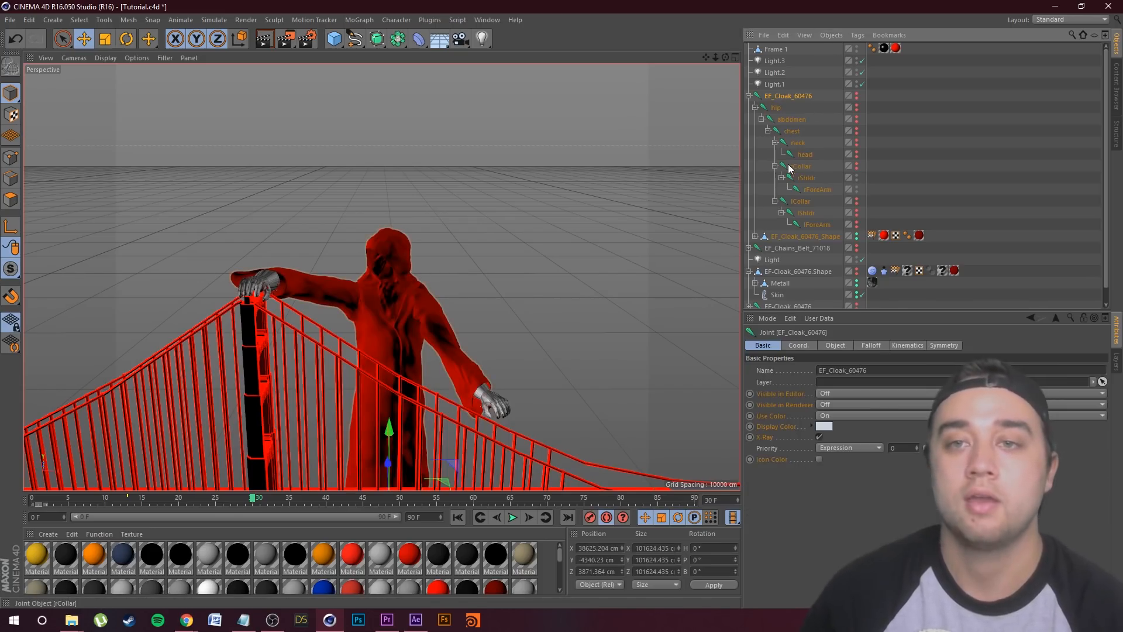
pyautogui.click(806, 154)
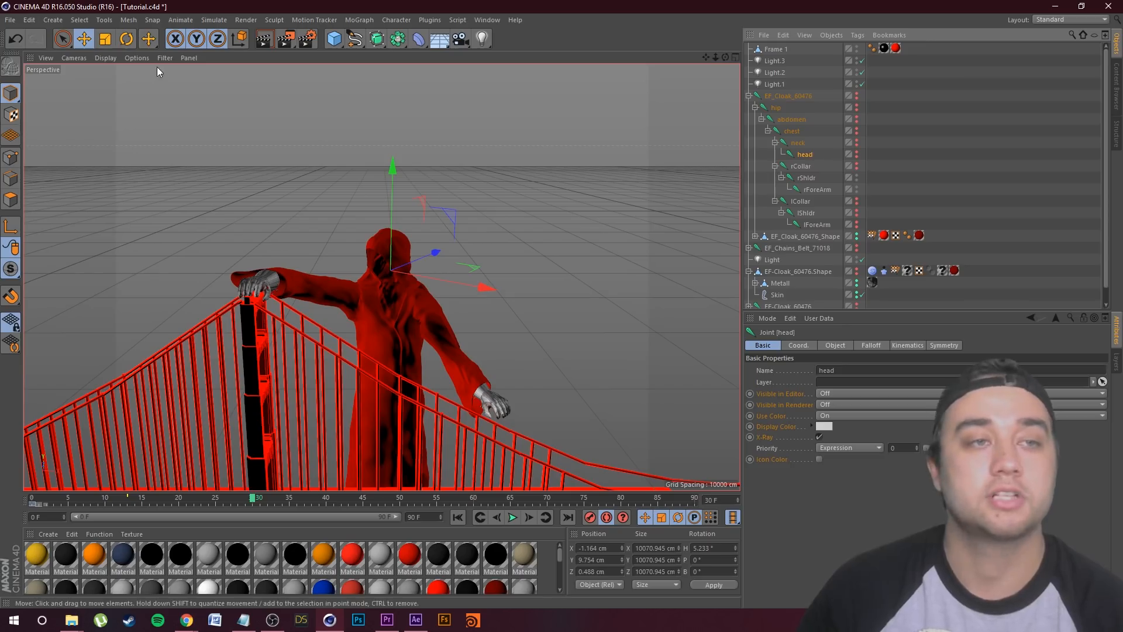
pyautogui.click(128, 39)
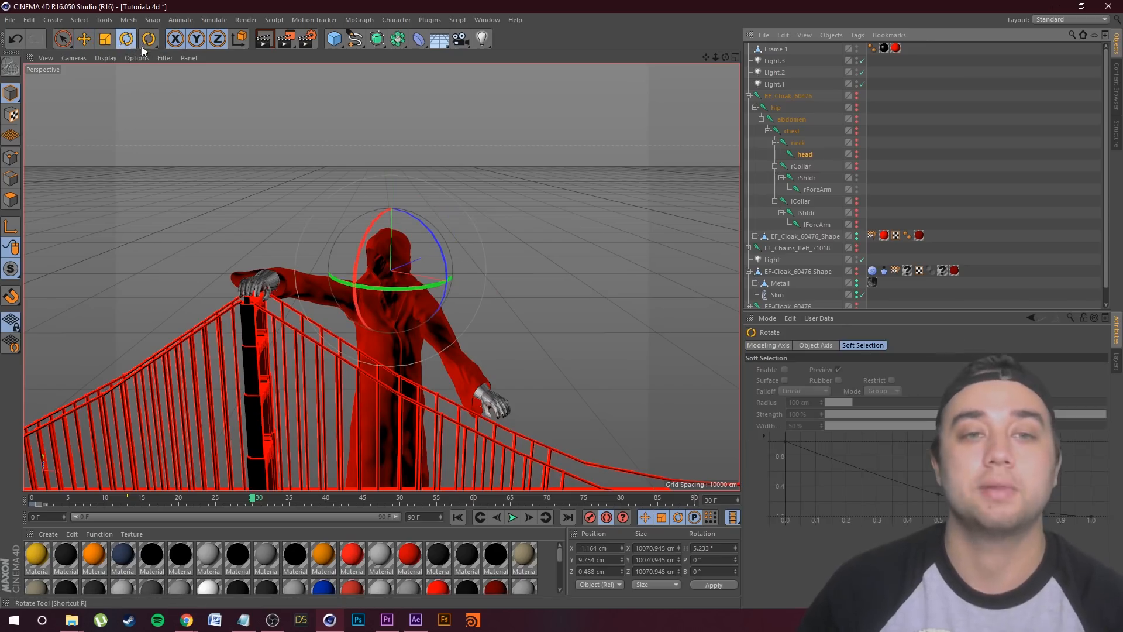
pyautogui.moveTo(393, 292); pyautogui.dragTo(475, 276)
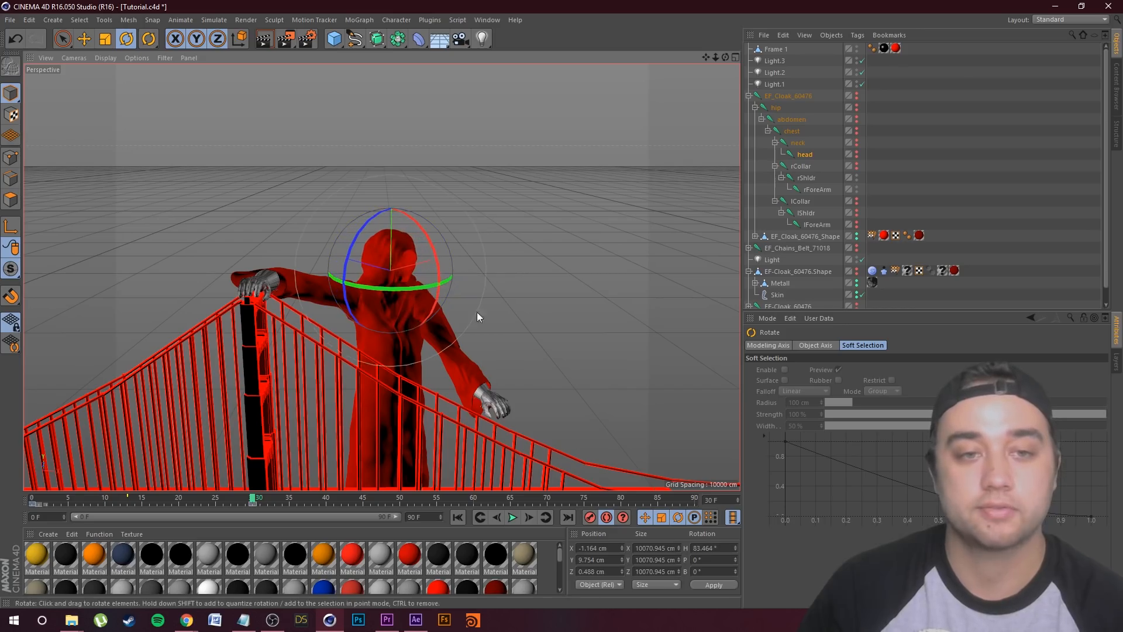
pyautogui.moveTo(253, 502); pyautogui.dragTo(24, 513)
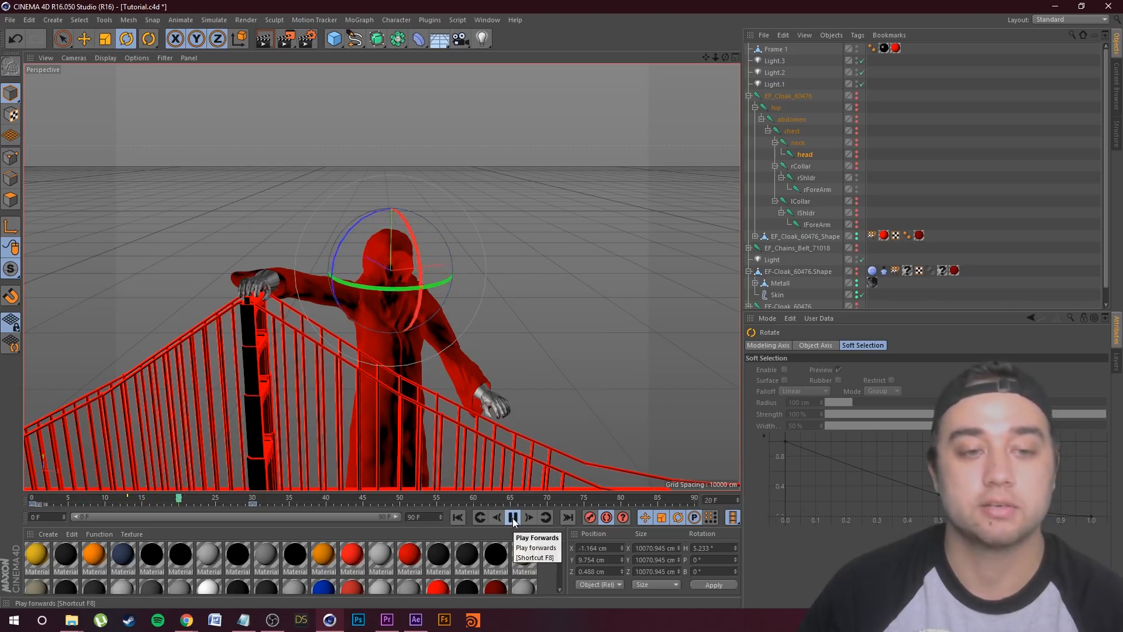
pyautogui.click(512, 517)
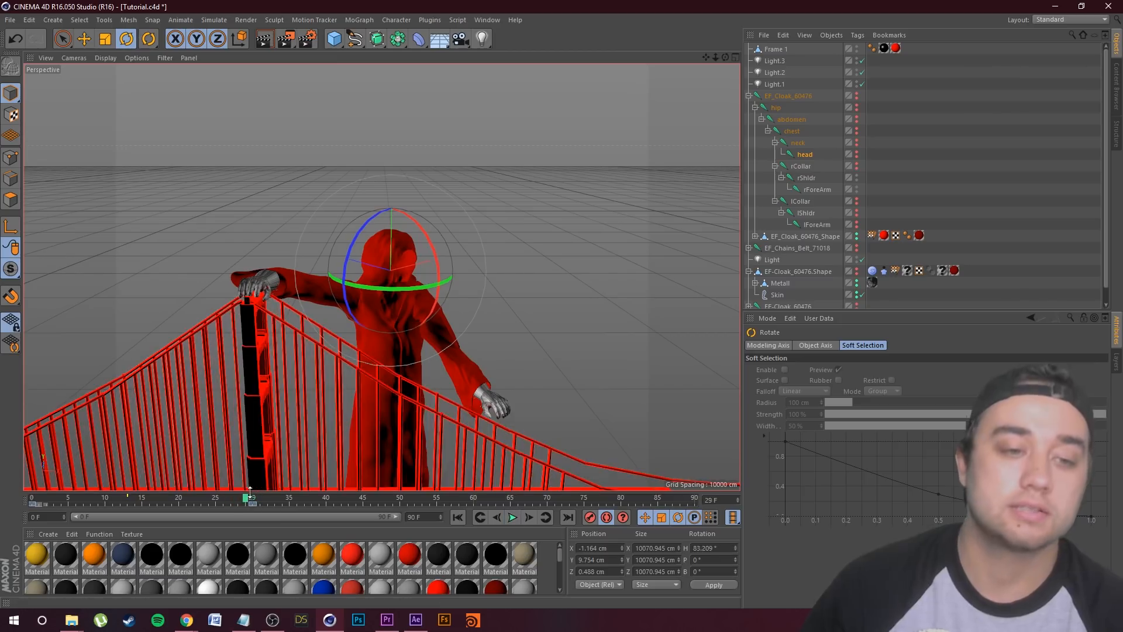
# At frame 90, rotate the head joint to a heading of about 25° and play the animation from frame 0.
pyautogui.moveTo(653, 517); pyautogui.dragTo(709, 503)
pyautogui.moveTo(422, 289); pyautogui.dragTo(341, 291)
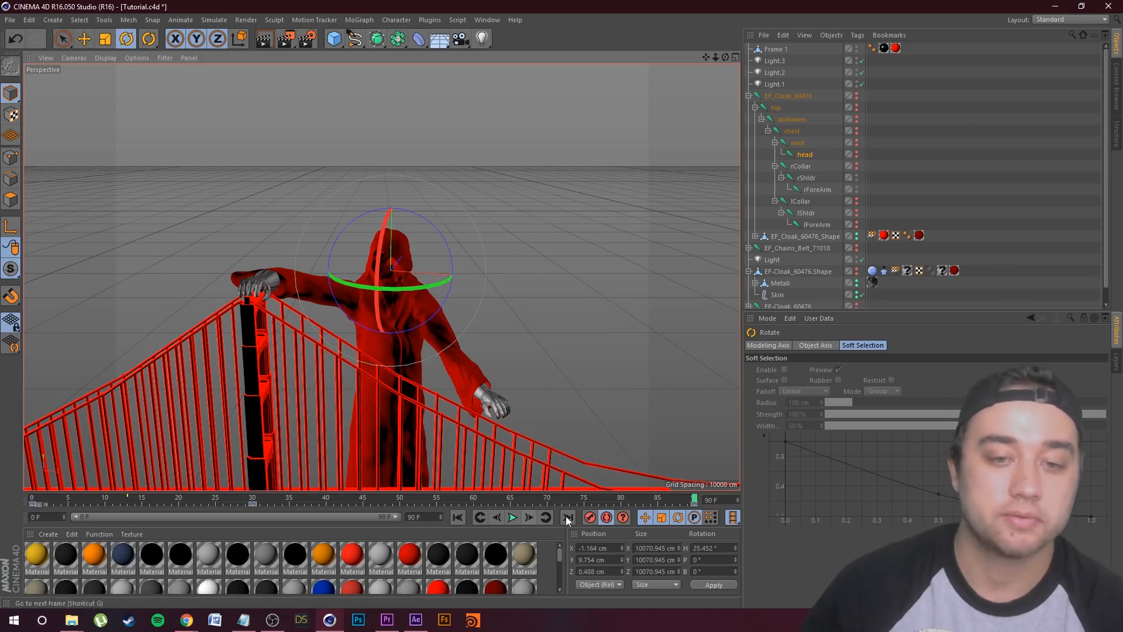
pyautogui.moveTo(695, 501); pyautogui.dragTo(33, 475)
pyautogui.click(512, 517)
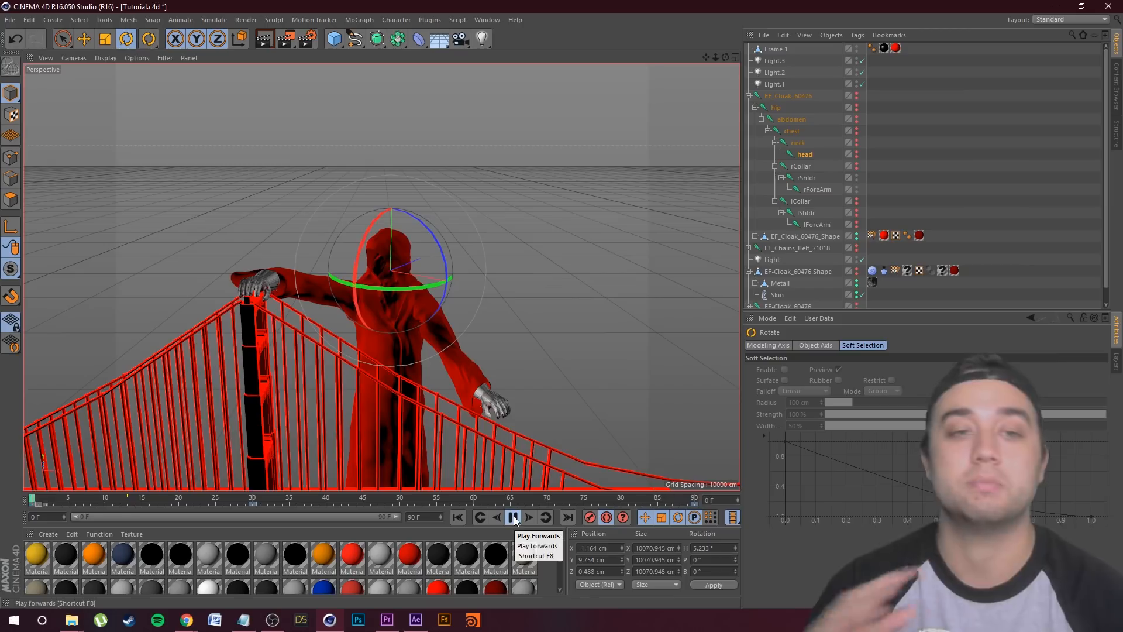
pyautogui.click(513, 517)
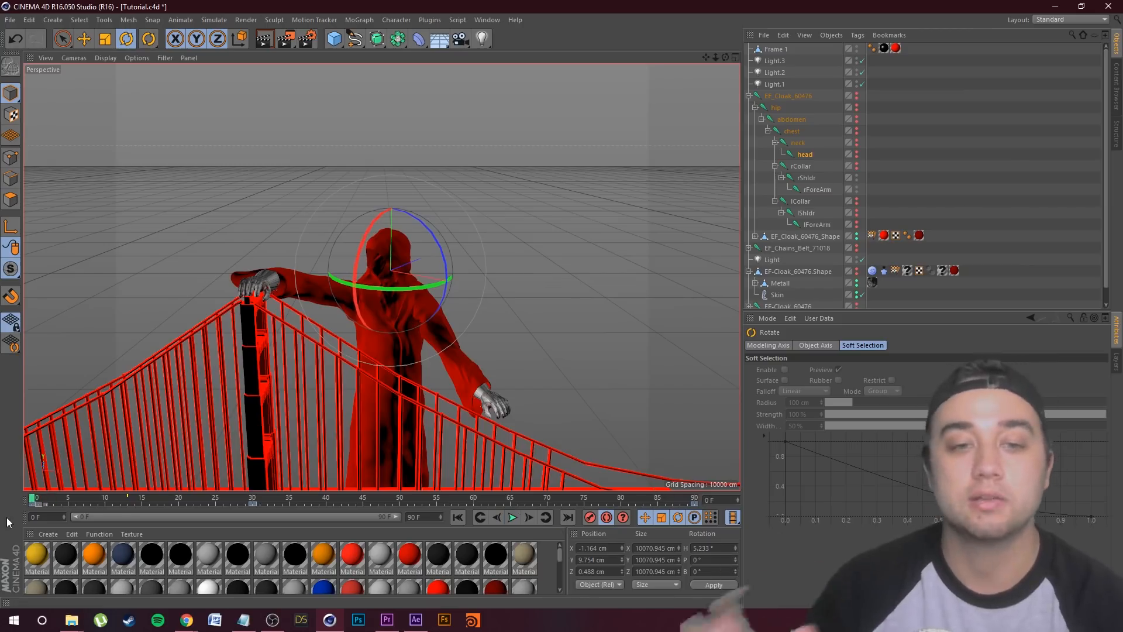
# At frame 30, move the free hand, Metall.1, to about X 125 cm, Y 30 cm and Z 70 cm.
pyautogui.scroll(8, 455, 415)
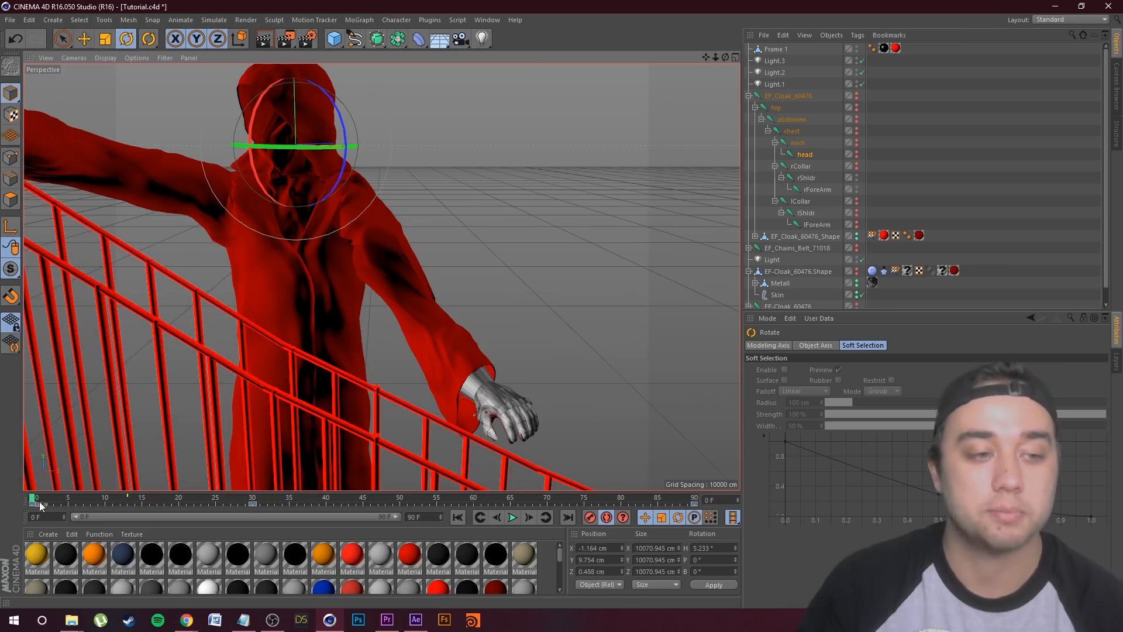
pyautogui.moveTo(170, 503); pyautogui.dragTo(254, 500)
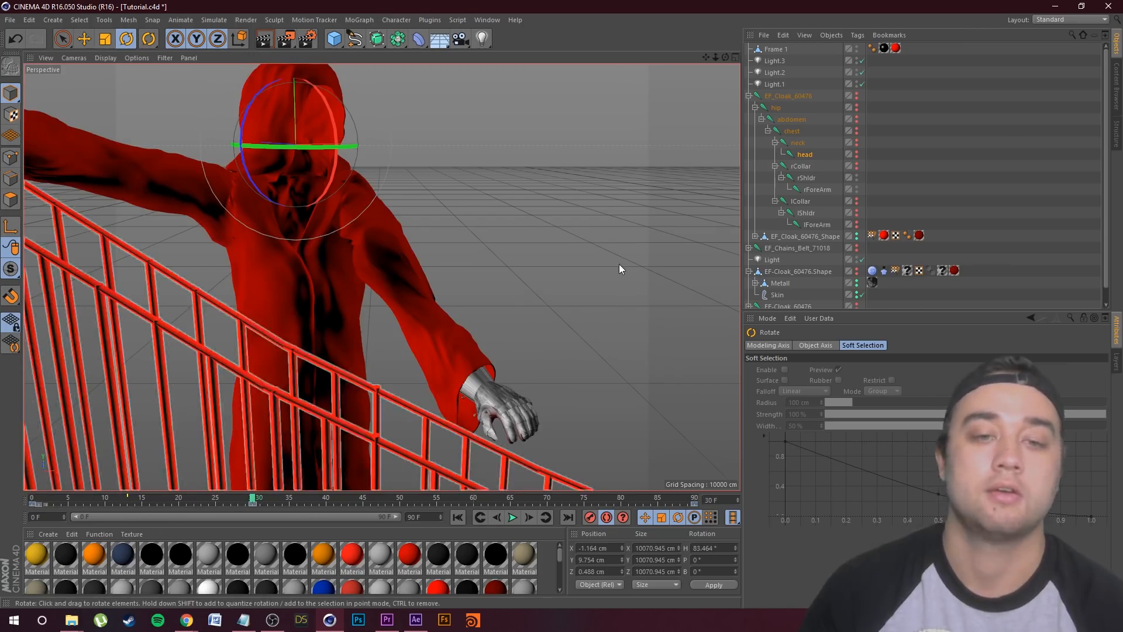
pyautogui.click(497, 400)
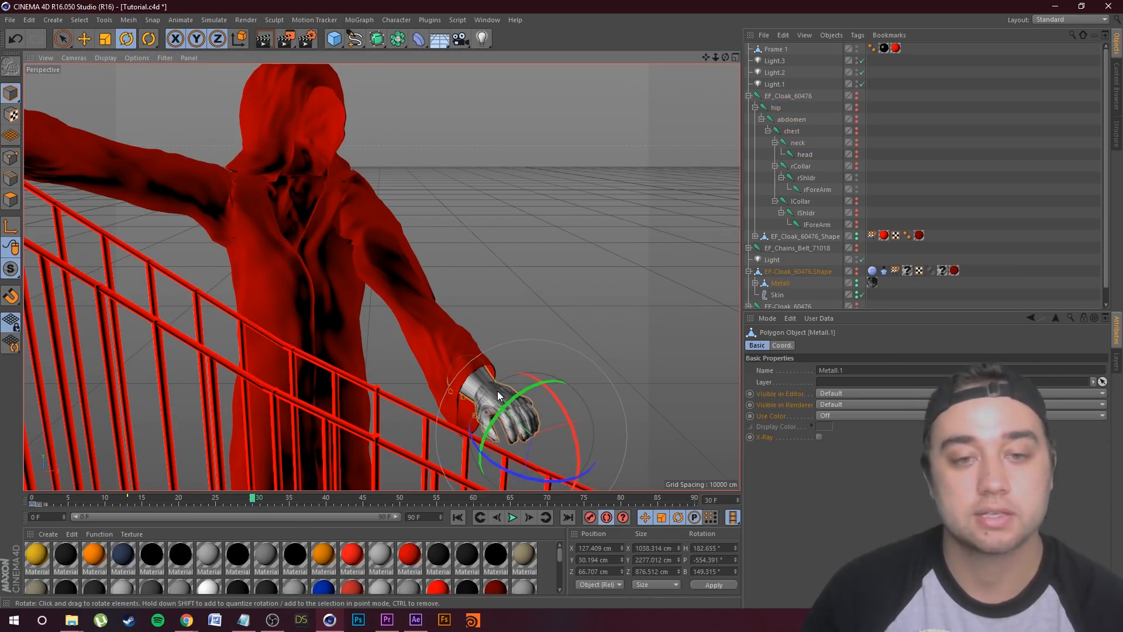
pyautogui.press('e')
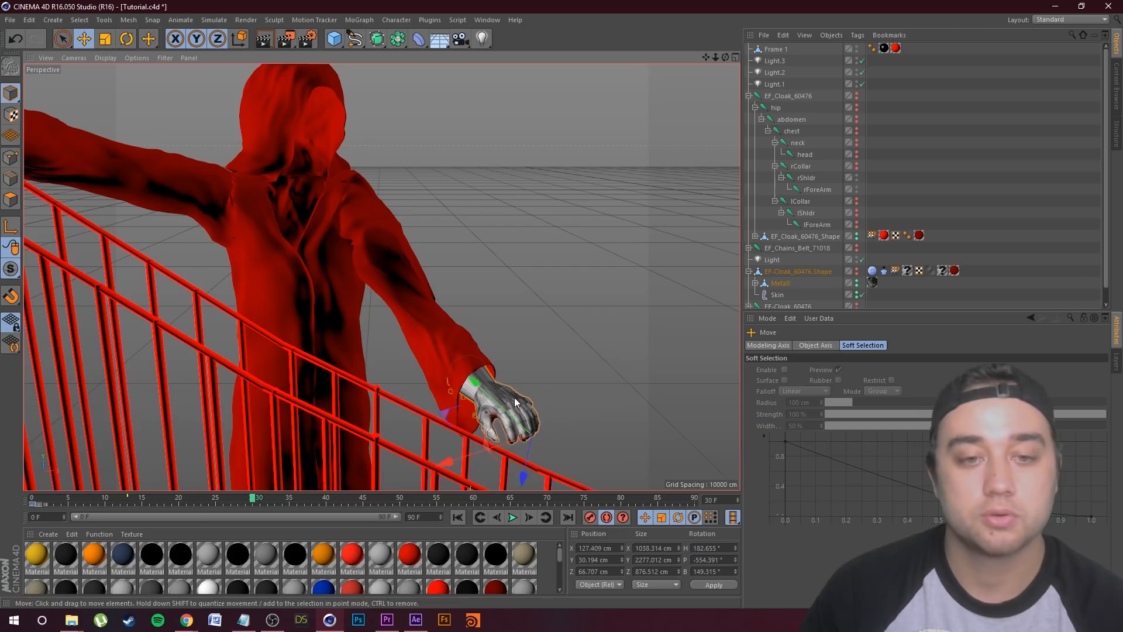
pyautogui.moveTo(515, 397); pyautogui.dragTo(504, 409)
# Rotate the free hand to a bank of about 168° and move it to about X 121 cm, Y 22 cm and Z 68 cm.
pyautogui.click(128, 41)
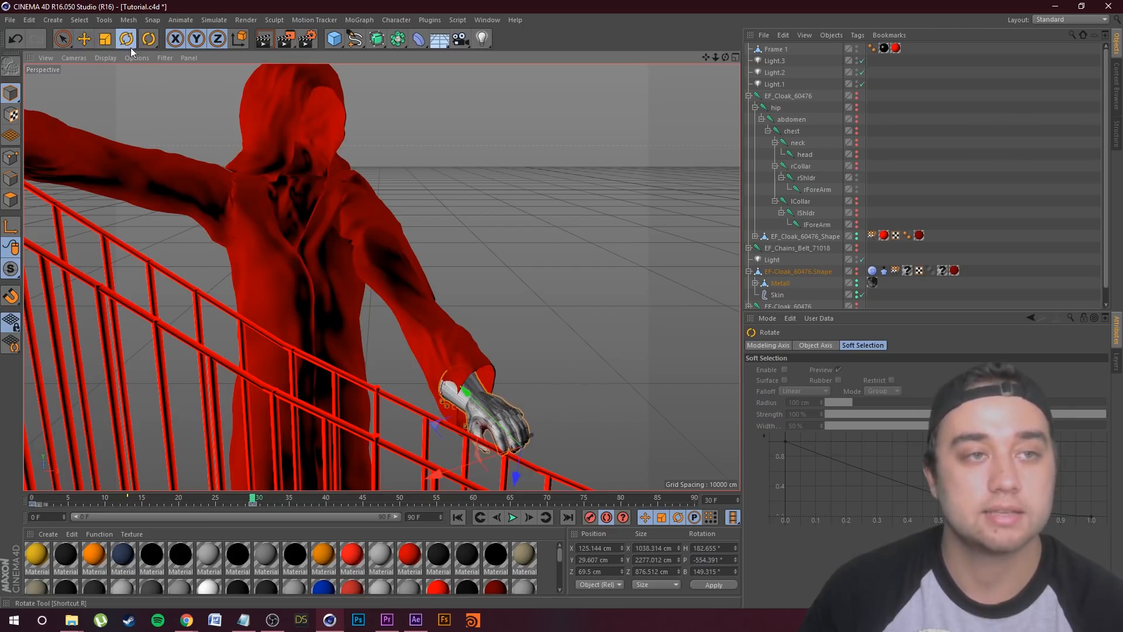
pyautogui.moveTo(474, 474); pyautogui.dragTo(466, 458)
pyautogui.press('e')
pyautogui.moveTo(522, 463); pyautogui.dragTo(509, 461)
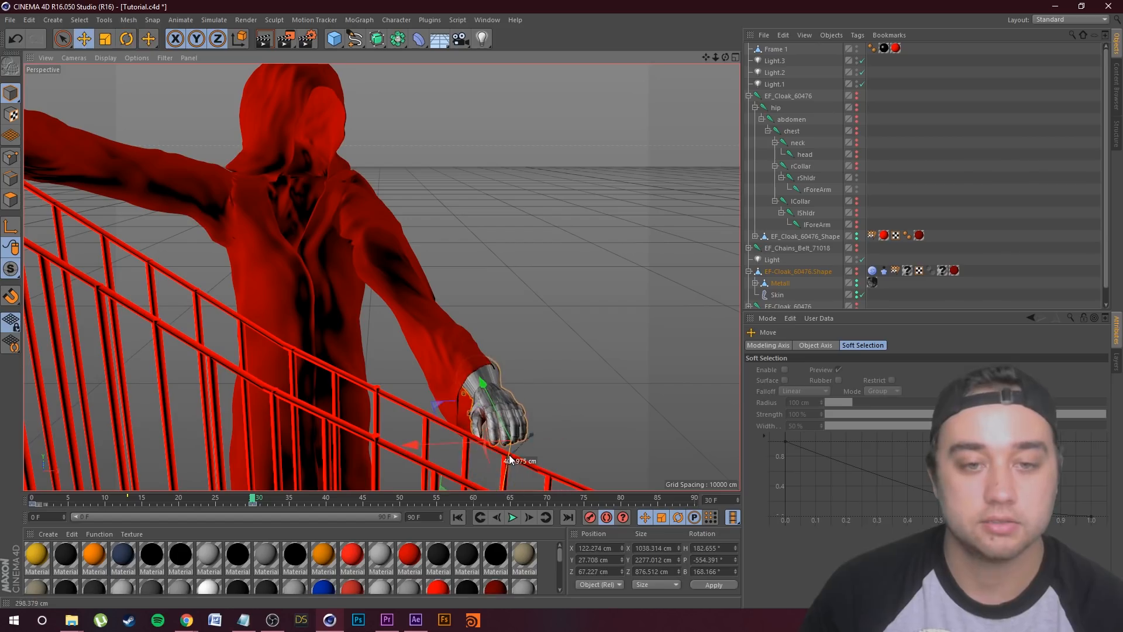
pyautogui.moveTo(498, 406); pyautogui.dragTo(515, 421)
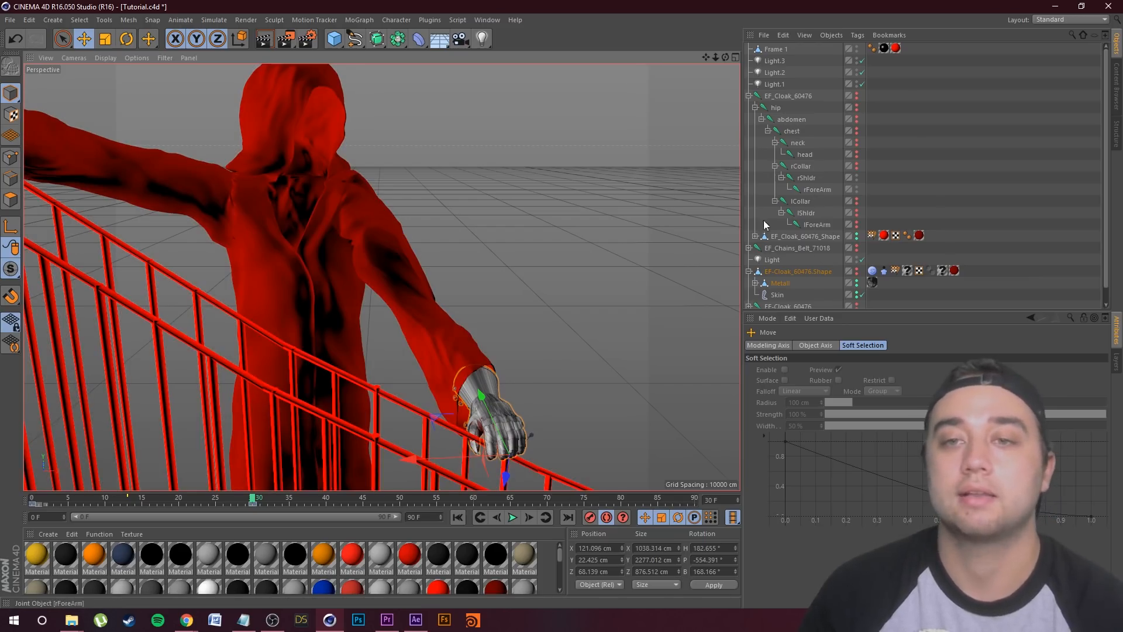
# Move the lCollar joint at frame 30 so the free arm's sleeve follows the lowered hand onto the bridge cable.
pyautogui.click(812, 201)
pyautogui.moveTo(364, 190); pyautogui.dragTo(392, 184)
pyautogui.click(811, 214)
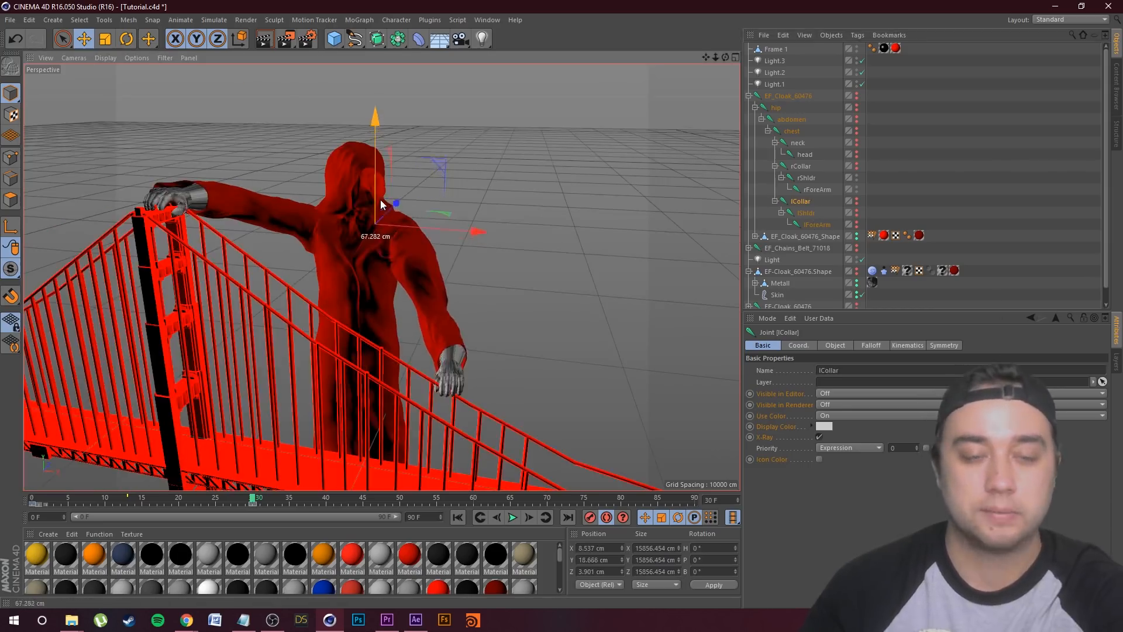
pyautogui.moveTo(382, 227); pyautogui.dragTo(388, 214)
pyautogui.moveTo(514, 233)
pyautogui.keyDown('alt'); pyautogui.mouseDown()
pyautogui.moveTo(570, 215)
pyautogui.moveTo(531, 234)
pyautogui.mouseUp(); pyautogui.keyUp('alt')
pyautogui.click(411, 317)
pyautogui.keyDown('alt'); pyautogui.moveTo(398, 252); pyautogui.dragTo(527, 293); pyautogui.keyUp('alt')
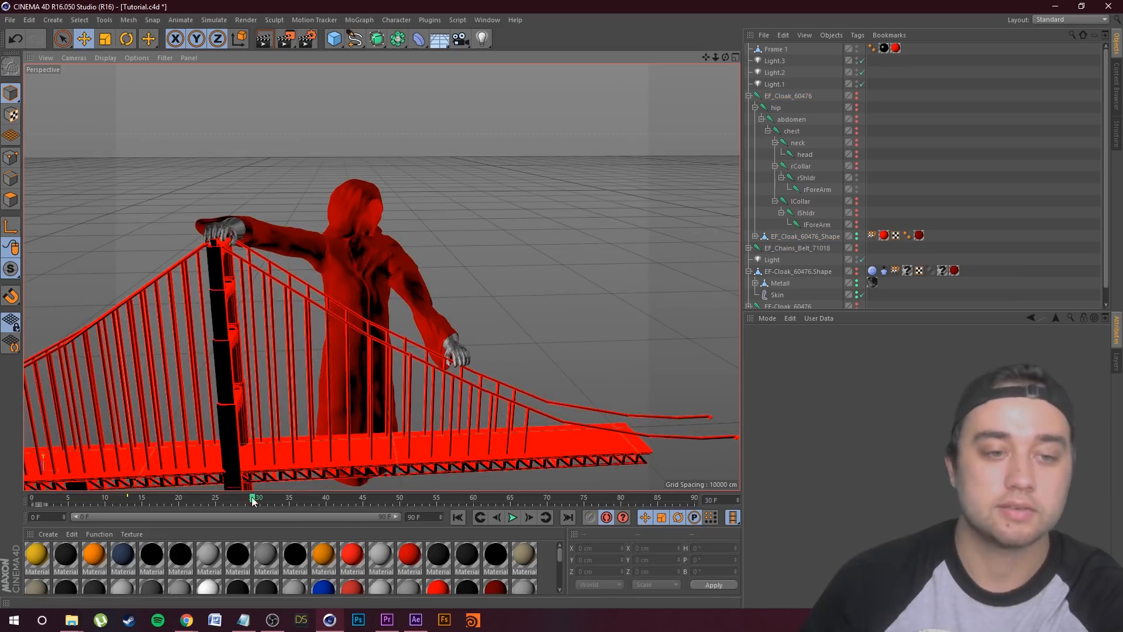
# Play back the animation from frame 0 to check the head and arm movement, and return to the start.
pyautogui.moveTo(258, 503); pyautogui.dragTo(16, 513)
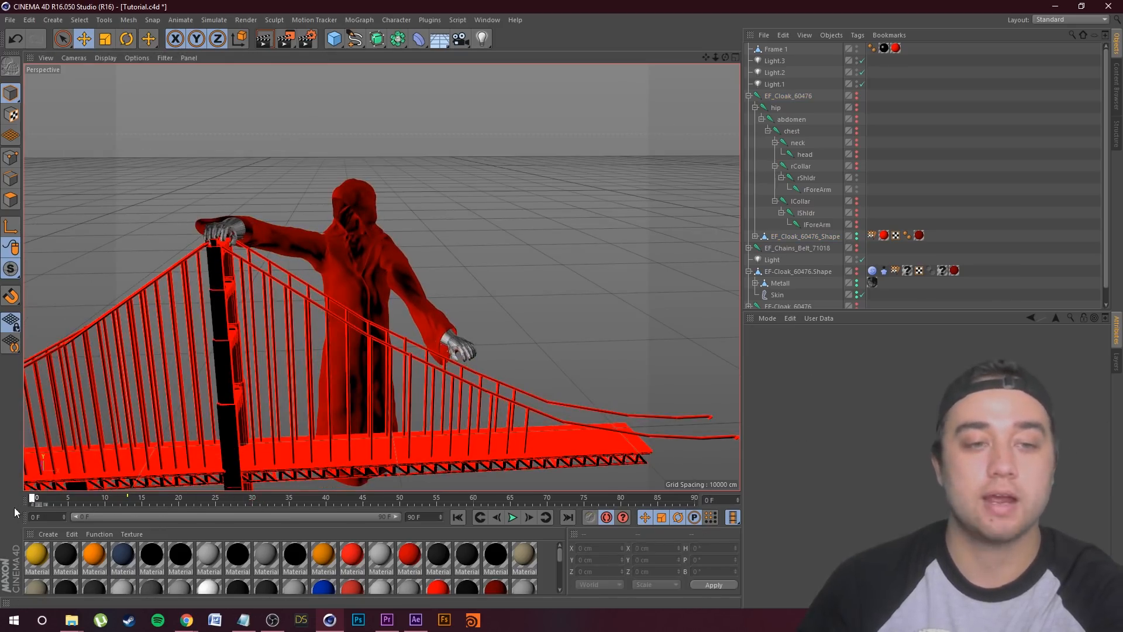
pyautogui.click(510, 518)
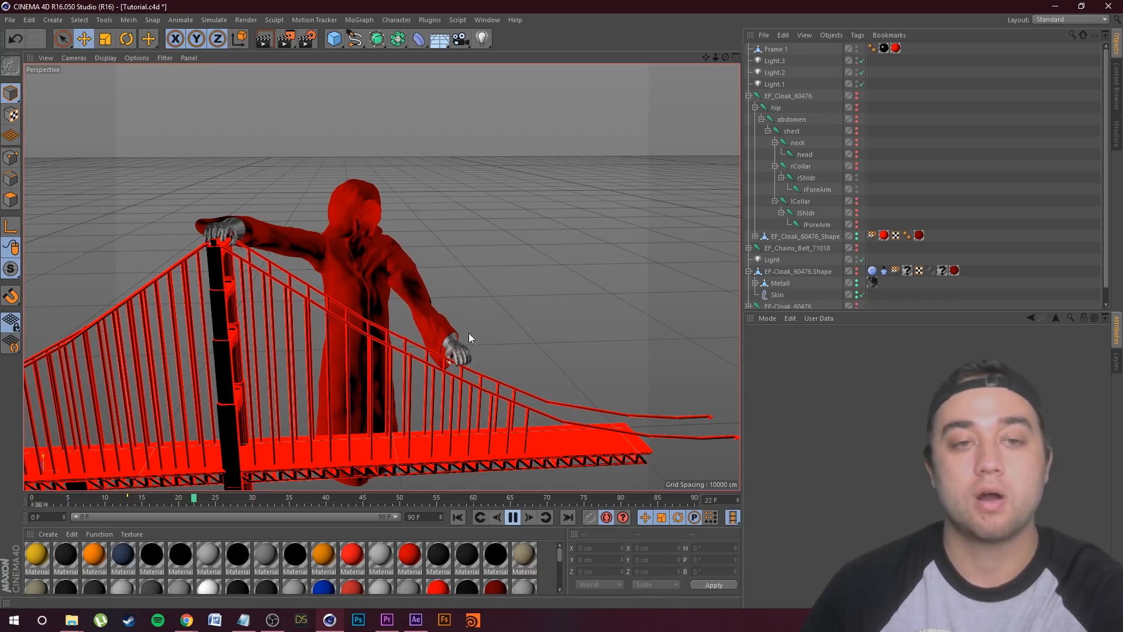
pyautogui.moveTo(496, 490); pyautogui.dragTo(20, 508)
# Merge the car model from the CAMARO_3DS folder into the scene.
pyautogui.scroll(-4, 326, 279)
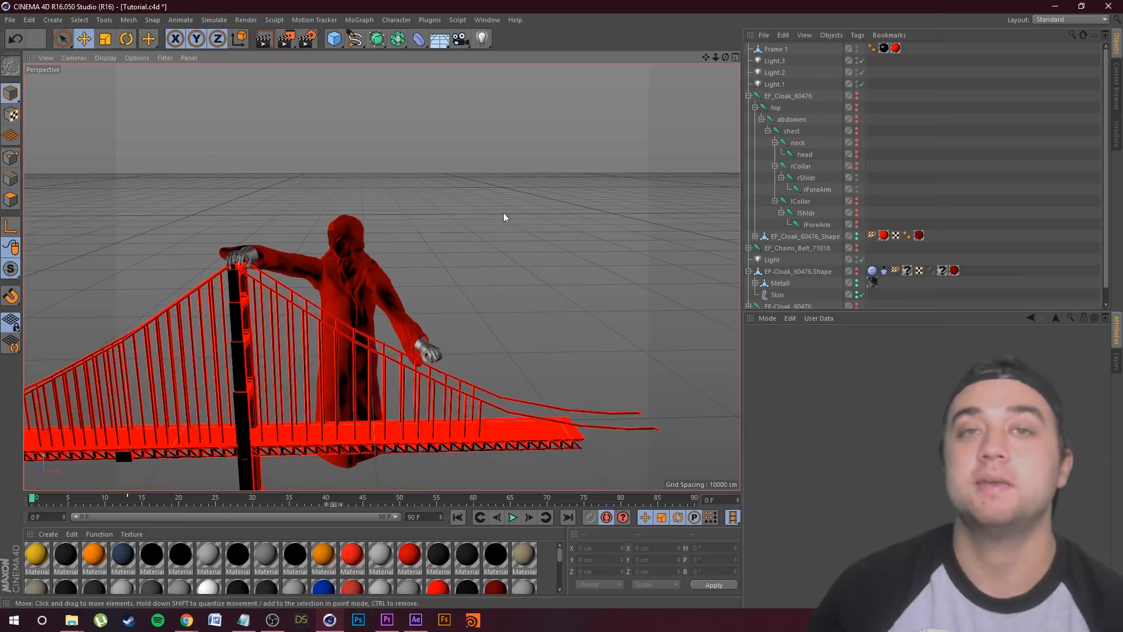
pyautogui.click(772, 34)
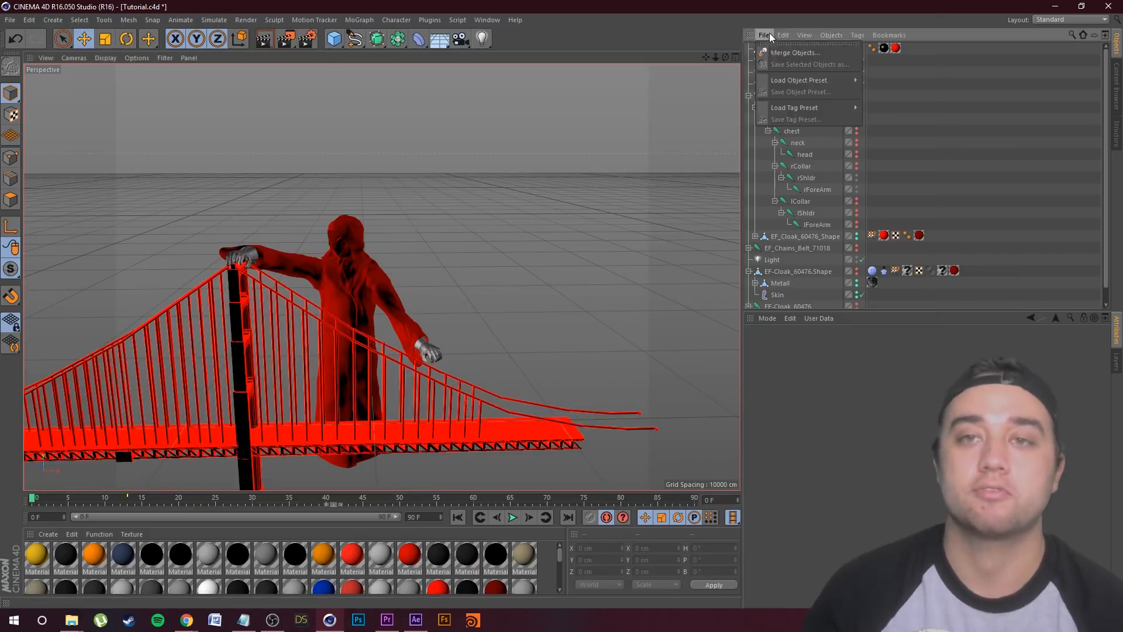
pyautogui.click(770, 51)
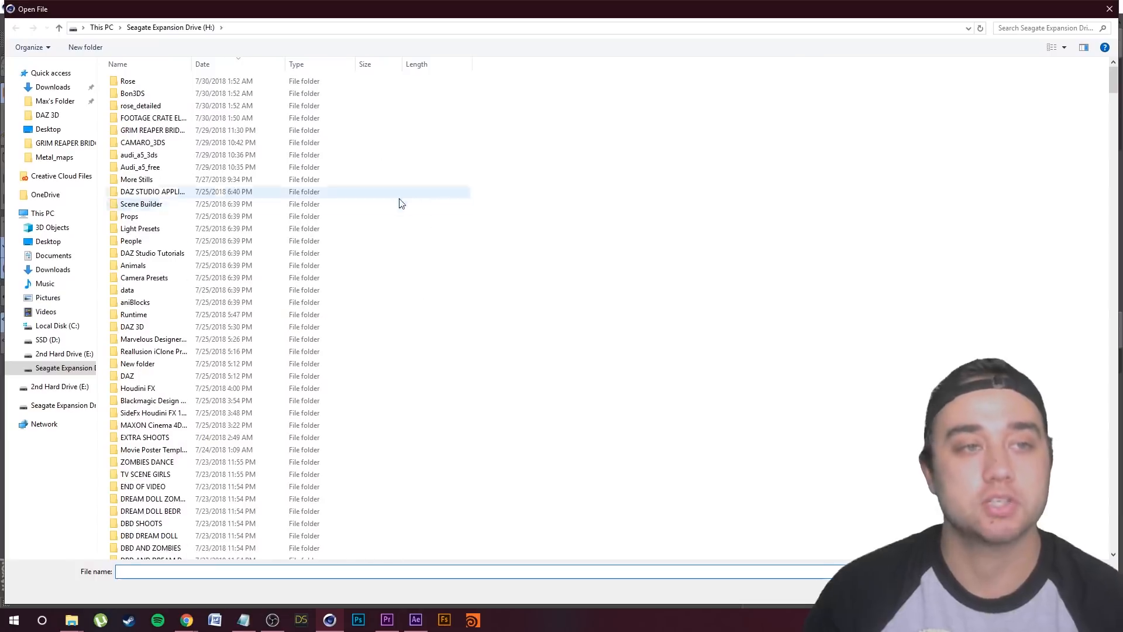
pyautogui.doubleClick(175, 144)
pyautogui.doubleClick(138, 94)
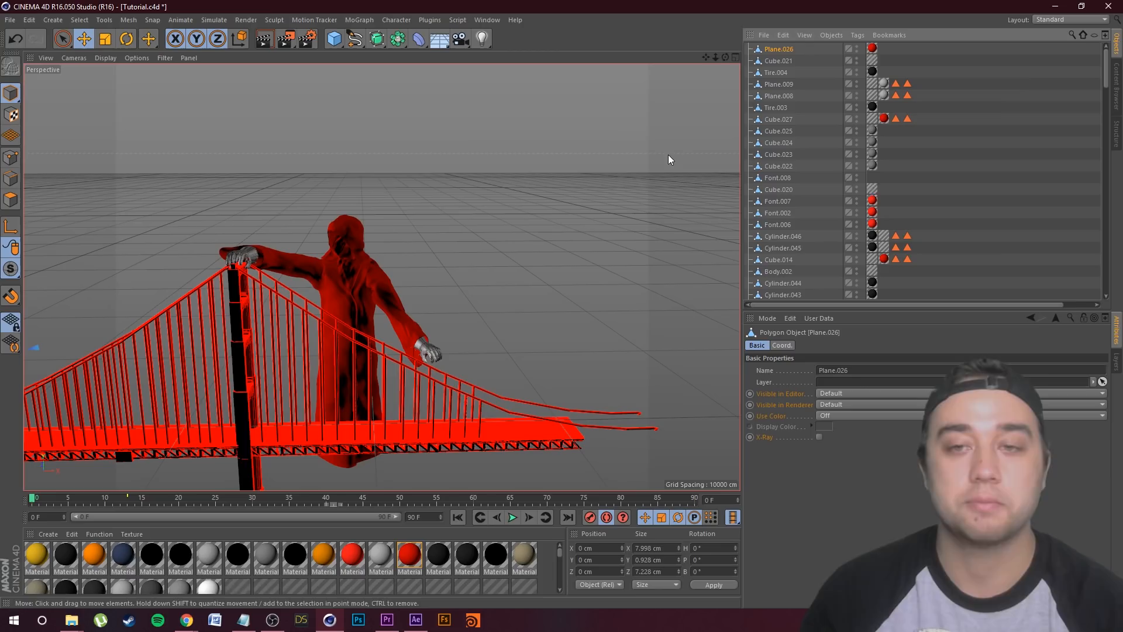
# Select all the imported car parts, from Plane.026 to Cylinder.035, and group them under a Null.
pyautogui.scroll(-10, 797, 196)
pyautogui.scroll(-8, 799, 232)
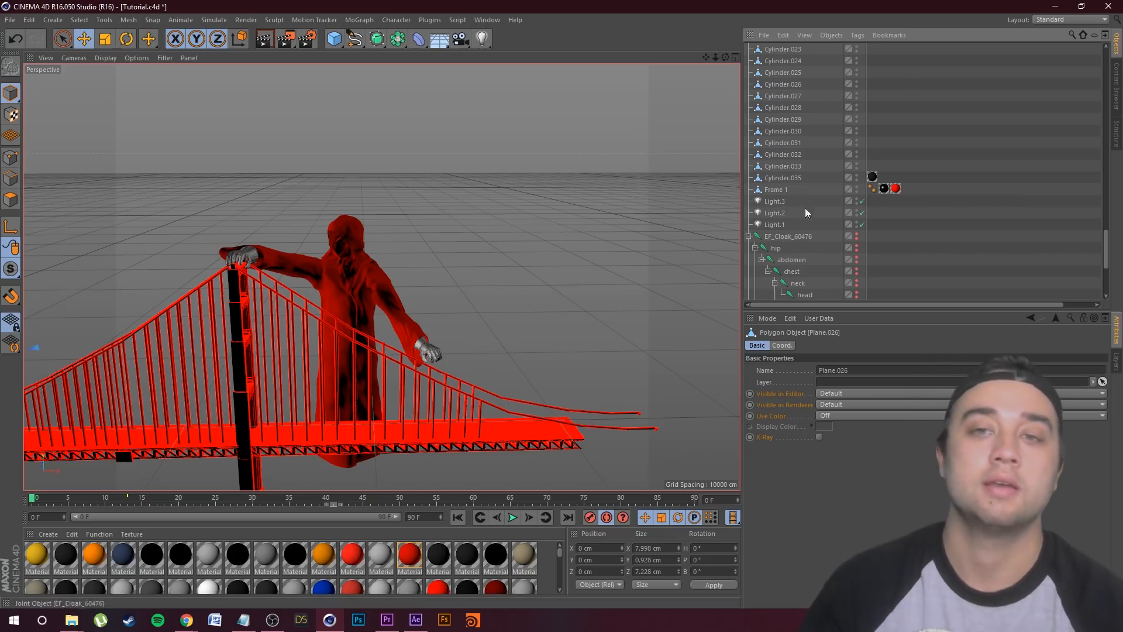
pyautogui.click(788, 177)
pyautogui.scroll(15, 797, 187)
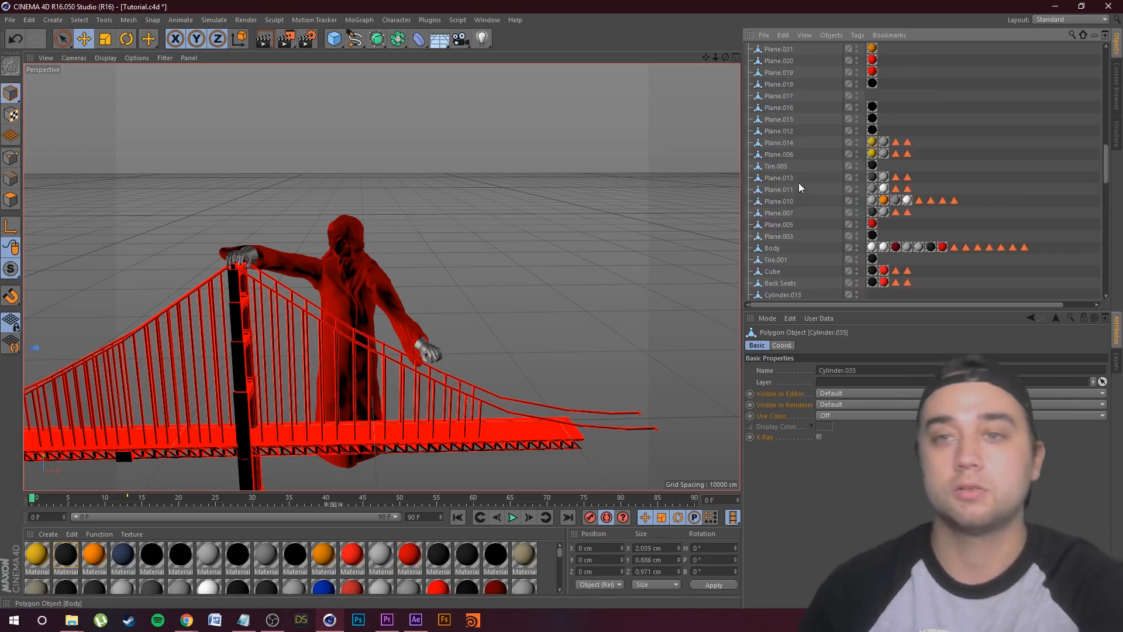
pyautogui.hotkey('ctrl', 'a')
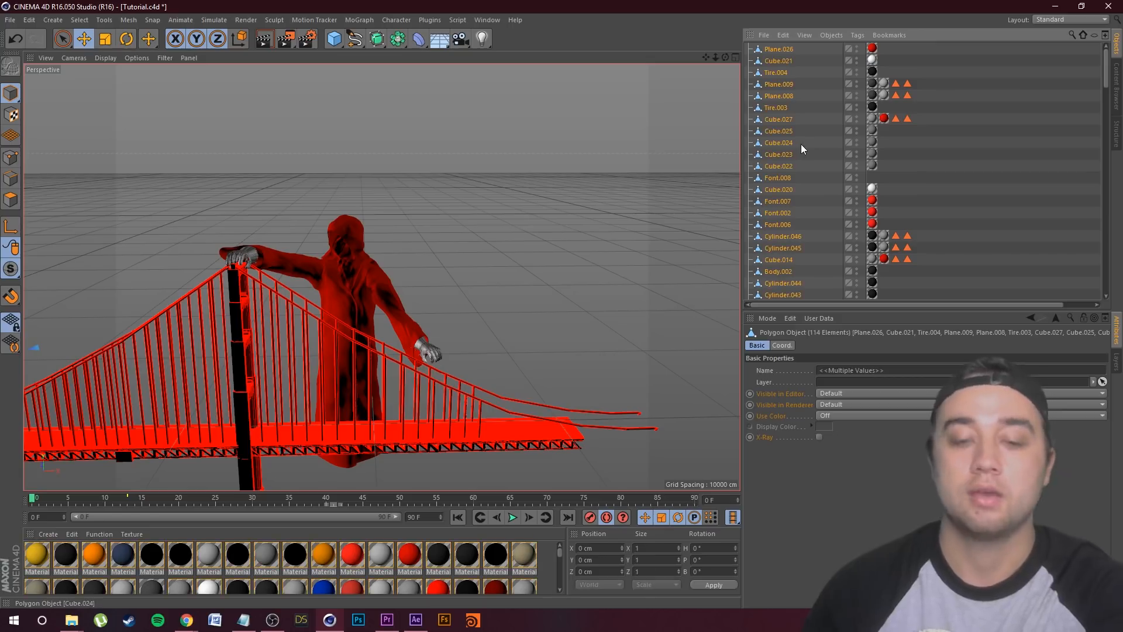
pyautogui.hotkey('alt', 'g')
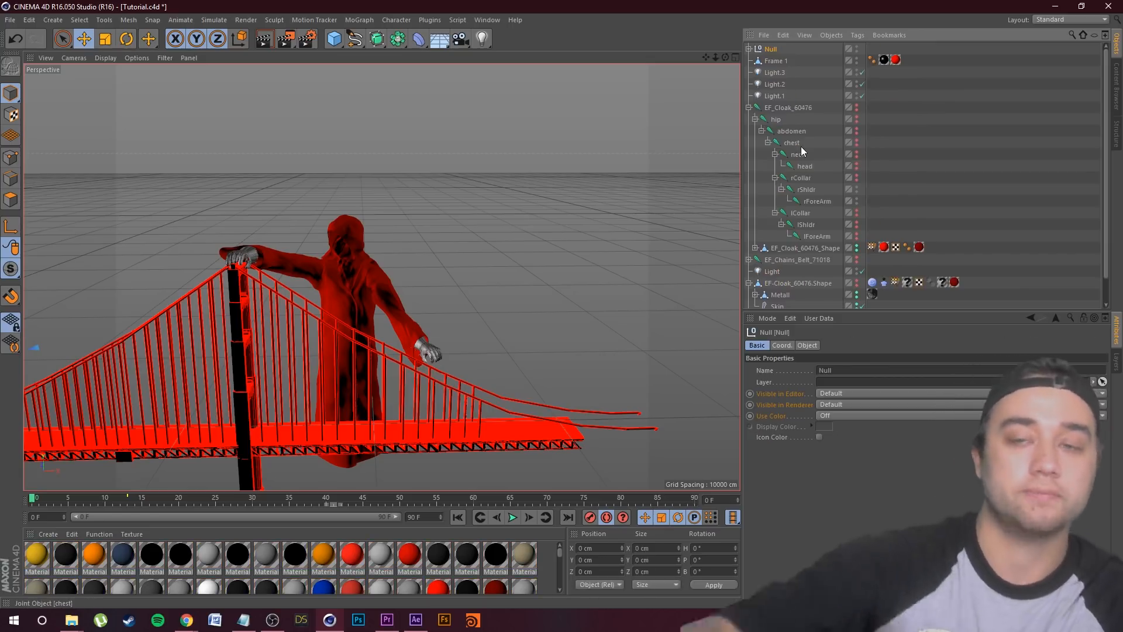
# Scale the car's Null to 10 on all axes and move it beside the reaper to about X 47030 cm and Y 9663 cm.
pyautogui.scroll(-4, 329, 237)
pyautogui.keyDown('alt'); pyautogui.moveTo(246, 217); pyautogui.dragTo(206, 218); pyautogui.keyUp('alt')
pyautogui.moveTo(120, 174); pyautogui.dragTo(119, 121)
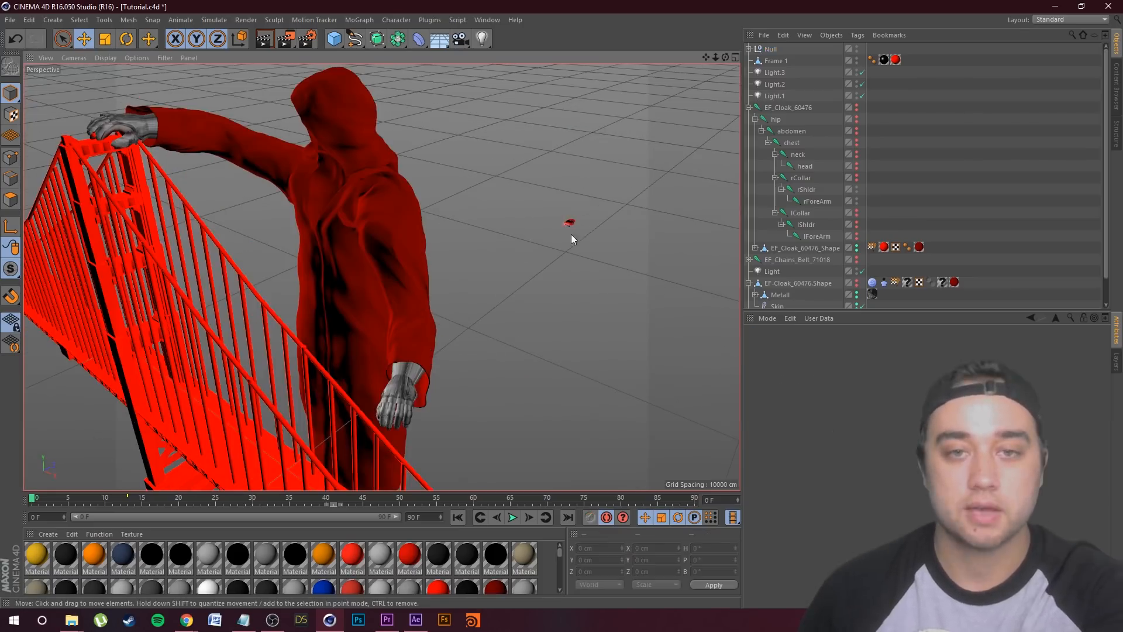
pyautogui.click(570, 225)
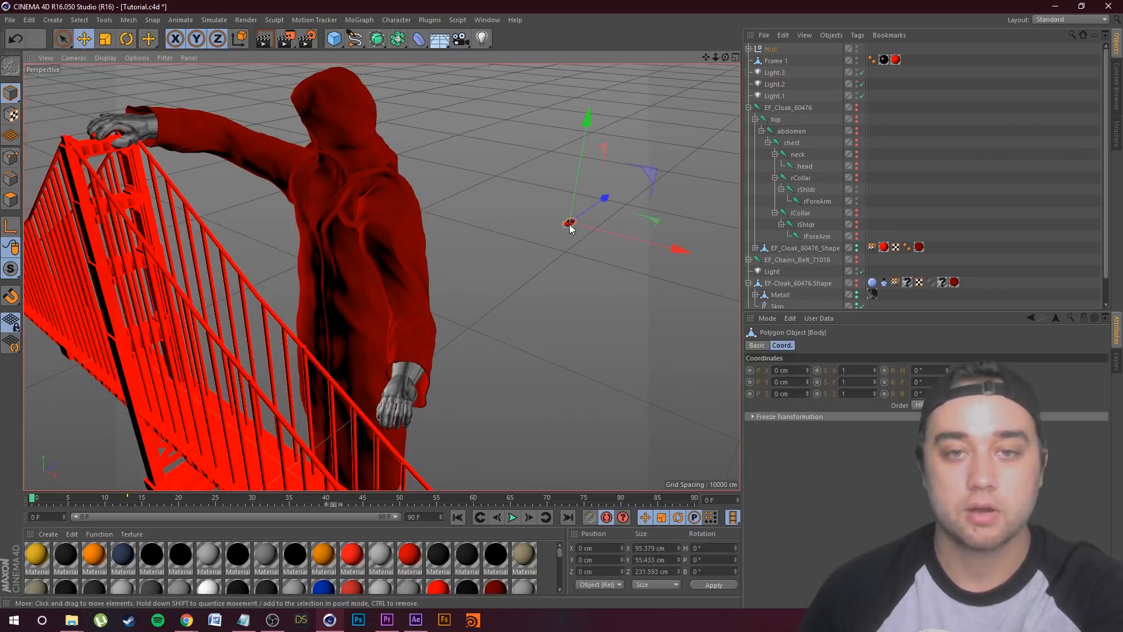
pyautogui.click(581, 300)
# Apply the dark blue material to the body of the imported car.
pyautogui.click(776, 50)
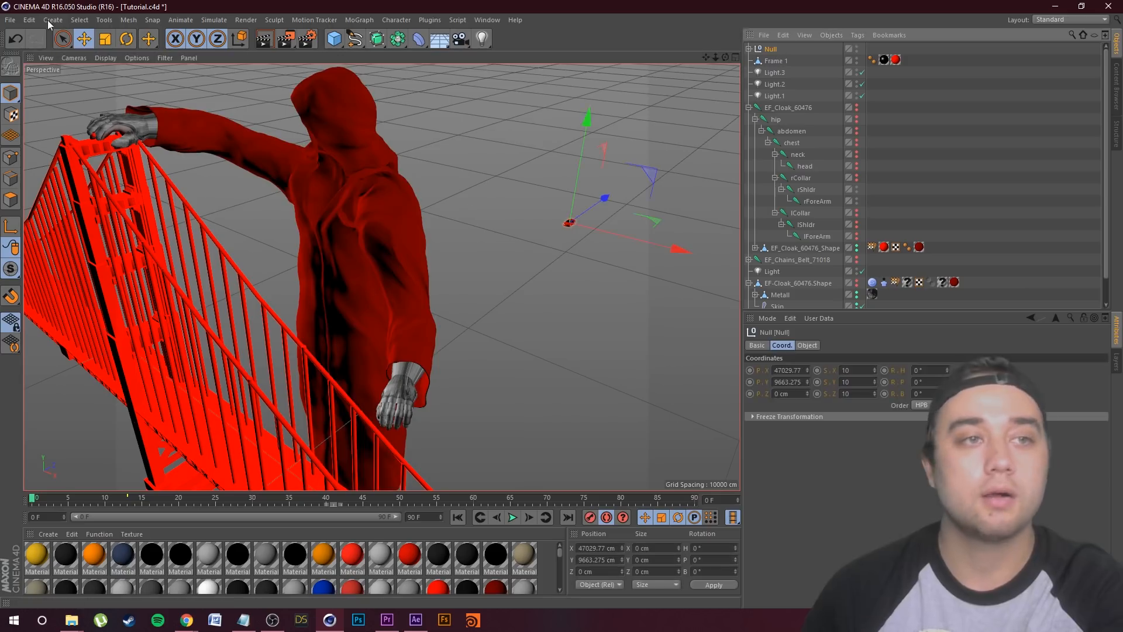
pyautogui.click(107, 39)
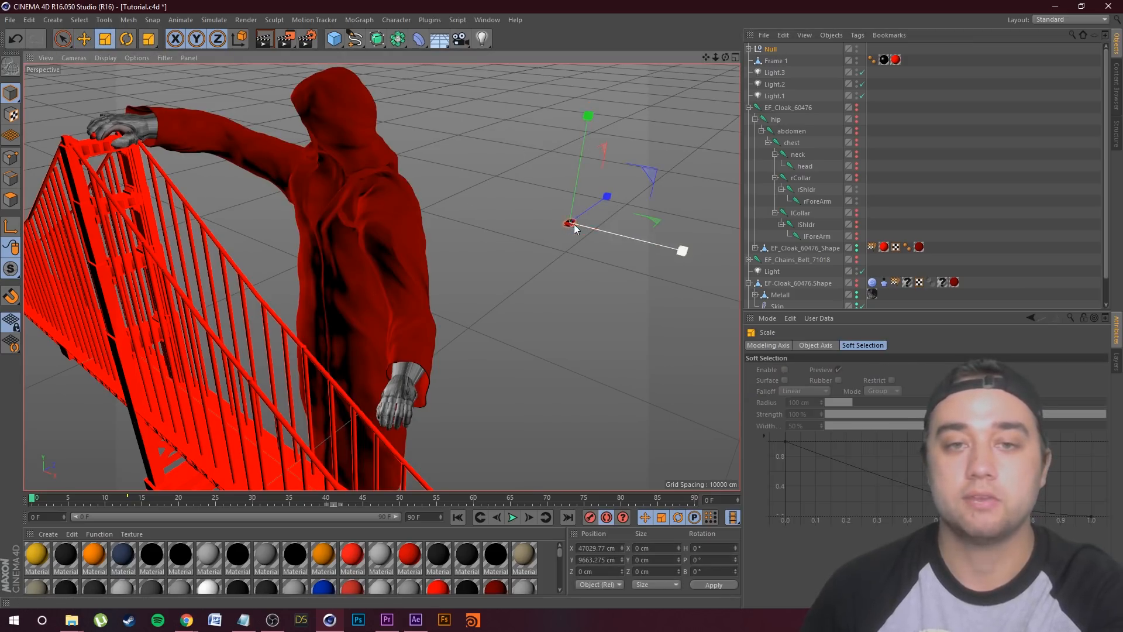
pyautogui.scroll(5, 627, 184)
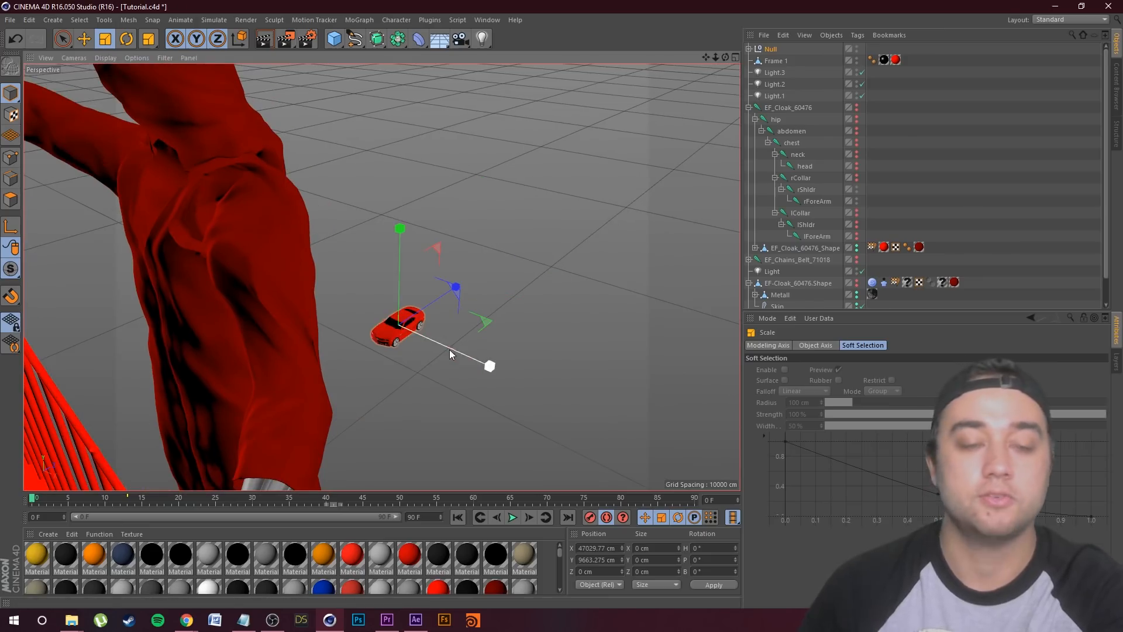
pyautogui.moveTo(451, 352); pyautogui.dragTo(512, 460)
pyautogui.moveTo(384, 341); pyautogui.dragTo(417, 340)
pyautogui.scroll(-3, 411, 340)
pyautogui.scroll(5, 409, 339)
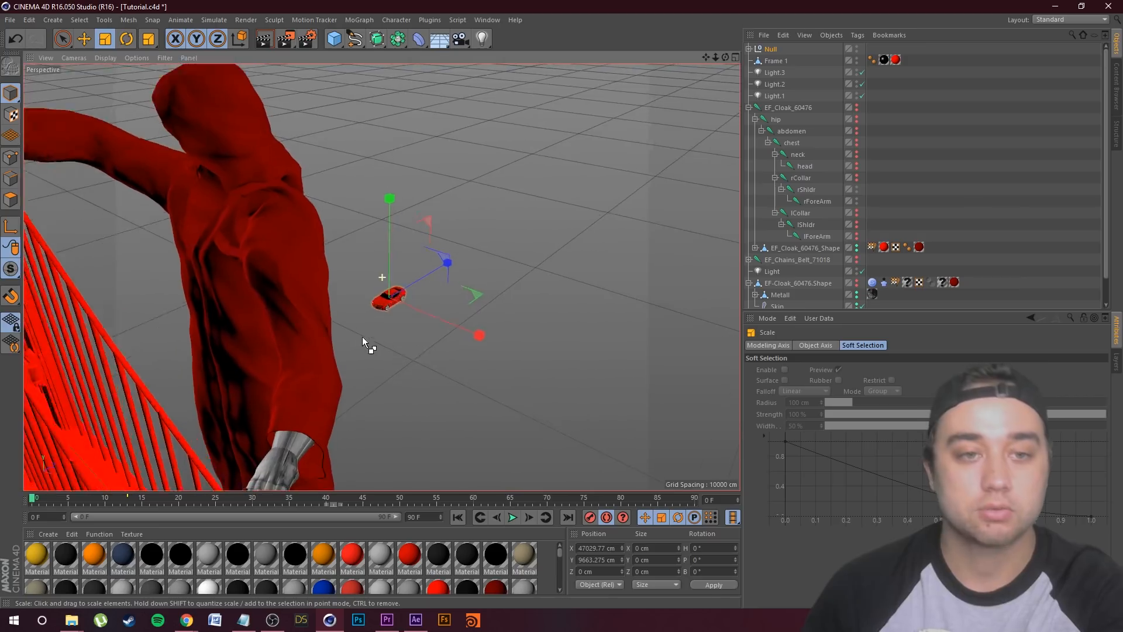
pyautogui.click(464, 420)
pyautogui.moveTo(134, 558); pyautogui.dragTo(393, 368)
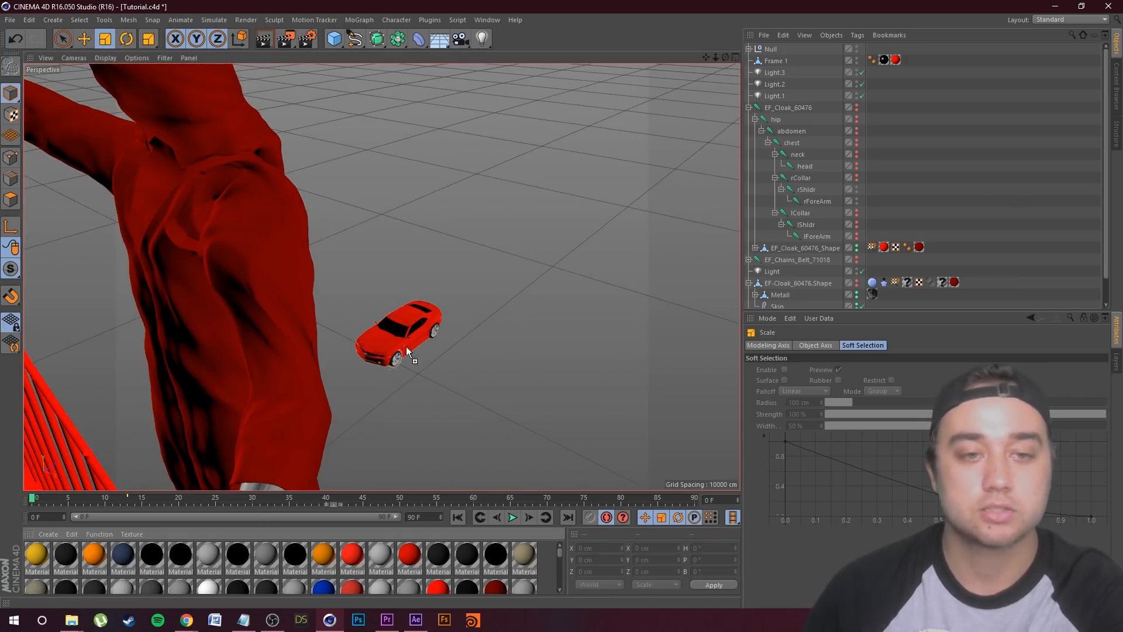
pyautogui.moveTo(408, 319); pyautogui.dragTo(409, 321)
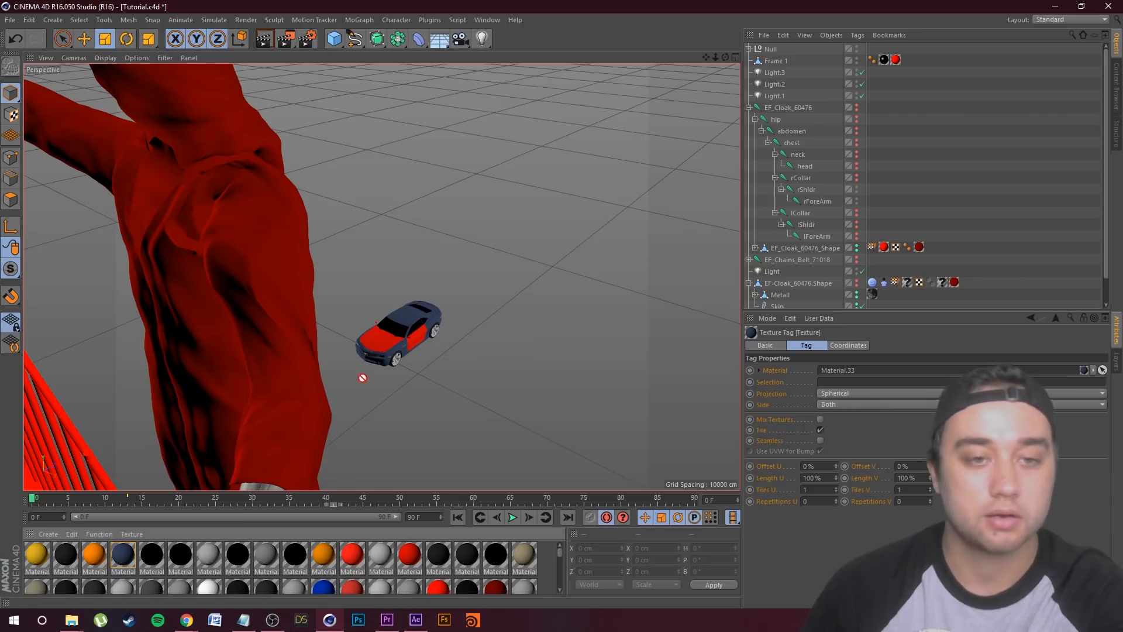
# Rotate the car's Null to a heading of about -89.6° so that it faces along the bridge deck.
pyautogui.click(125, 39)
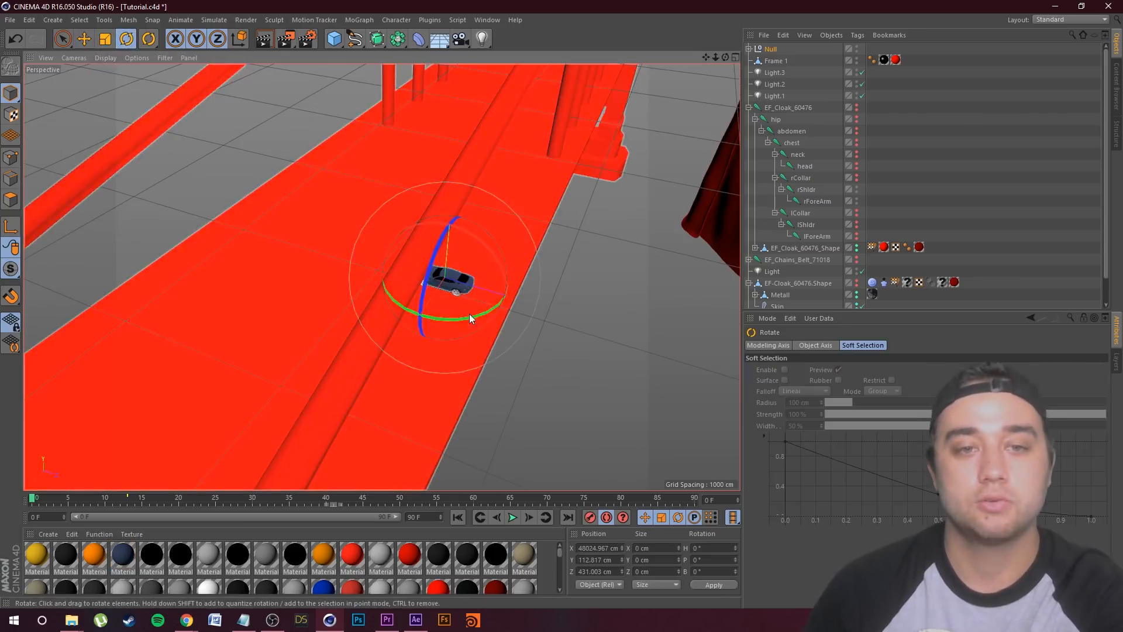
pyautogui.moveTo(469, 314); pyautogui.dragTo(356, 316)
pyautogui.hotkey('ctrl', 'z')
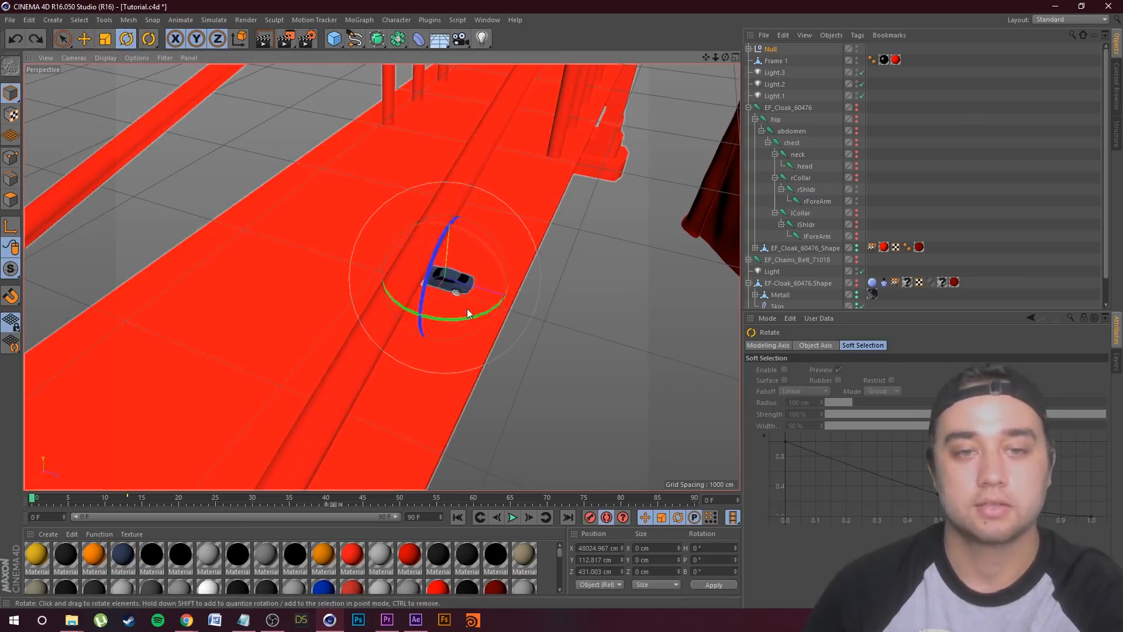
pyautogui.moveTo(474, 318); pyautogui.dragTo(302, 310)
# Move the car onto the bridge deck at about X 50516, Y -162, Z -212 cm and adjust its heading to about -94.2°.
pyautogui.keyDown('alt'); pyautogui.moveTo(269, 307); pyautogui.dragTo(350, 219); pyautogui.keyUp('alt')
pyautogui.click(85, 40)
pyautogui.moveTo(448, 258); pyautogui.dragTo(392, 296)
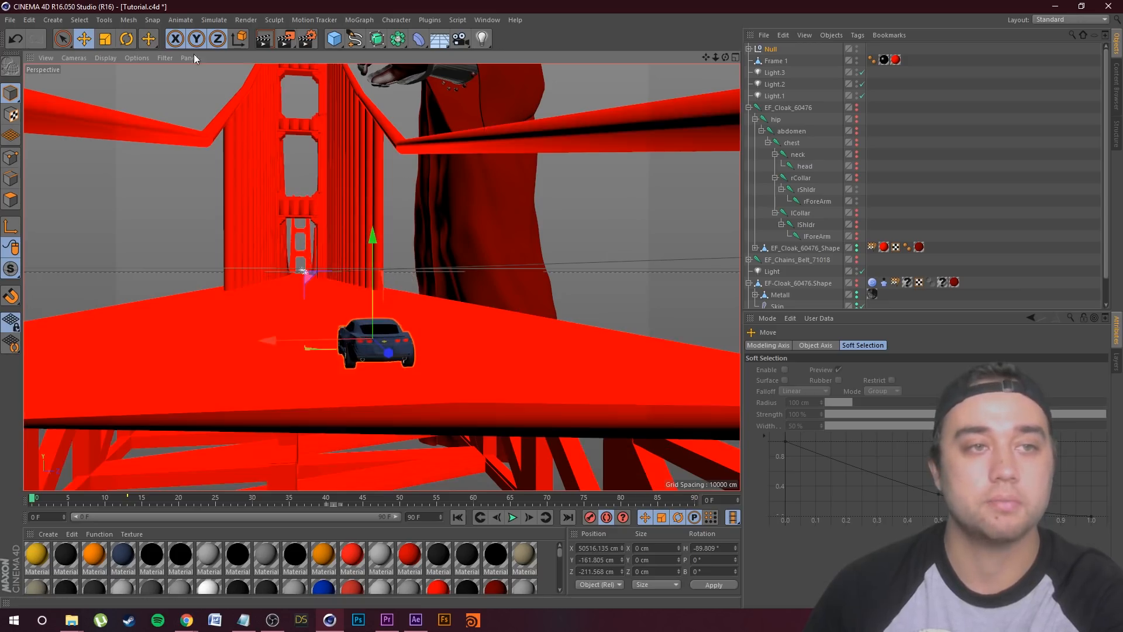
pyautogui.click(126, 39)
pyautogui.moveTo(405, 345); pyautogui.dragTo(398, 350)
pyautogui.press('e')
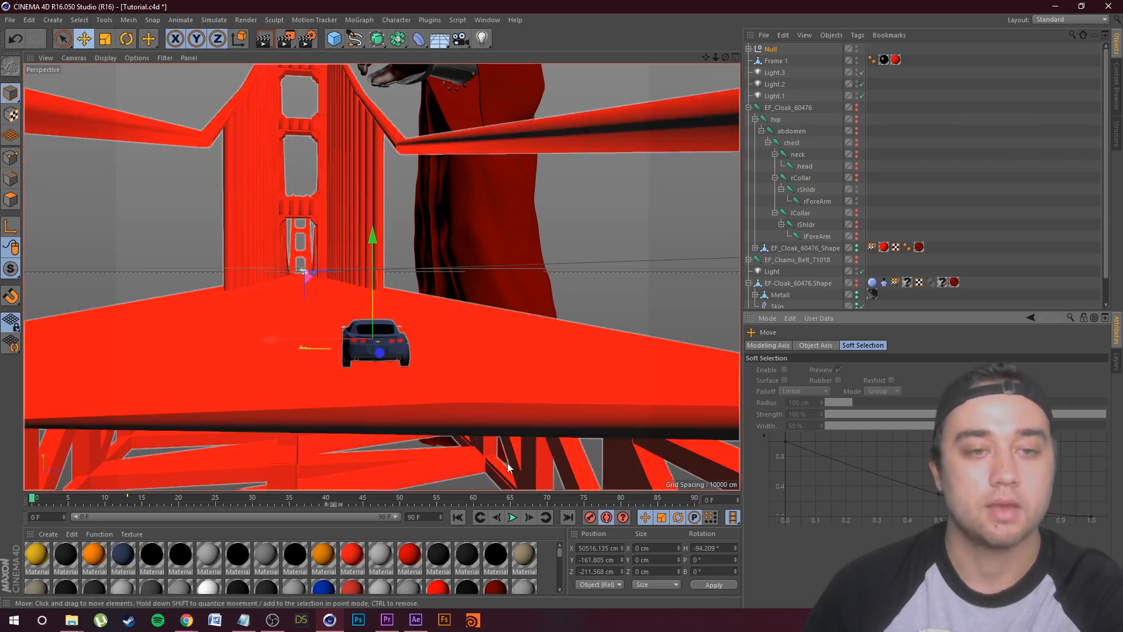
# Reposition the car's Null across the bridge deck to about X 50554, Y -168, Z 40 cm.
pyautogui.click(799, 107)
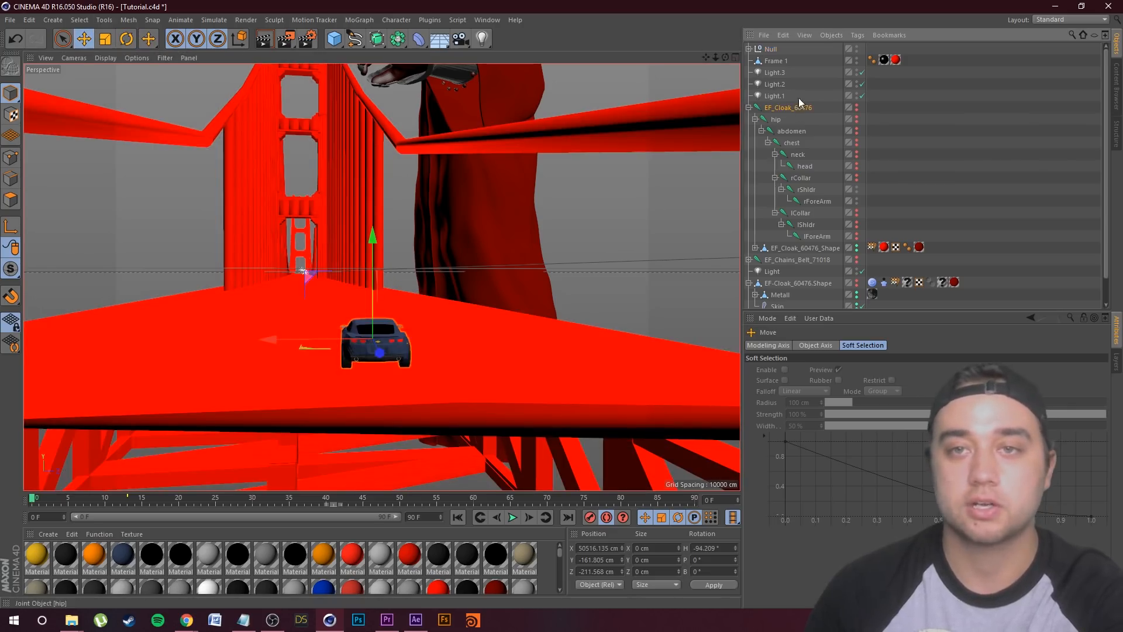
pyautogui.click(771, 50)
pyautogui.moveTo(407, 358); pyautogui.dragTo(588, 291)
pyautogui.click(589, 288)
pyautogui.keyDown('alt'); pyautogui.moveTo(634, 324); pyautogui.dragTo(616, 280); pyautogui.keyUp('alt')
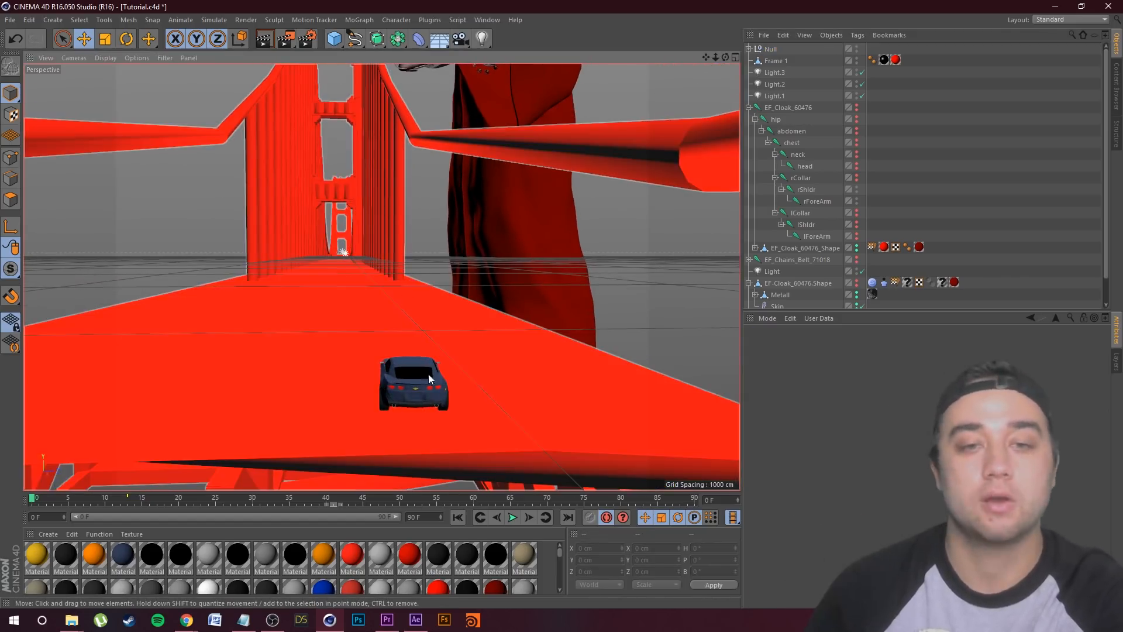
# Animate the car along the bridge by keyframing it at frame 30 at about X 45851, Z 17 cm with heading -87°, and return to frame 0.
pyautogui.click(771, 49)
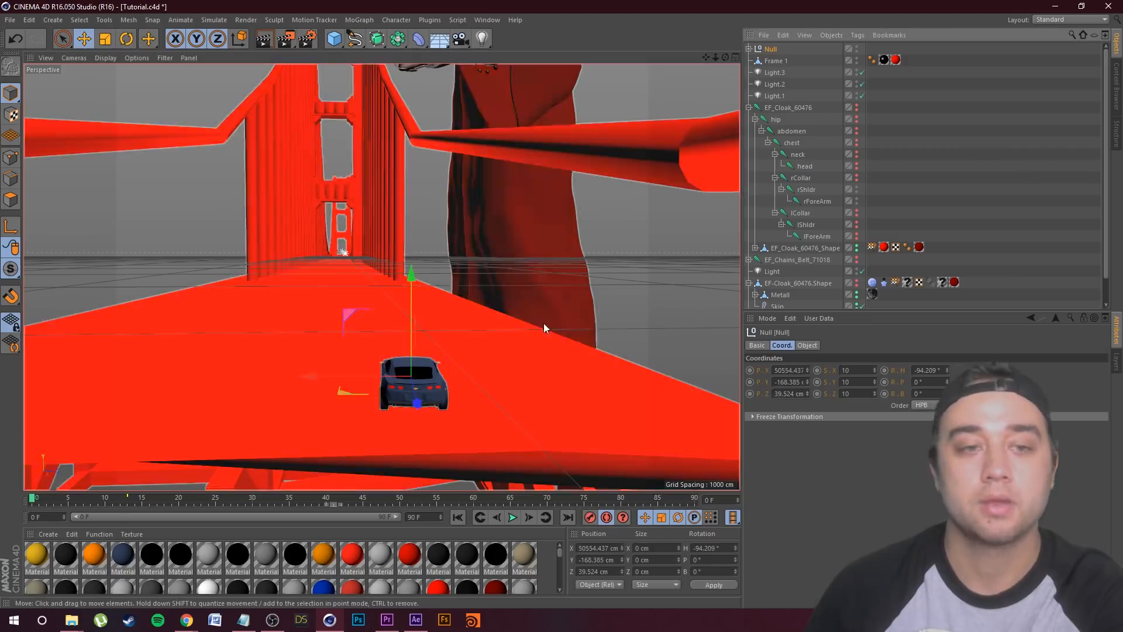
pyautogui.moveTo(103, 509); pyautogui.dragTo(255, 505)
pyautogui.moveTo(418, 405); pyautogui.dragTo(358, 287)
pyautogui.press('r')
pyautogui.moveTo(262, 505); pyautogui.dragTo(15, 510)
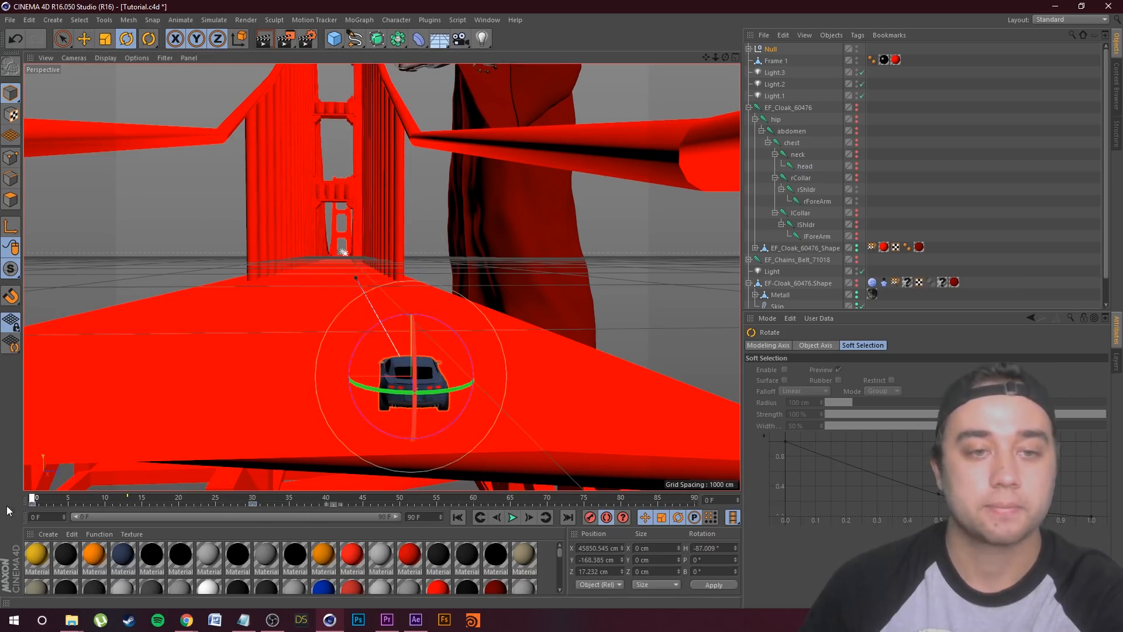
# Play back the car's drive along the bridge, return to frame 0 and view the whole bridge with the reaper.
pyautogui.click(512, 517)
pyautogui.moveTo(129, 501); pyautogui.dragTo(32, 506)
pyautogui.click(121, 227)
pyautogui.keyDown('alt'); pyautogui.moveTo(128, 240); pyautogui.dragTo(631, 170); pyautogui.keyUp('alt')
pyautogui.scroll(-10, 346, 280)
pyautogui.keyDown('alt'); pyautogui.moveTo(628, 141); pyautogui.dragTo(534, 200); pyautogui.keyUp('alt')
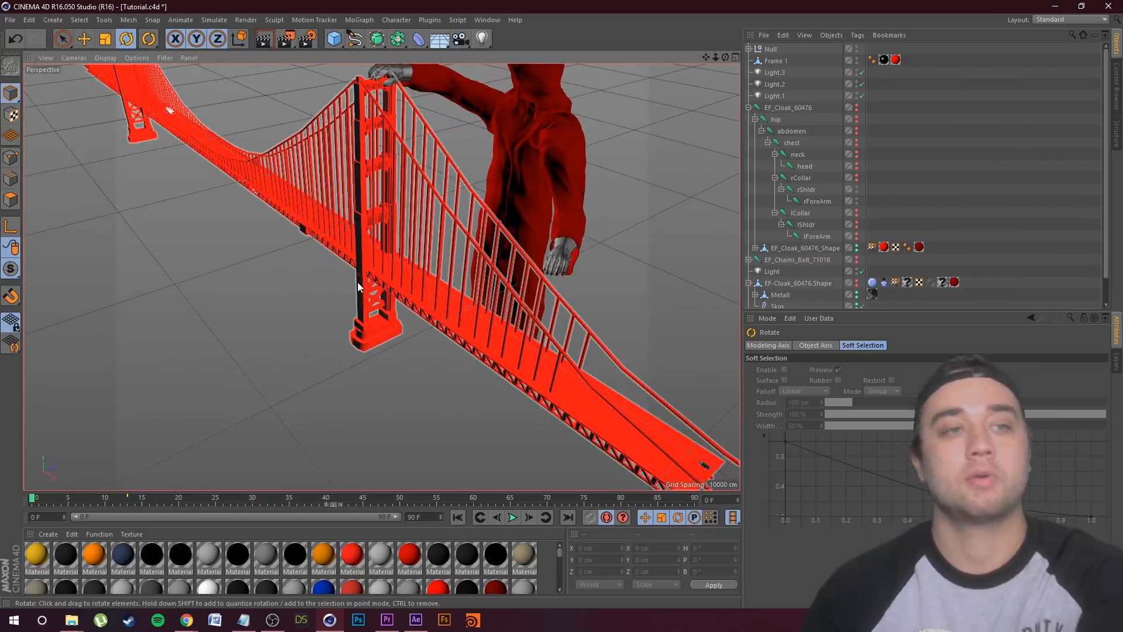
# Open the render settings and set the output to the 1280 x 1024 screen preset with the frame range All Frames.
pyautogui.click(308, 40)
pyautogui.moveTo(143, 18); pyautogui.dragTo(220, 103)
pyautogui.click(186, 127)
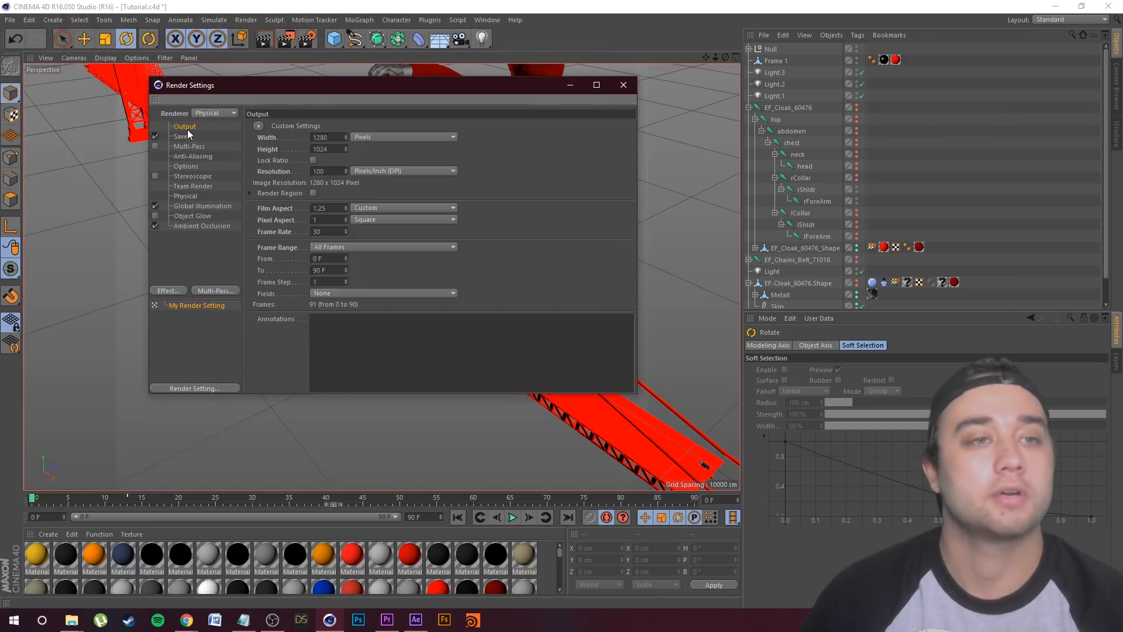
pyautogui.click(258, 126)
pyautogui.moveTo(270, 141)
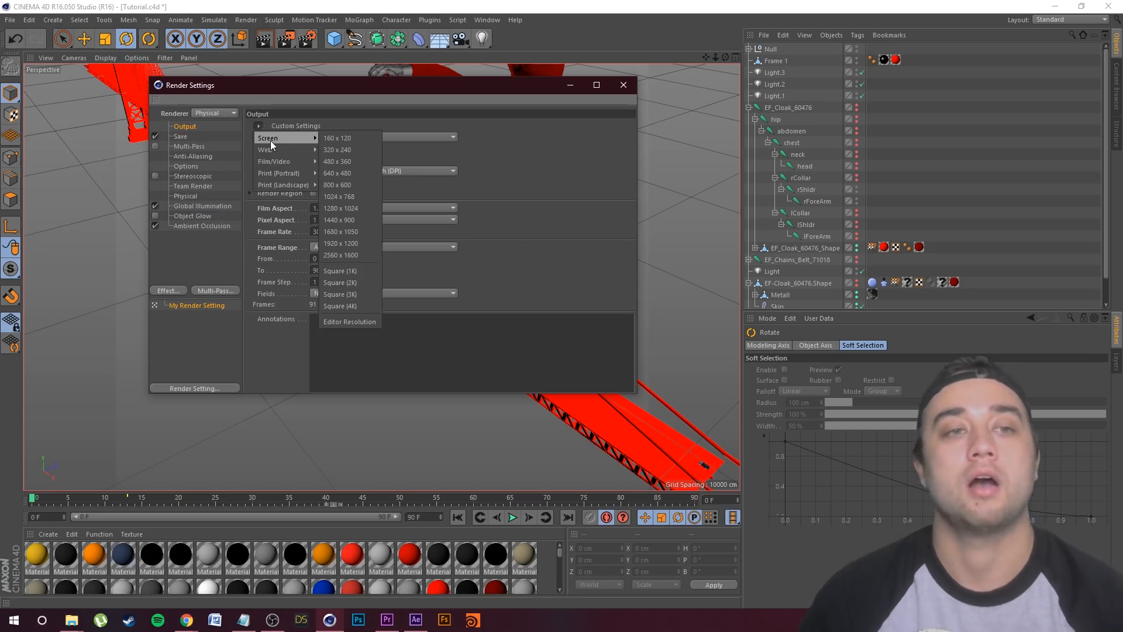
pyautogui.click(367, 209)
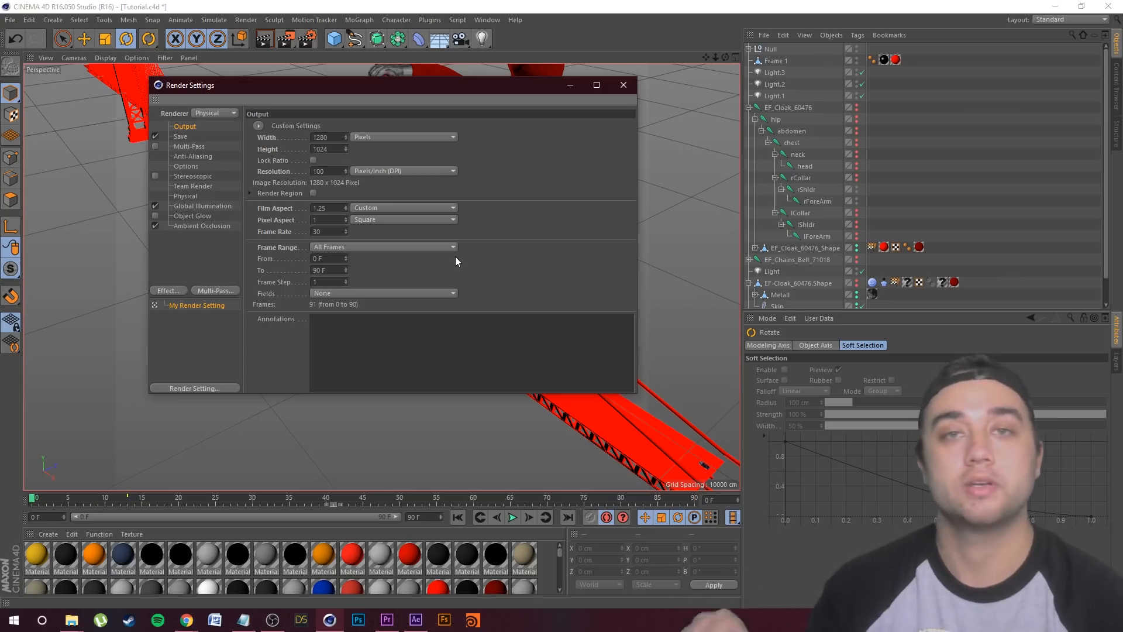
pyautogui.click(424, 251)
pyautogui.click(506, 268)
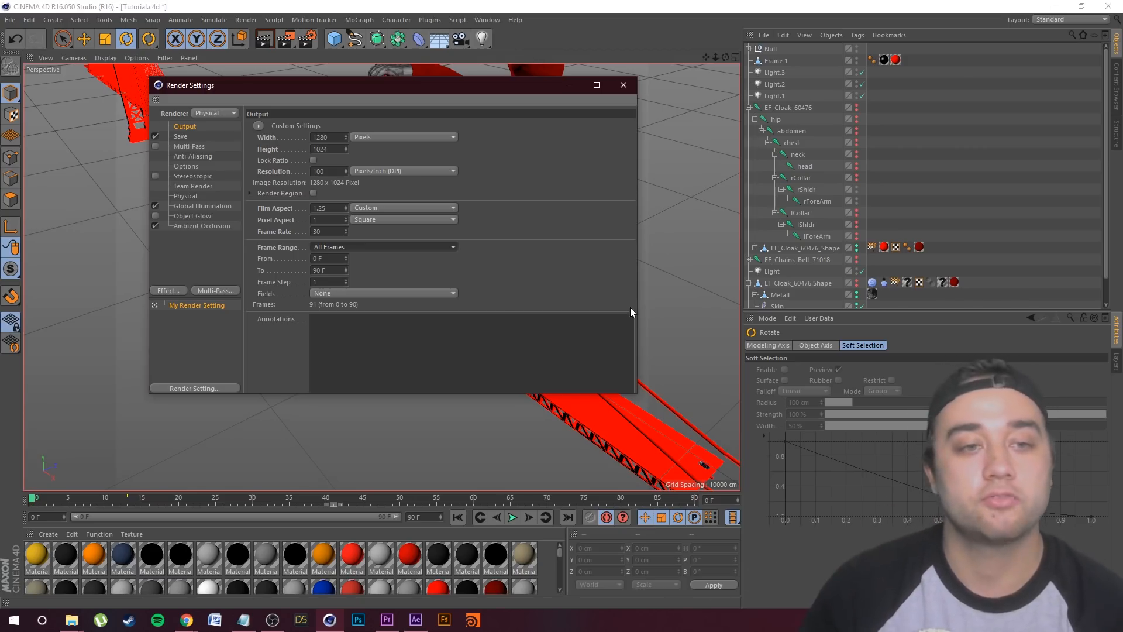
pyautogui.click(186, 136)
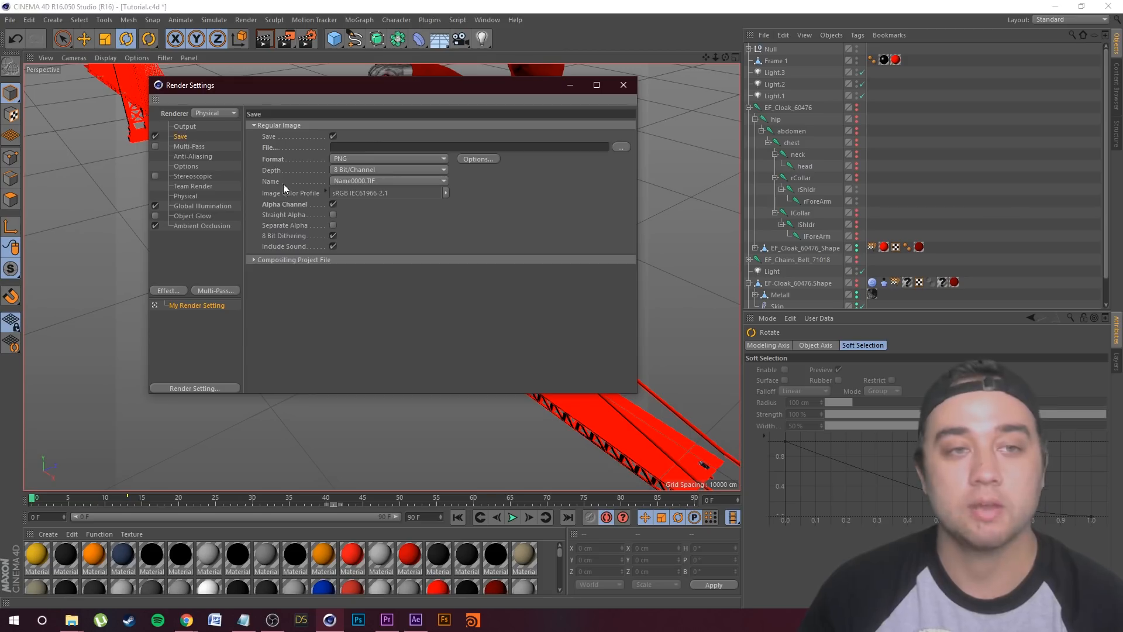
pyautogui.click(370, 159)
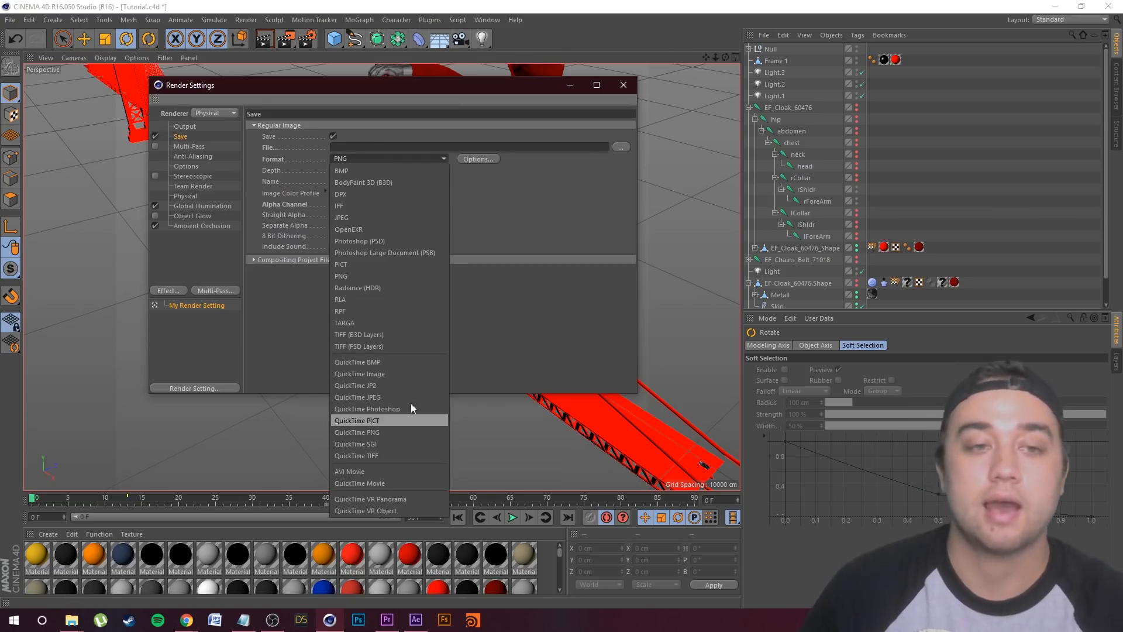
pyautogui.click(376, 466)
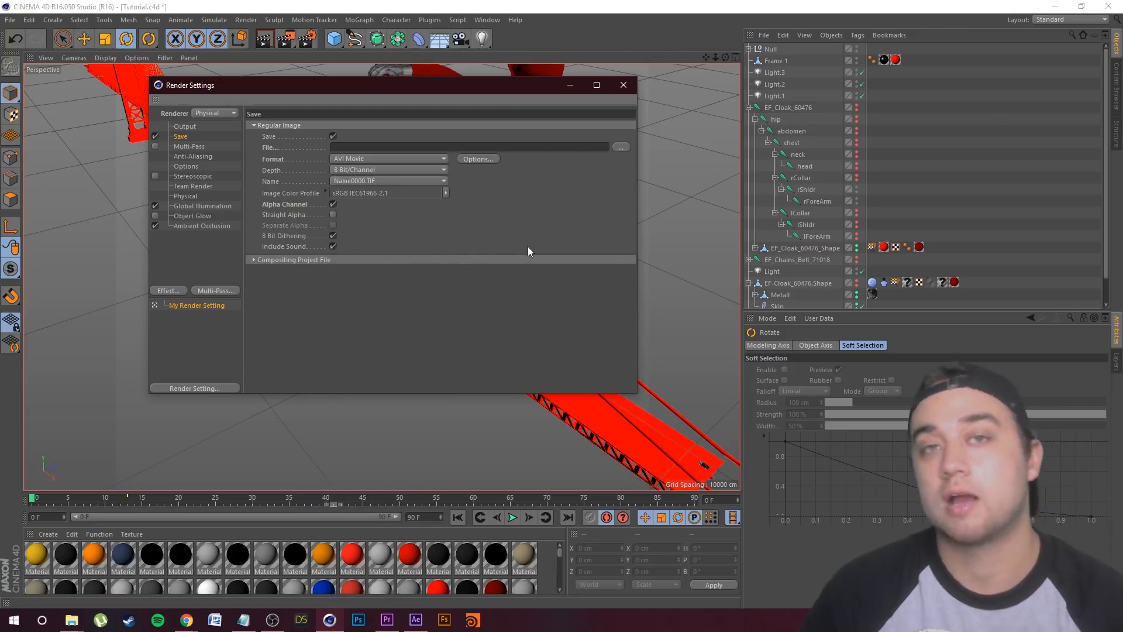
pyautogui.click(620, 148)
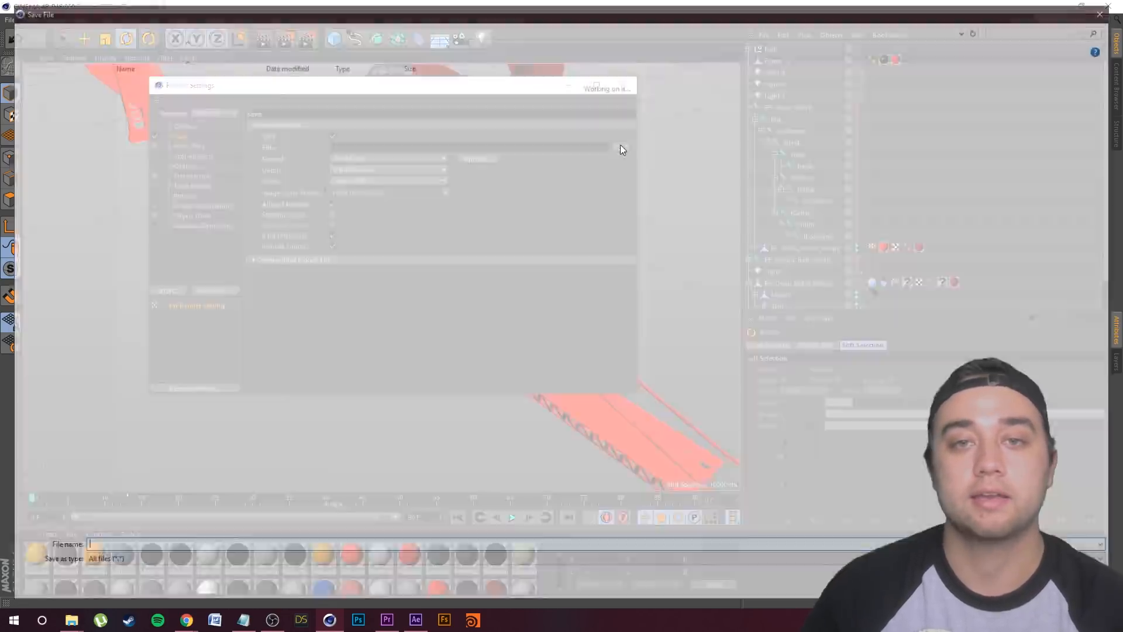
pyautogui.write('453254325243')
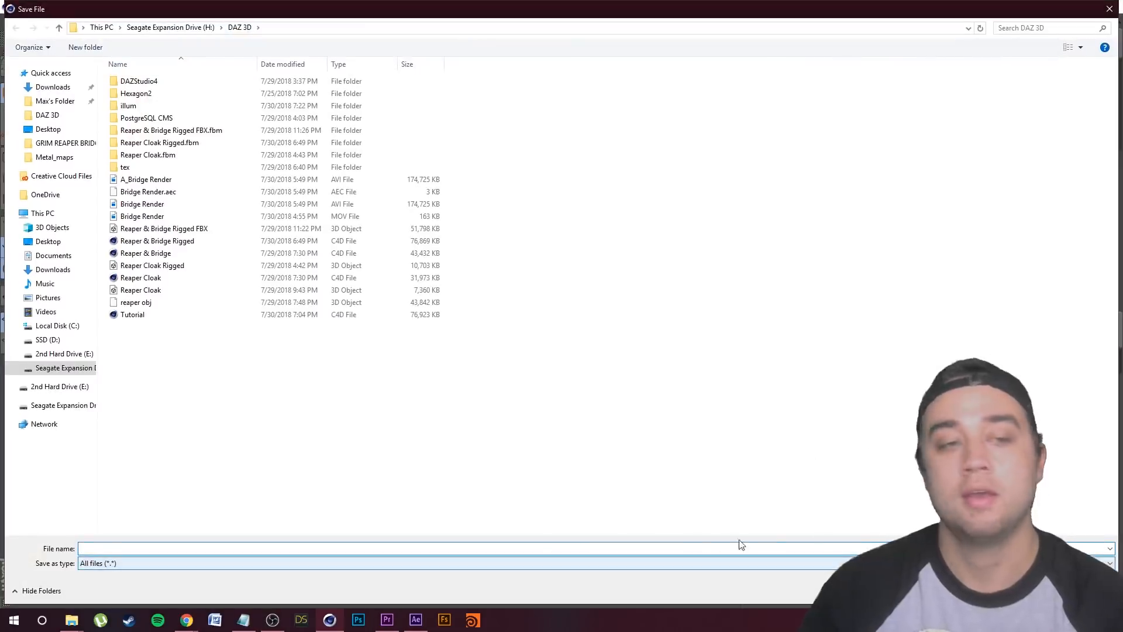
pyautogui.press('Return')
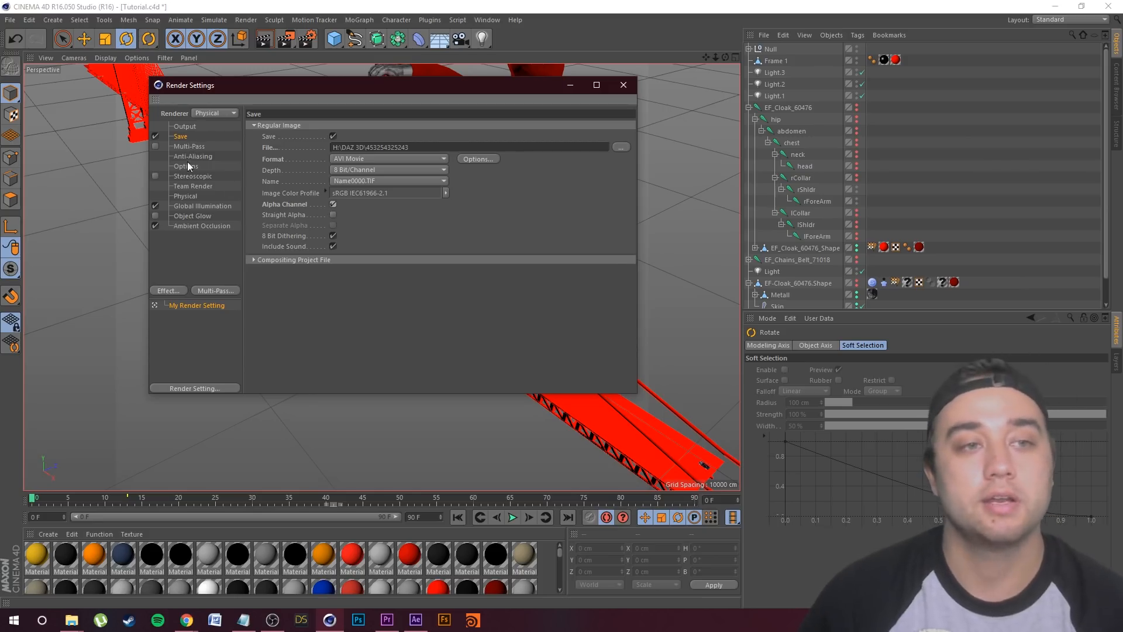
# Review the Global Illumination and Ambient Occlusion settings and the available render effects, and close the render settings.
pyautogui.click(193, 206)
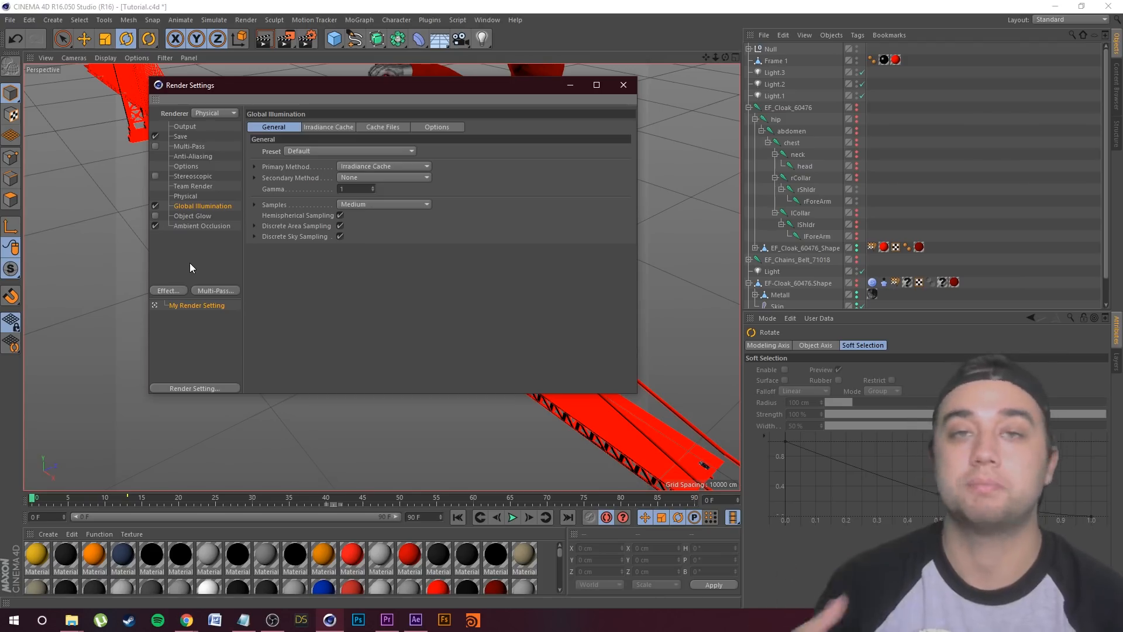
pyautogui.click(166, 291)
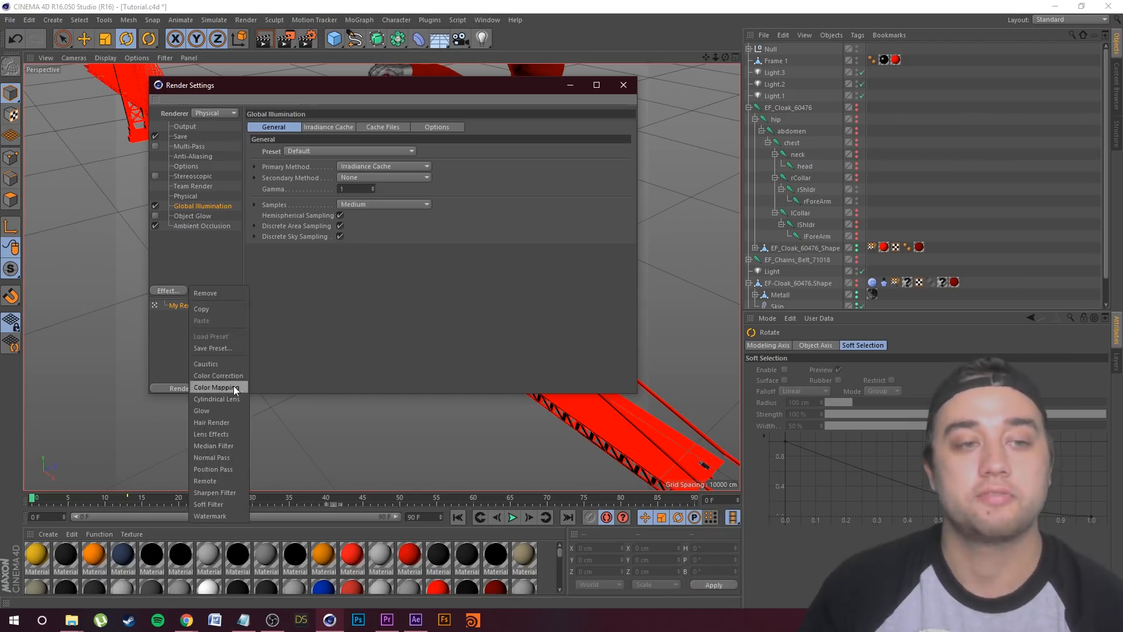
pyautogui.click(175, 220)
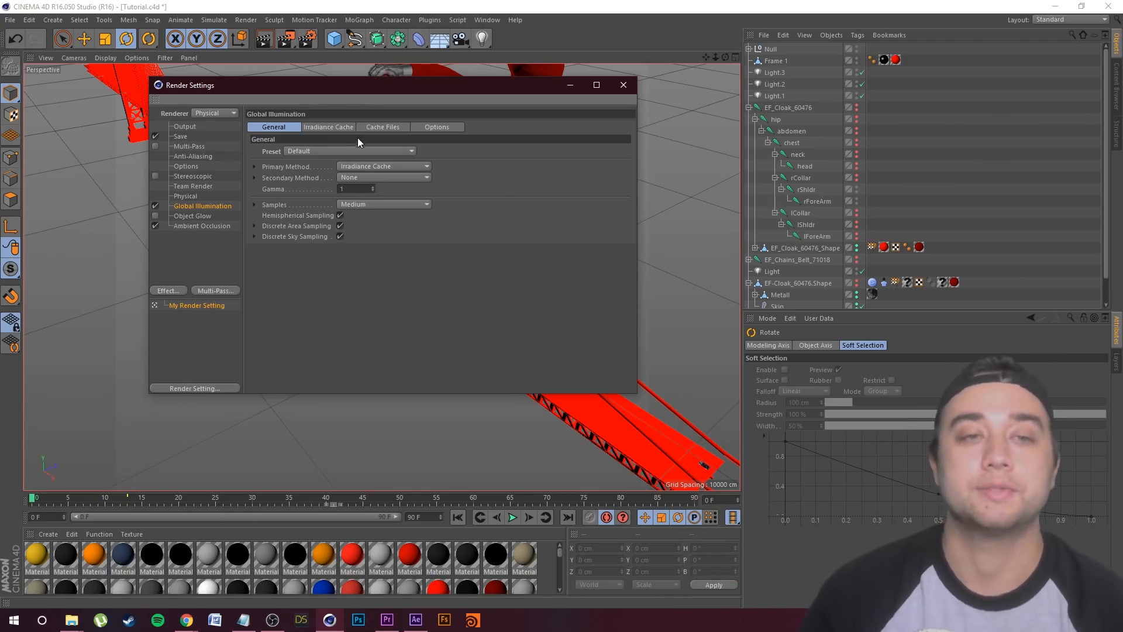
pyautogui.click(339, 127)
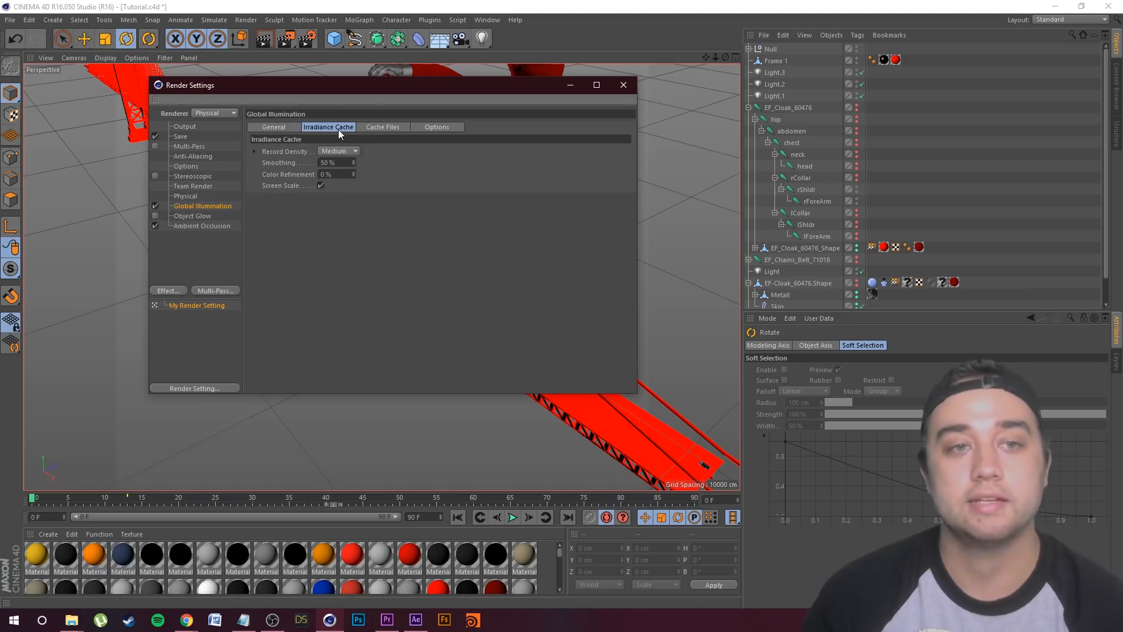
pyautogui.click(348, 199)
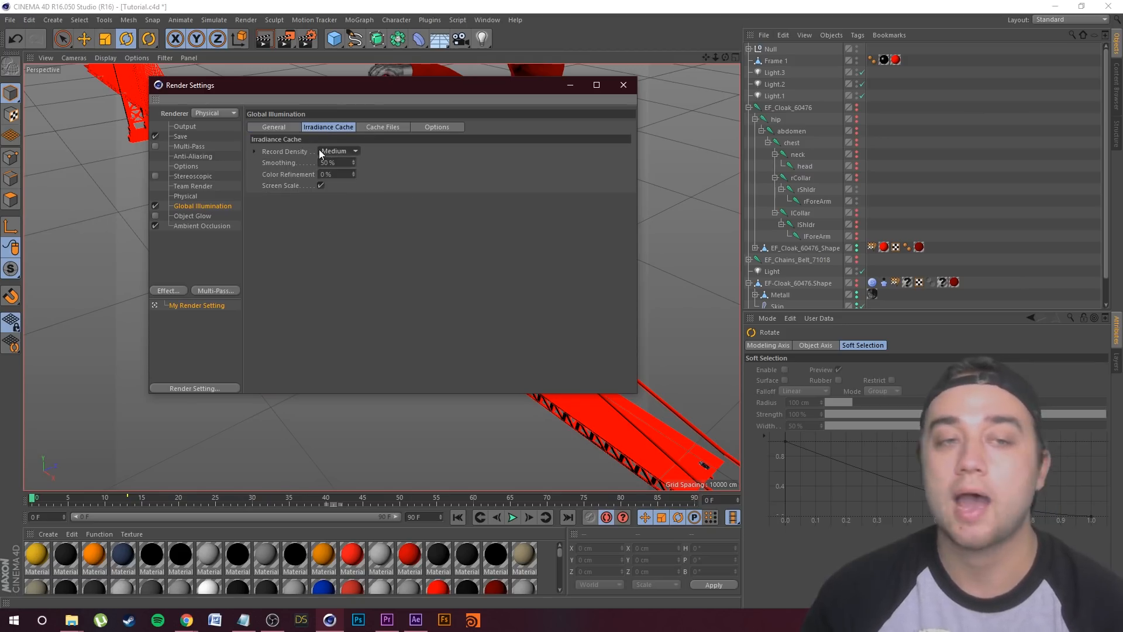
pyautogui.click(275, 126)
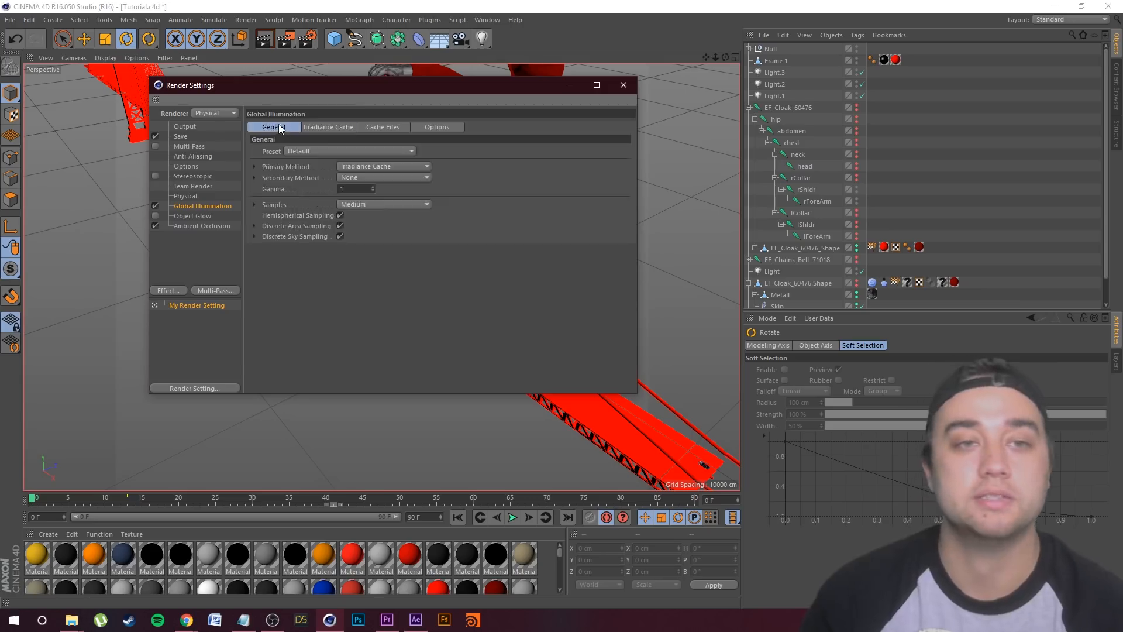
pyautogui.click(193, 226)
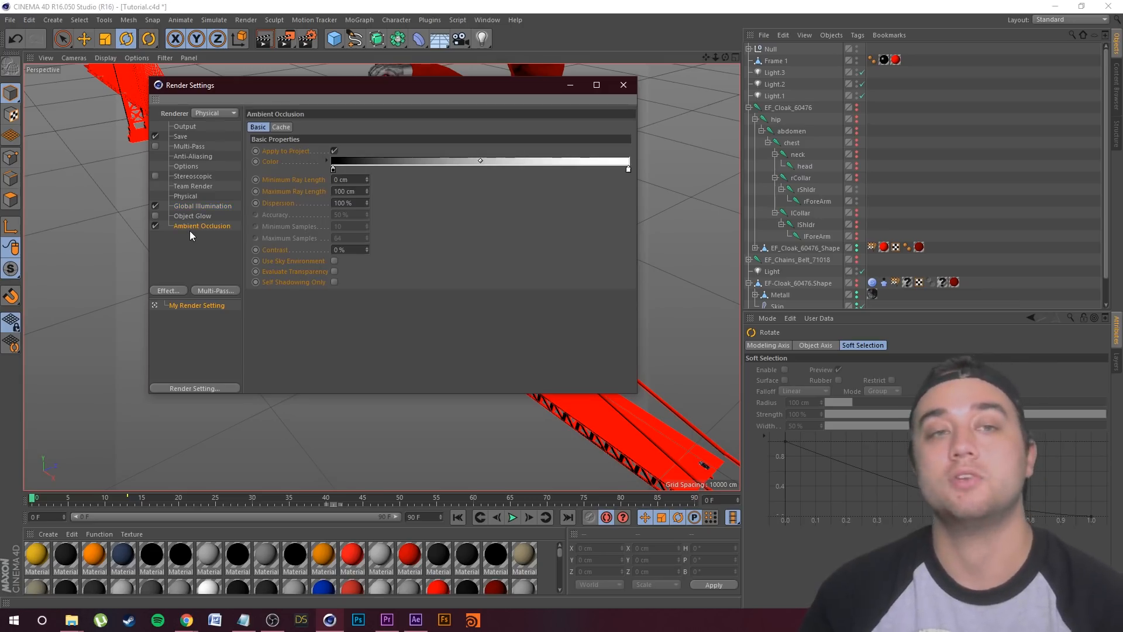
pyautogui.click(169, 291)
pyautogui.click(441, 295)
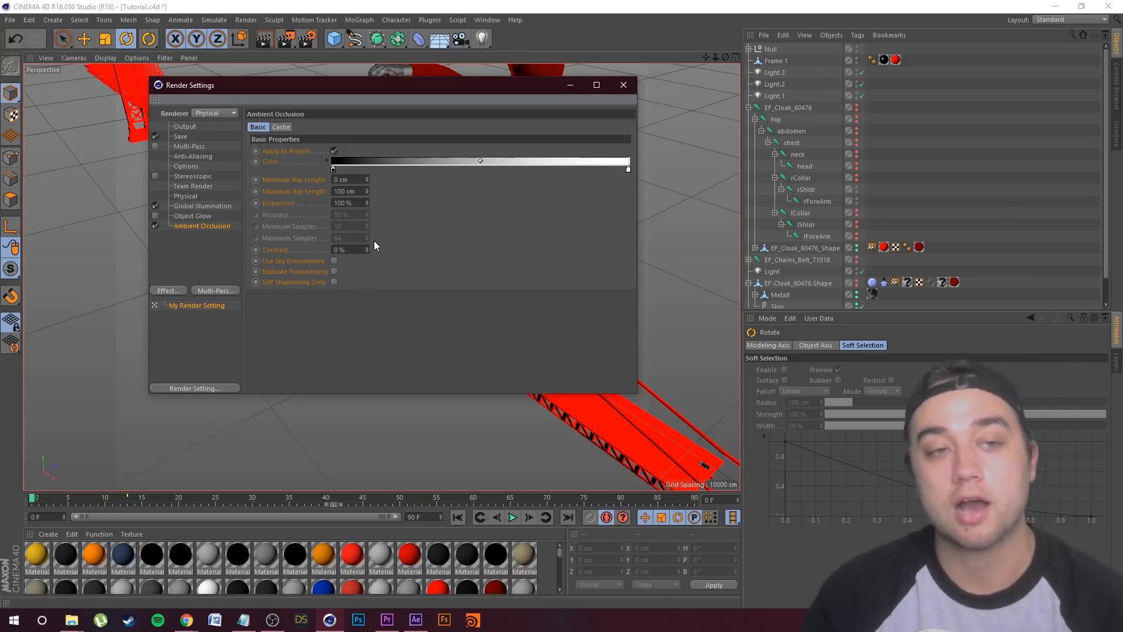
pyautogui.click(624, 85)
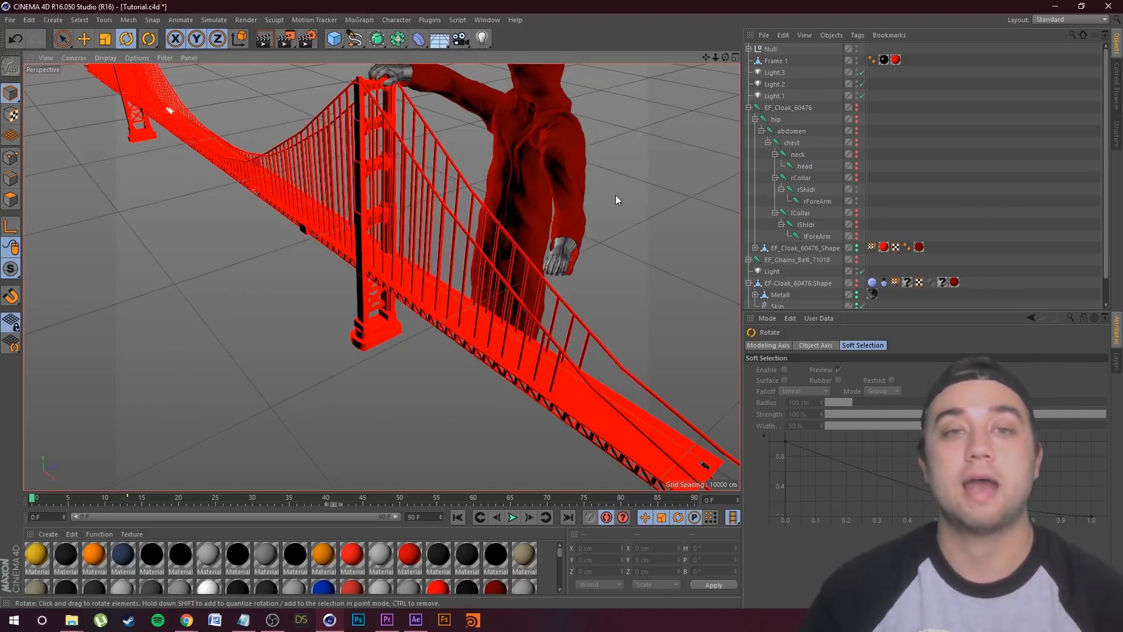
pyautogui.scroll(-3, 623, 126)
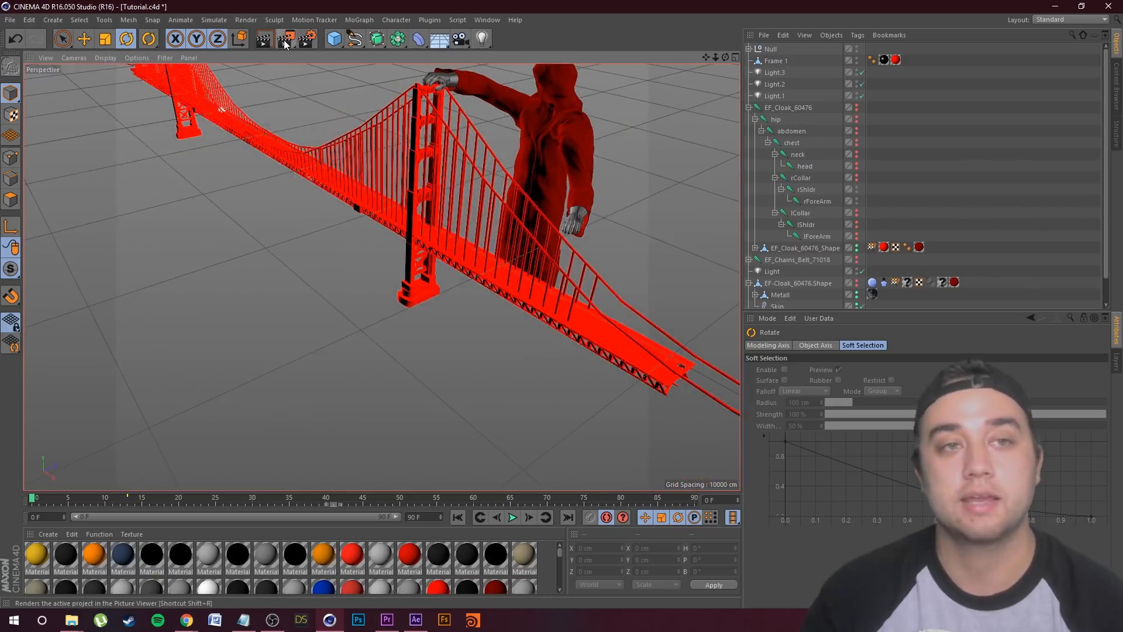
# Start rendering the project to the Picture Viewer, close the viewer and stop the running render.
pyautogui.click(285, 40)
pyautogui.click(269, 182)
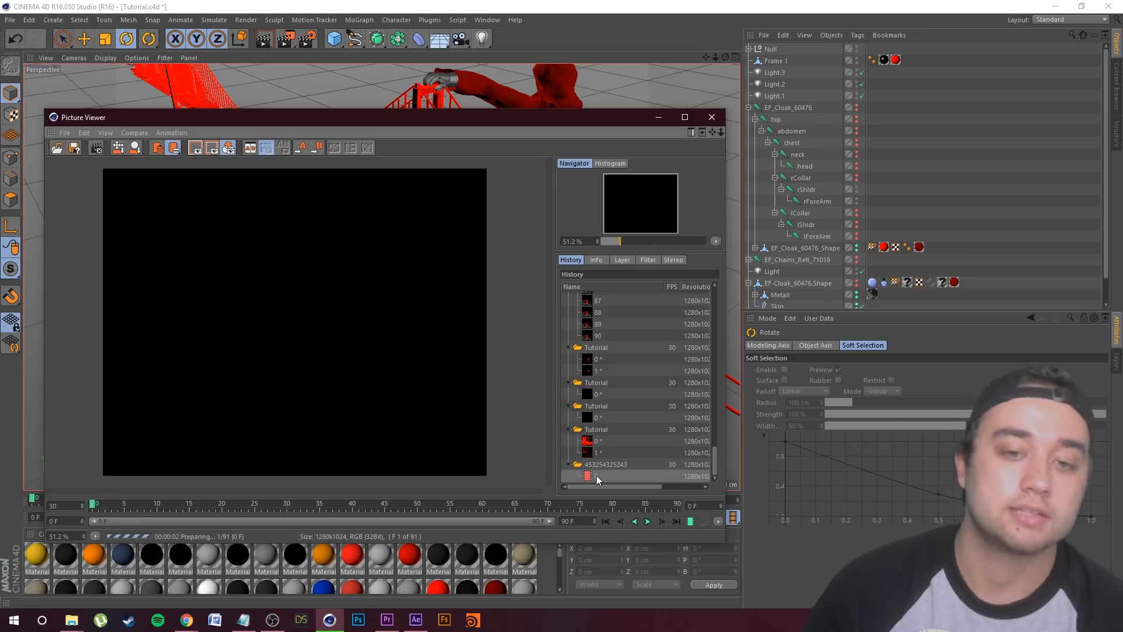
pyautogui.click(712, 117)
pyautogui.click(582, 352)
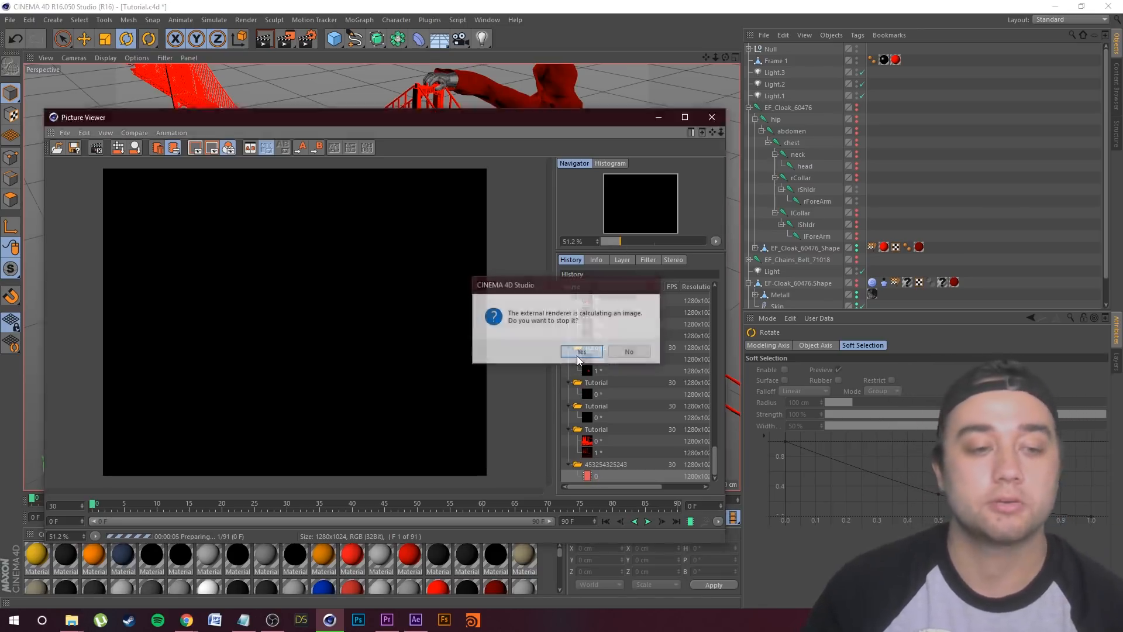
# View the finished bridge render video from the DAZ 3D folder and compare it with the reaper and bridge in the scene.
pyautogui.click(72, 621)
pyautogui.click(175, 588)
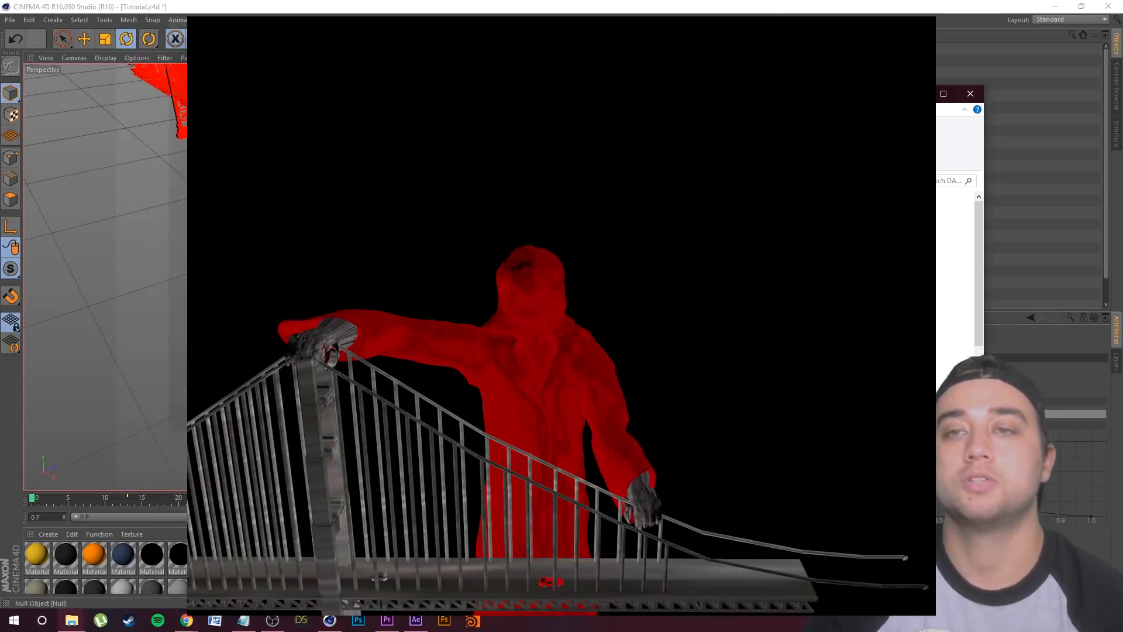
pyautogui.click(916, 93)
pyautogui.keyDown('alt'); pyautogui.moveTo(526, 264); pyautogui.dragTo(574, 263); pyautogui.keyUp('alt')
pyautogui.keyDown('alt'); pyautogui.moveTo(382, 277); pyautogui.dragTo(421, 273); pyautogui.keyUp('alt')
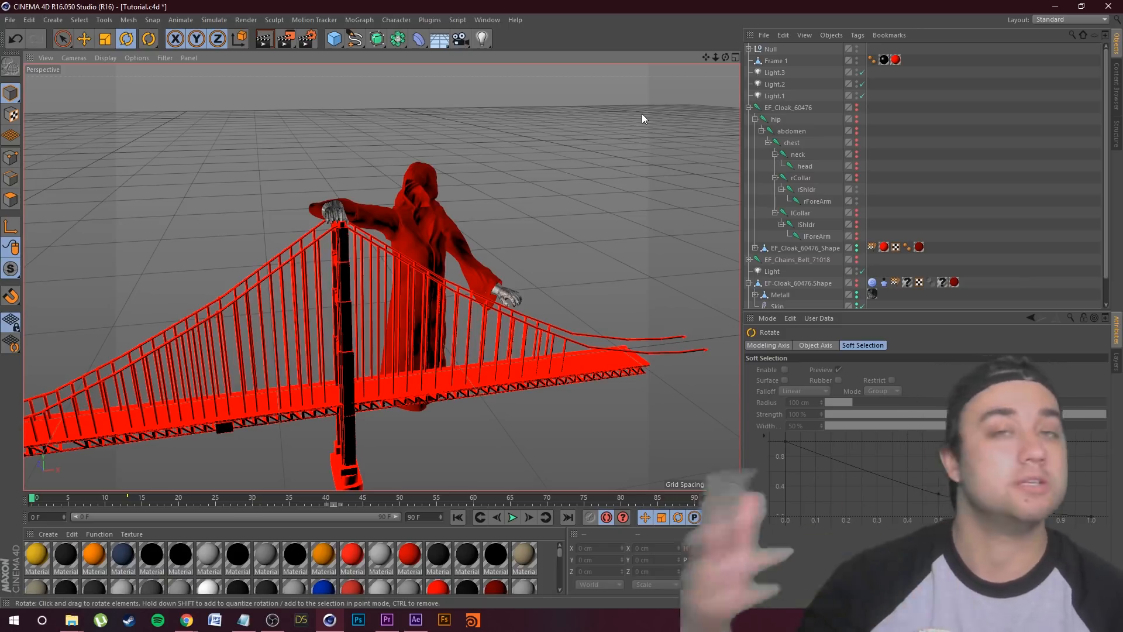
# Switch to After Effects, create a composition from the DAZ 3D folder's Bridge Render AVI and scrub through the footage.
pyautogui.click(416, 620)
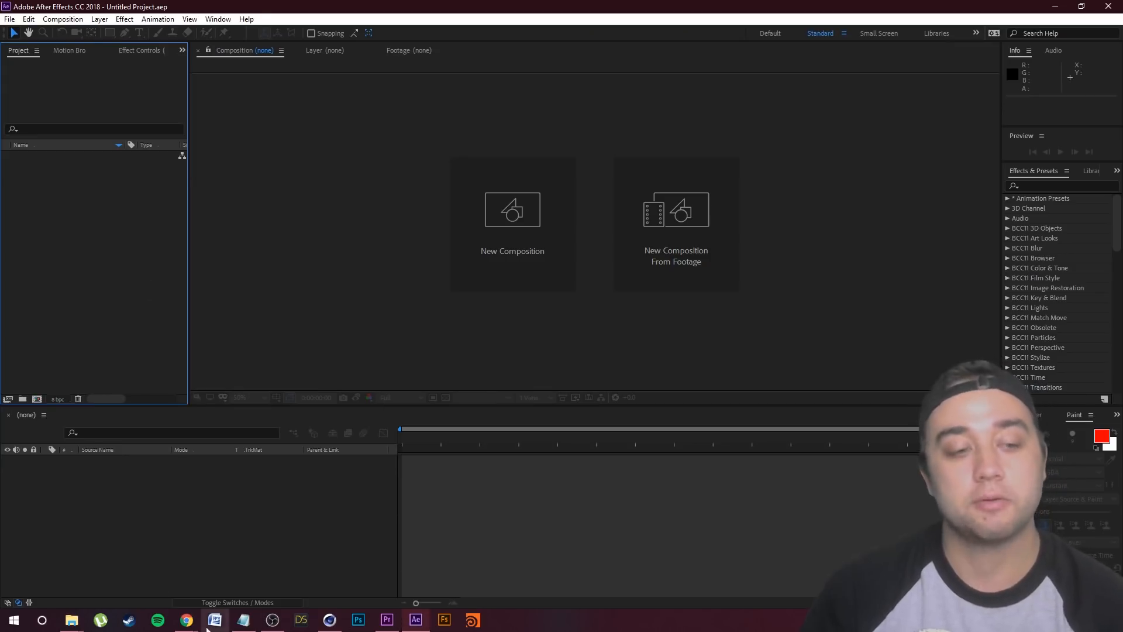
pyautogui.click(82, 624)
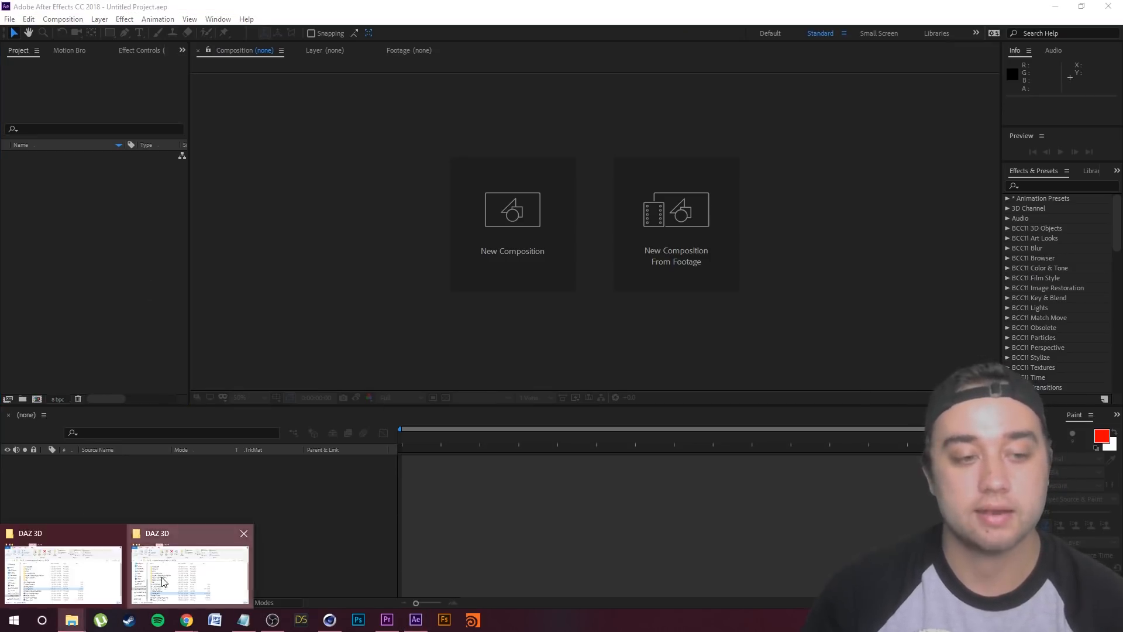
pyautogui.click(190, 573)
pyautogui.moveTo(467, 367); pyautogui.dragTo(164, 484)
pyautogui.moveTo(450, 462); pyautogui.dragTo(546, 441)
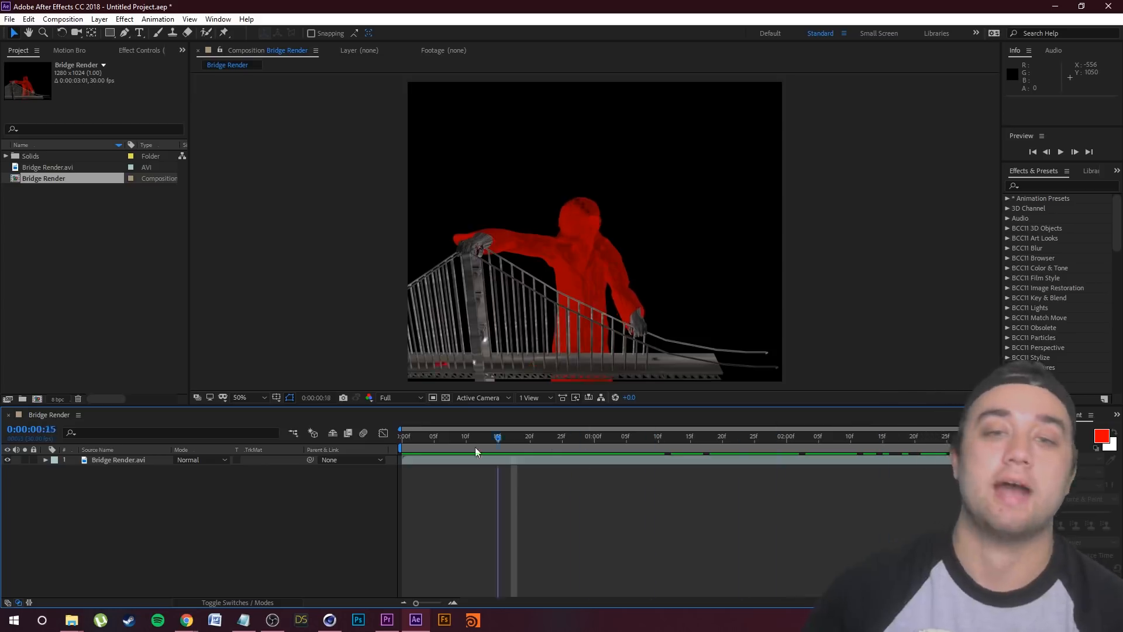
pyautogui.moveTo(475, 452); pyautogui.dragTo(579, 476)
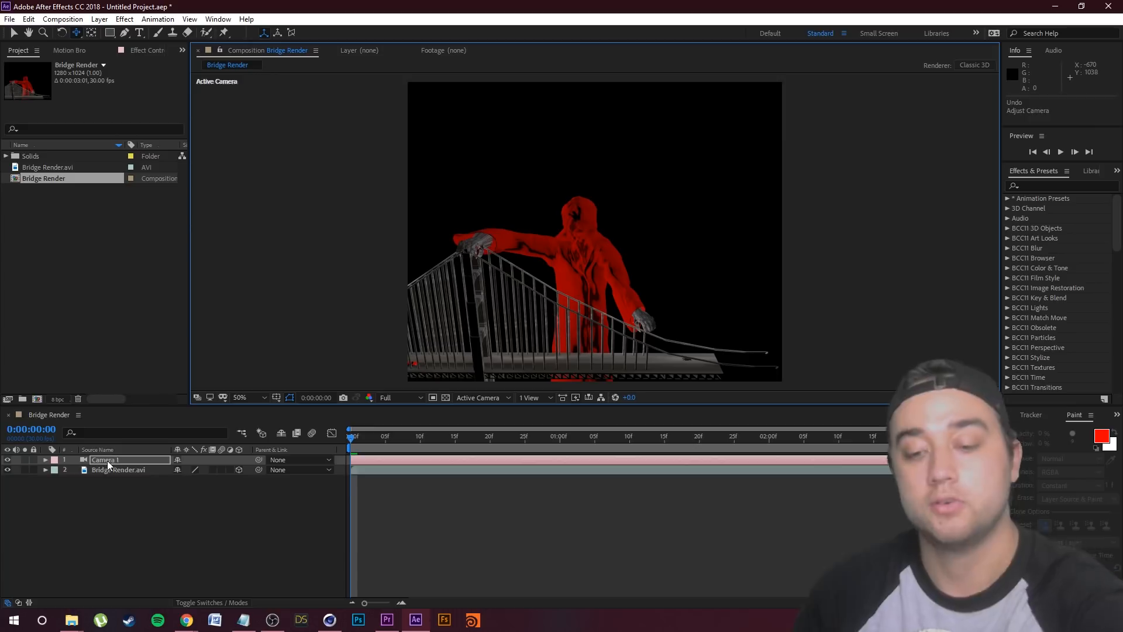
# Clear the camera and video layers from the Bridge Render composition and import the Reaper & Bridge Rigged C4D file from the DAZ 3D folder.
pyautogui.click(114, 460)
pyautogui.press('Delete')
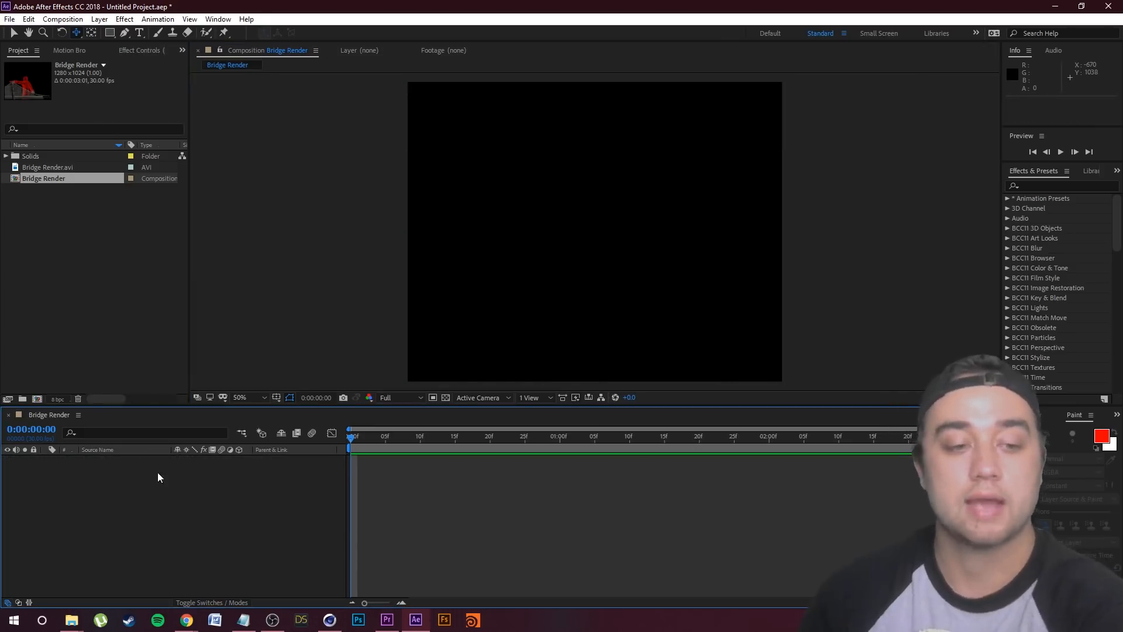
pyautogui.moveTo(72, 620)
pyautogui.click(176, 576)
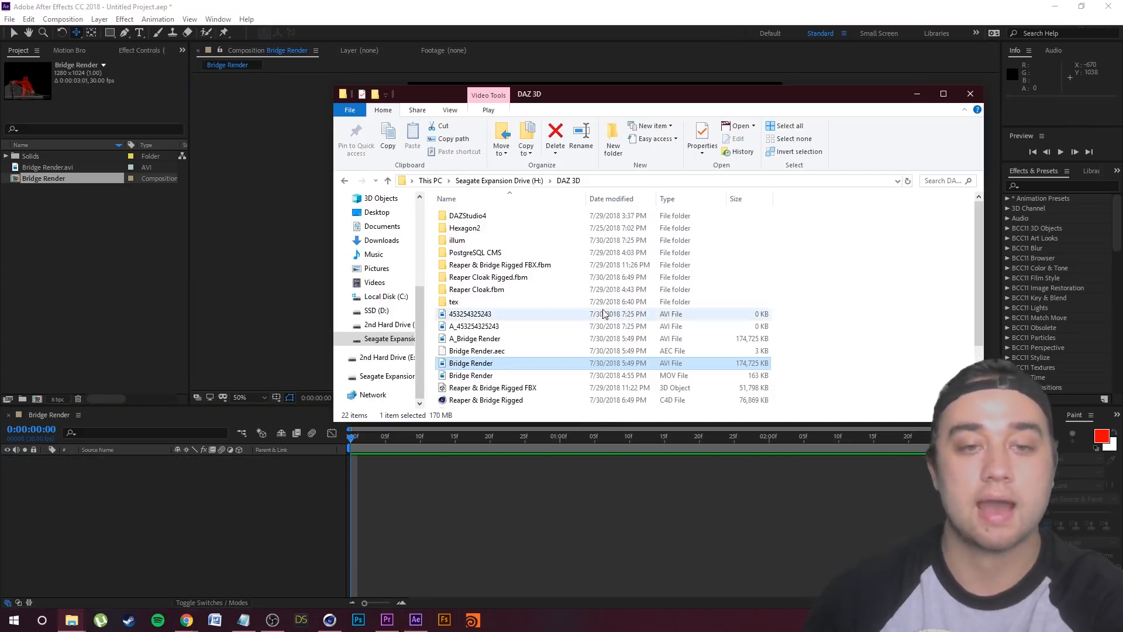
pyautogui.scroll(-1, 596, 374)
pyautogui.click(527, 364)
pyautogui.moveTo(280, 263); pyautogui.dragTo(108, 222)
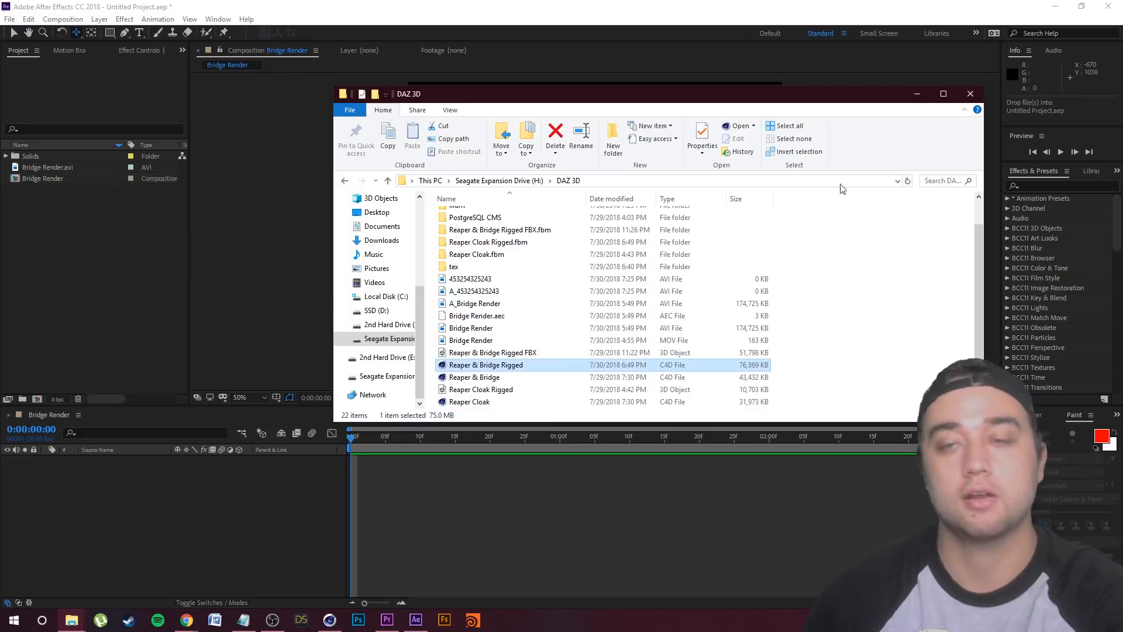
pyautogui.click(922, 95)
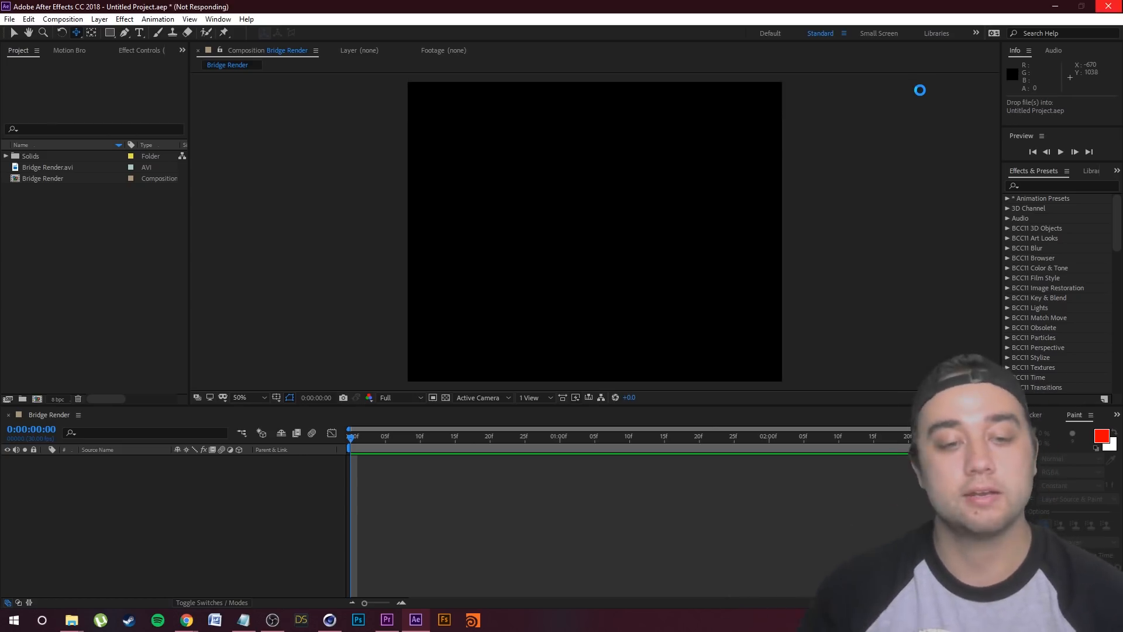
# Add Reaper & Bridge Rigged.c4d to the Bridge Render composition as a layer and scrub through its animation.
pyautogui.moveTo(87, 168); pyautogui.dragTo(105, 508)
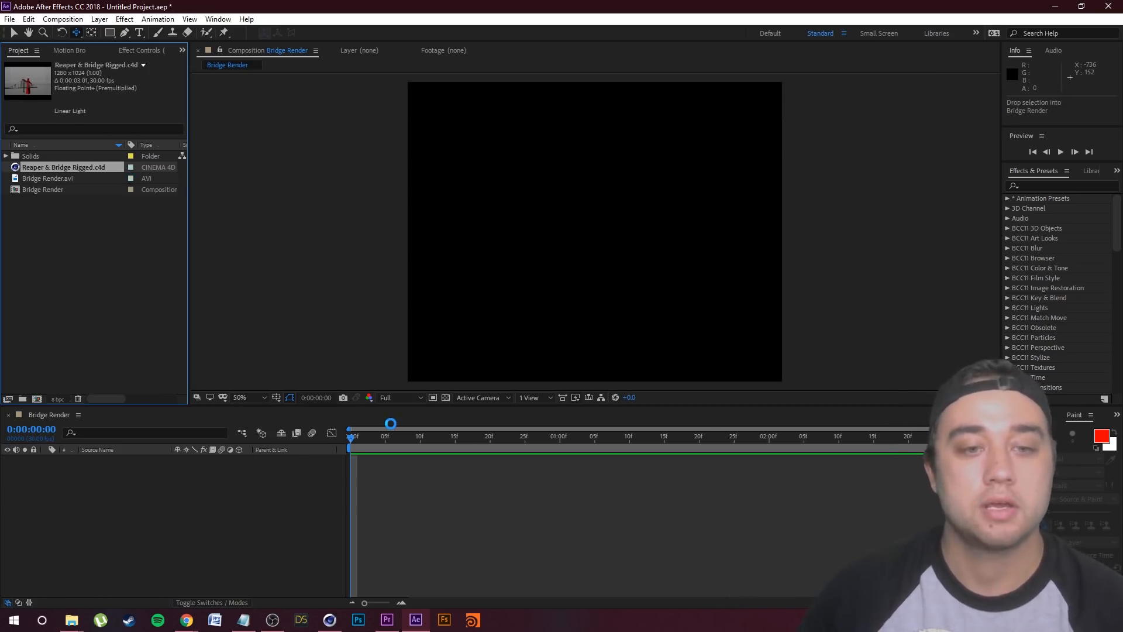
pyautogui.moveTo(353, 443); pyautogui.dragTo(490, 448)
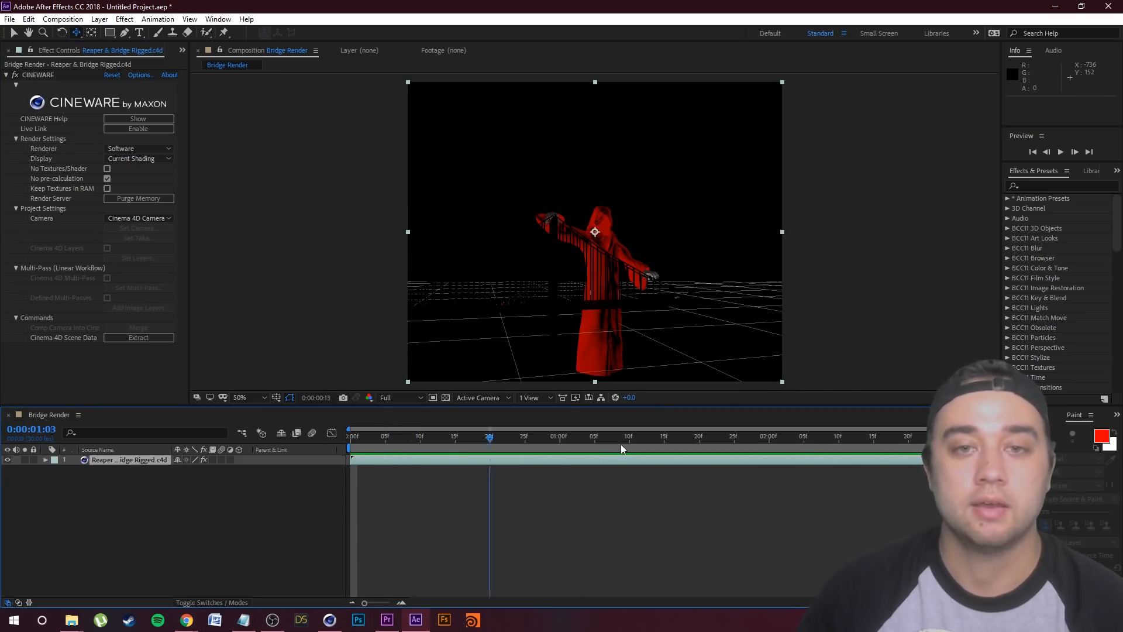
pyautogui.click(621, 449)
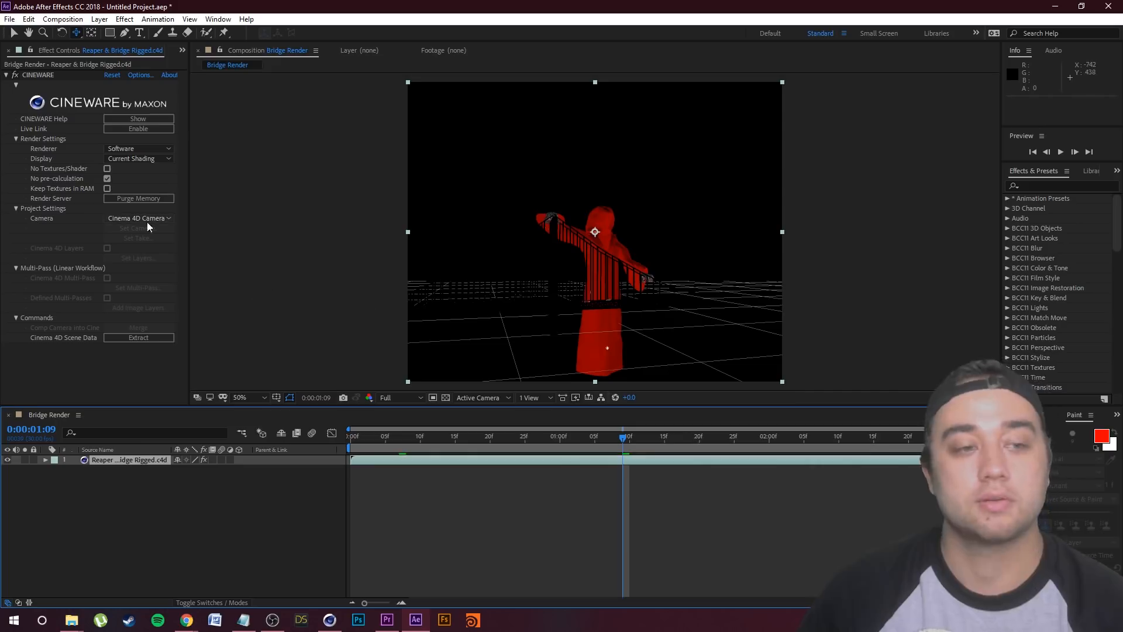
# Add a two-node camera named Camera 1 with a 75 mm focal length to the composition.
pyautogui.rightClick(142, 508)
pyautogui.moveTo(201, 377)
pyautogui.click(323, 434)
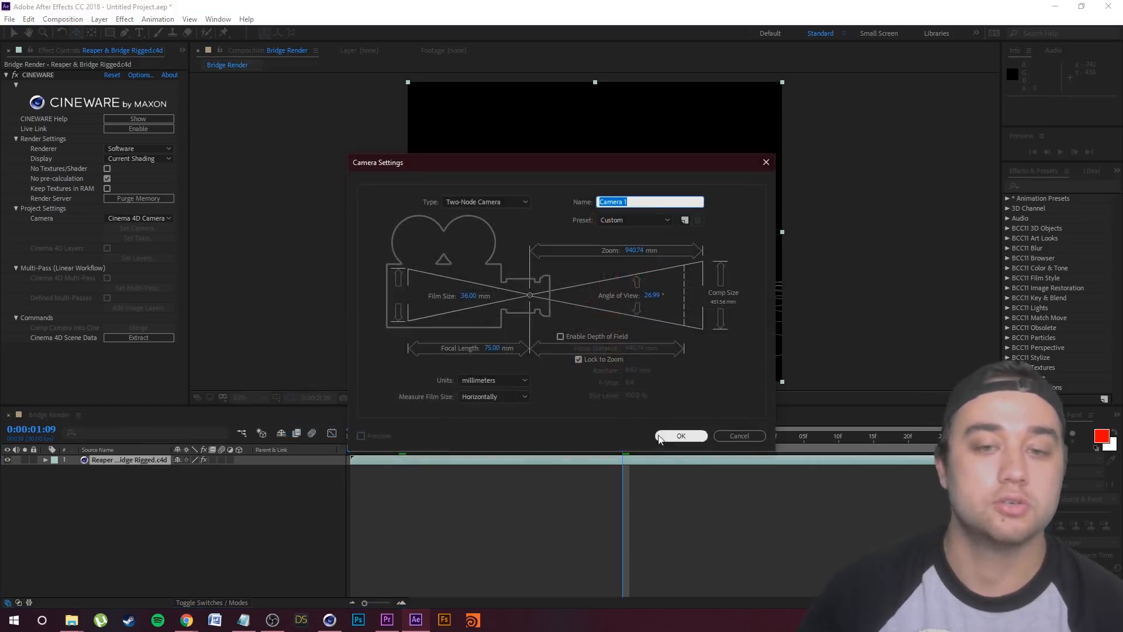
pyautogui.click(677, 434)
# Set the Cineware camera of the Reaper & Bridge Rigged layer to Comp Camera and reposition Camera 1.
pyautogui.click(138, 470)
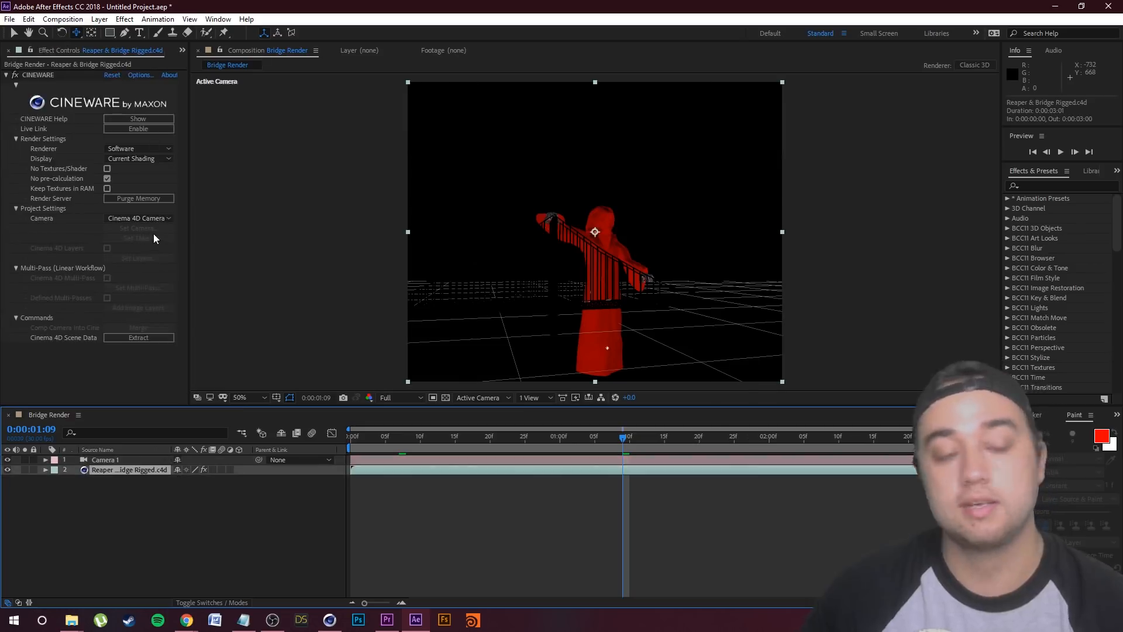
pyautogui.click(139, 219)
pyautogui.click(146, 269)
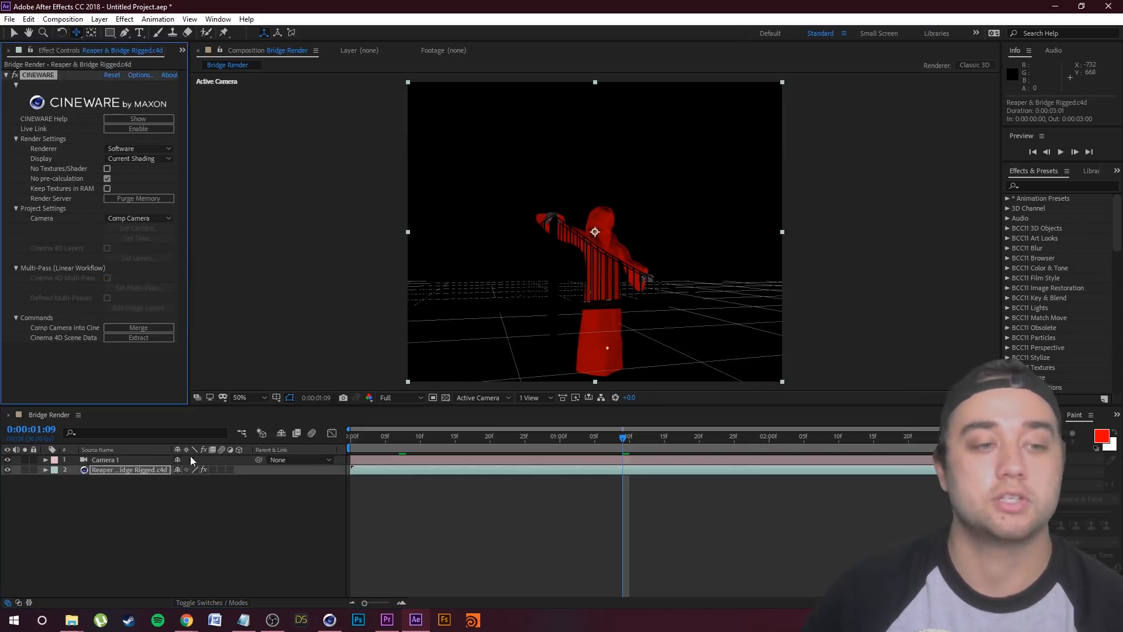
pyautogui.click(117, 460)
pyautogui.moveTo(605, 226)
pyautogui.mouseDown()
pyautogui.moveTo(601, 150)
pyautogui.moveTo(607, 246)
pyautogui.mouseUp()
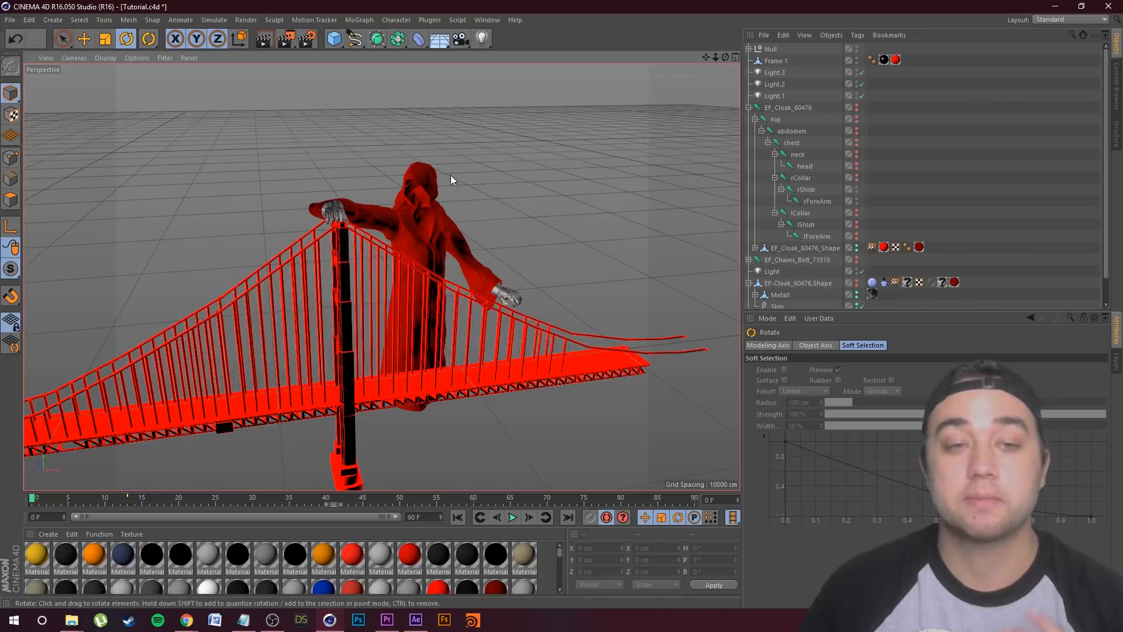
pyautogui.scroll(-3, 451, 175)
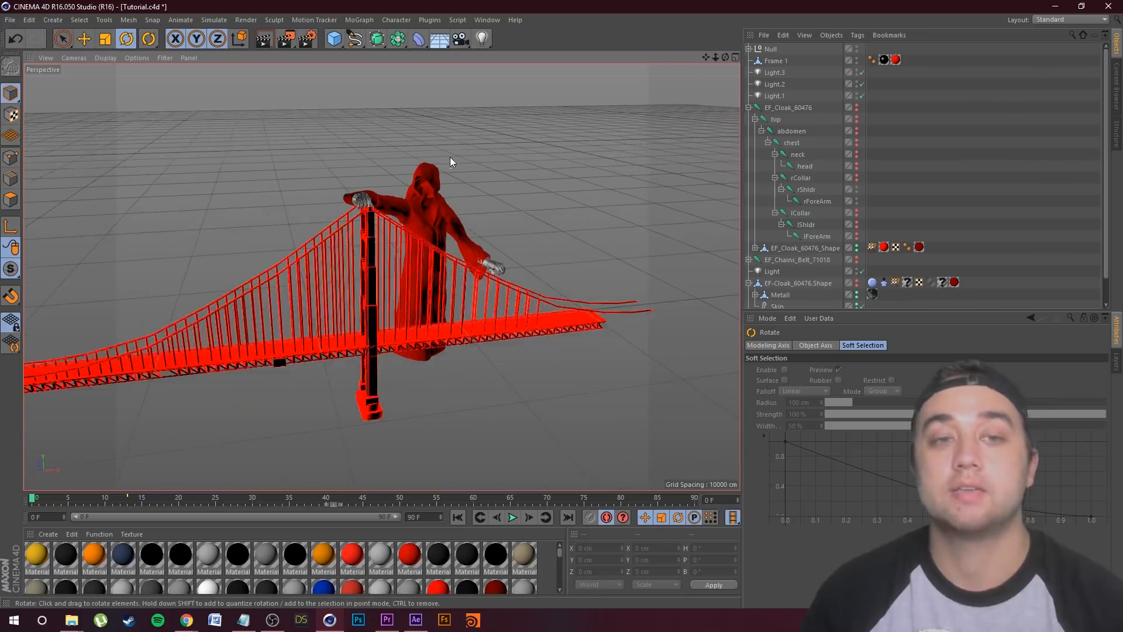
pyautogui.scroll(2, 451, 157)
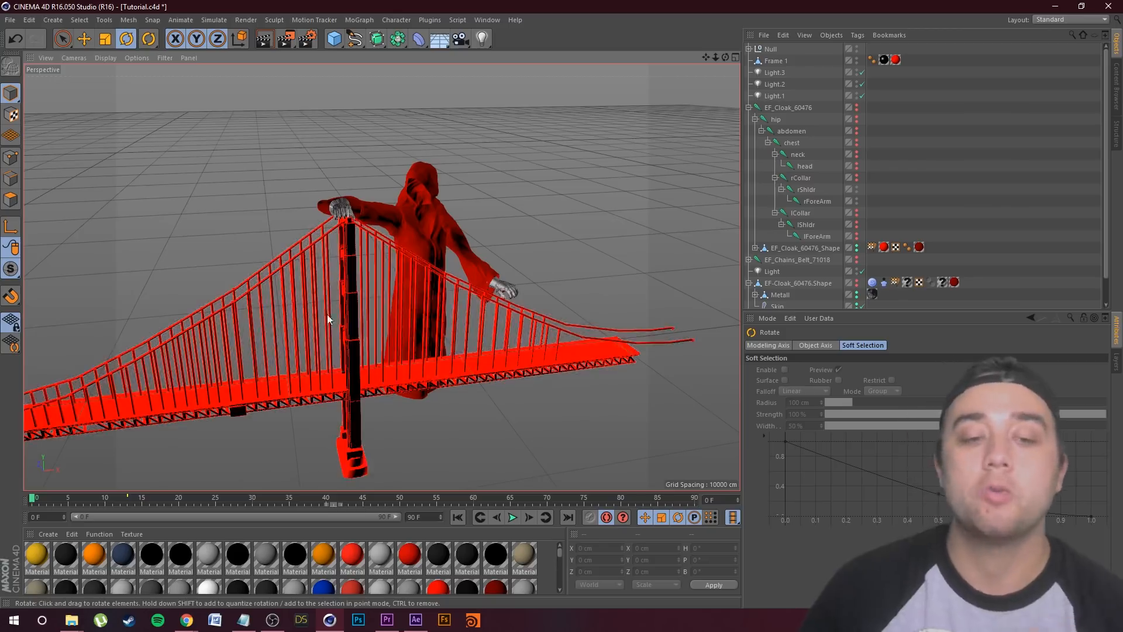
# Switch to After Effects, apply the Element effect to Cyan Solid 2 and check the import options in its Scene Setup.
pyautogui.click(415, 620)
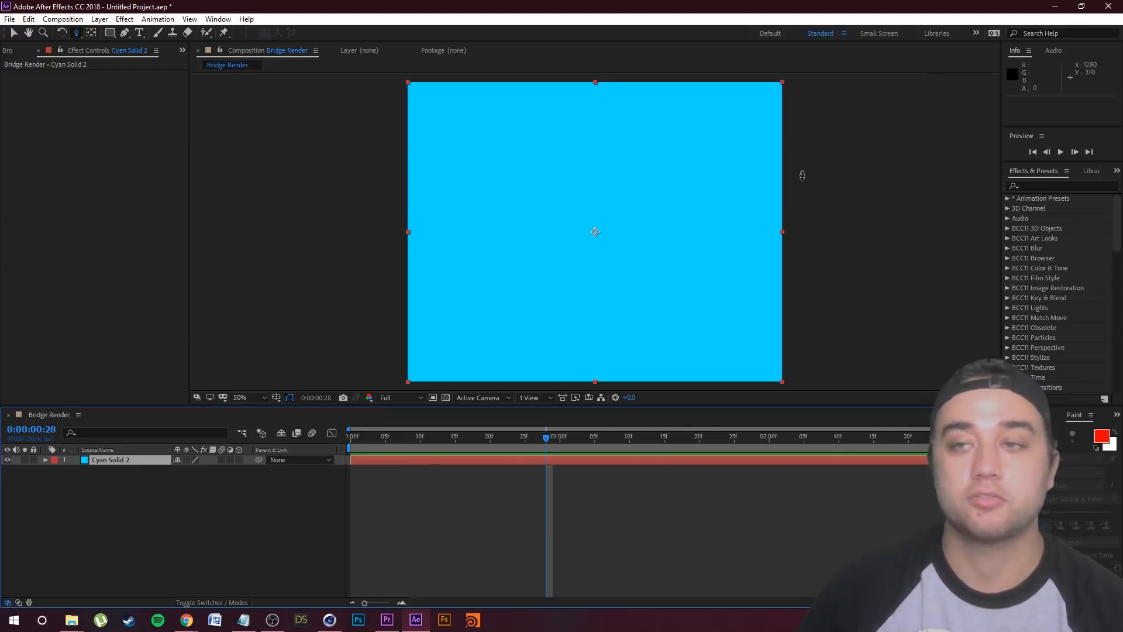
pyautogui.click(1013, 186)
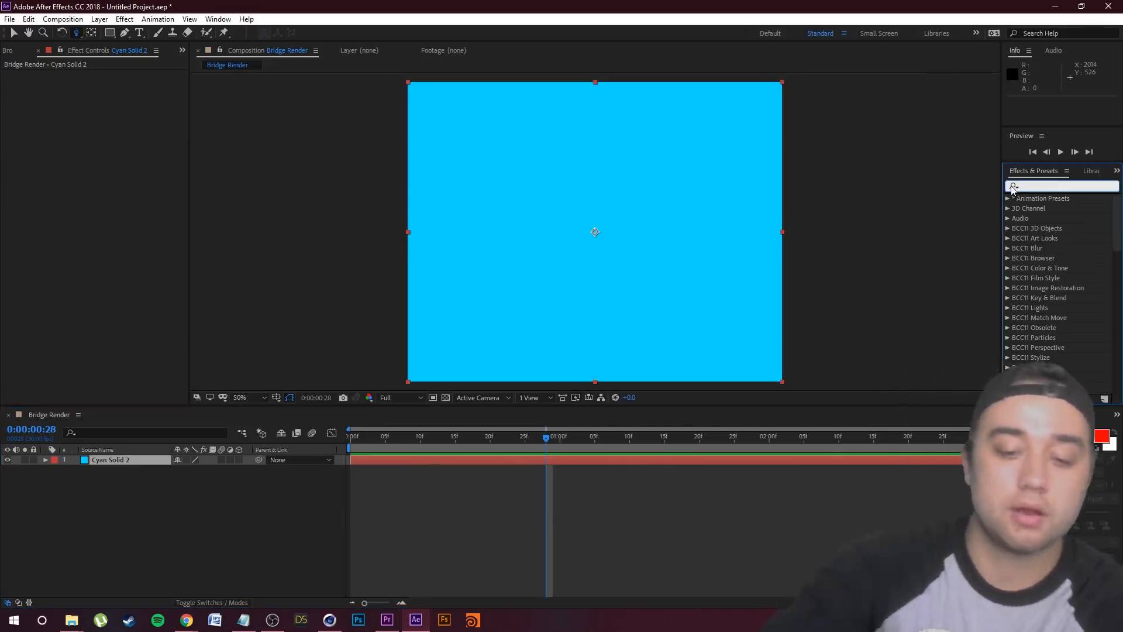
pyautogui.write('element')
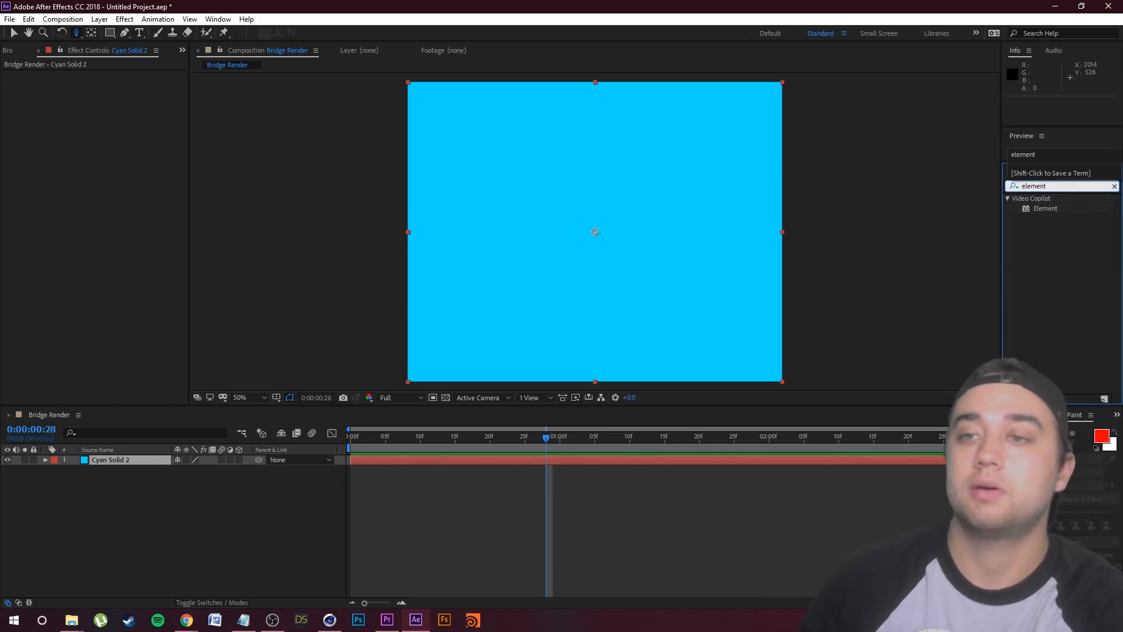
pyautogui.doubleClick(1024, 209)
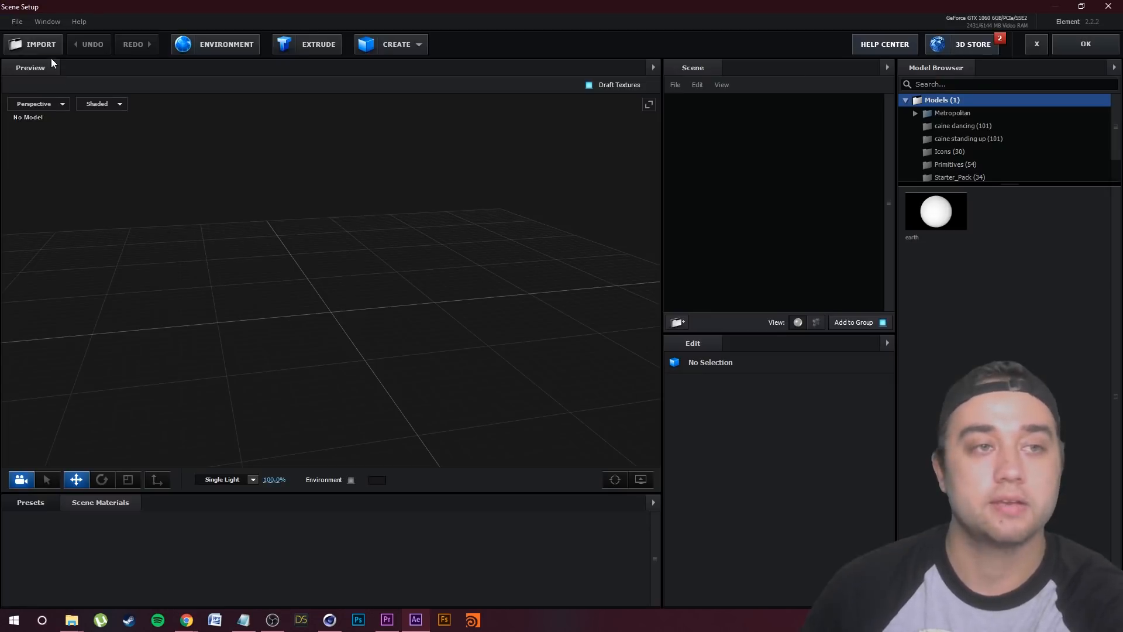
pyautogui.click(18, 22)
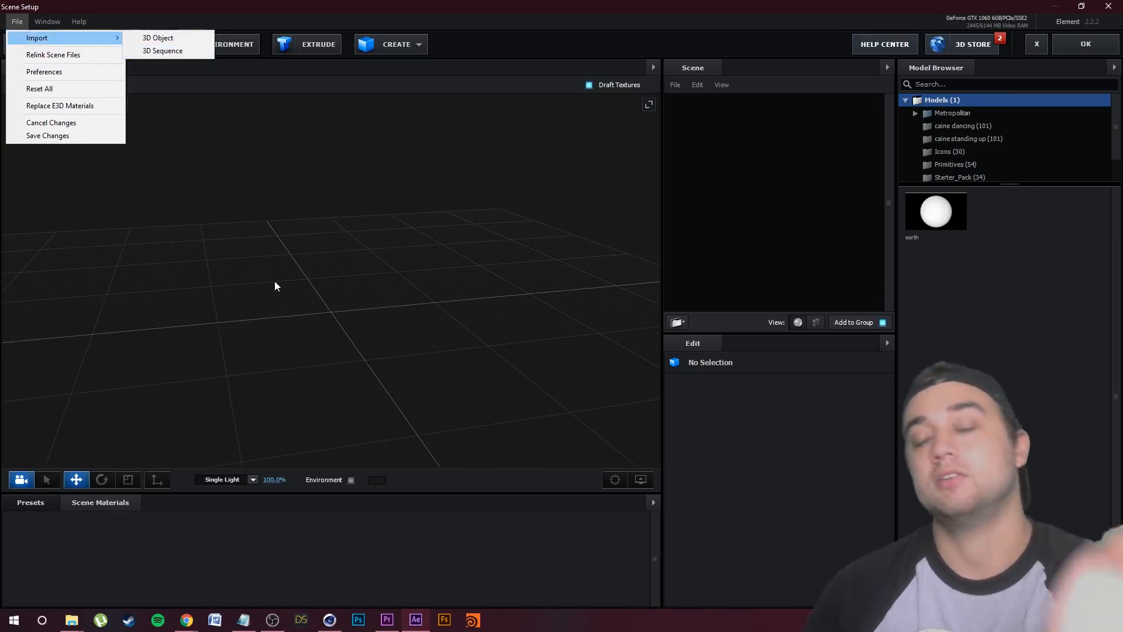
pyautogui.click(288, 232)
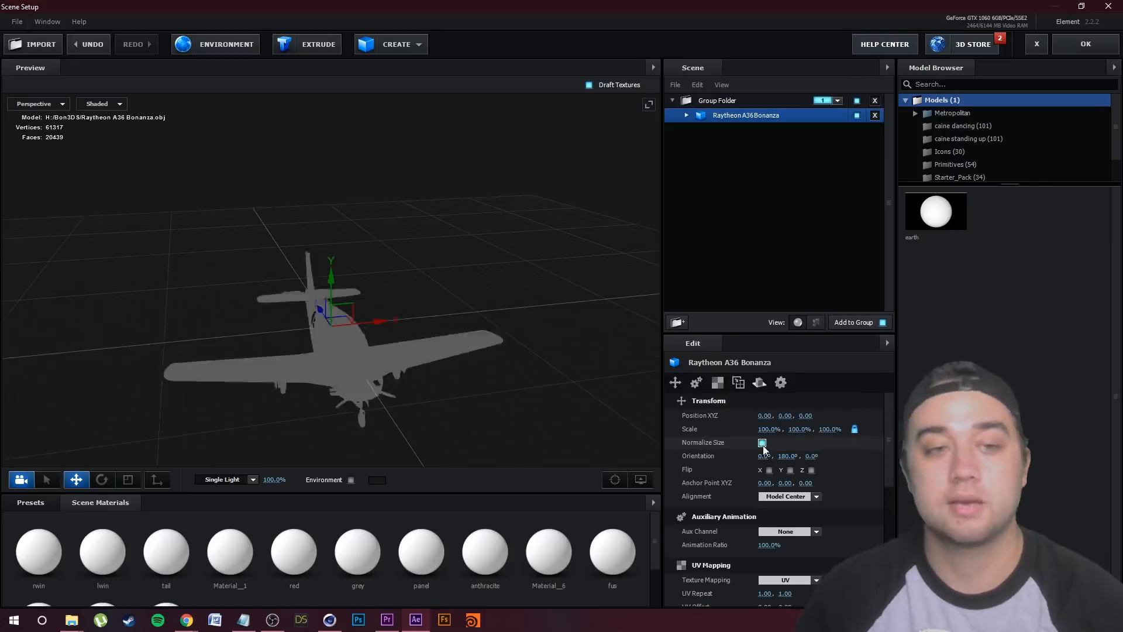
# Set the surface normals of the Reaper & Bridge OBJ model to Auto Normals and inspect the shaded model.
pyautogui.moveTo(375, 245); pyautogui.dragTo(297, 226)
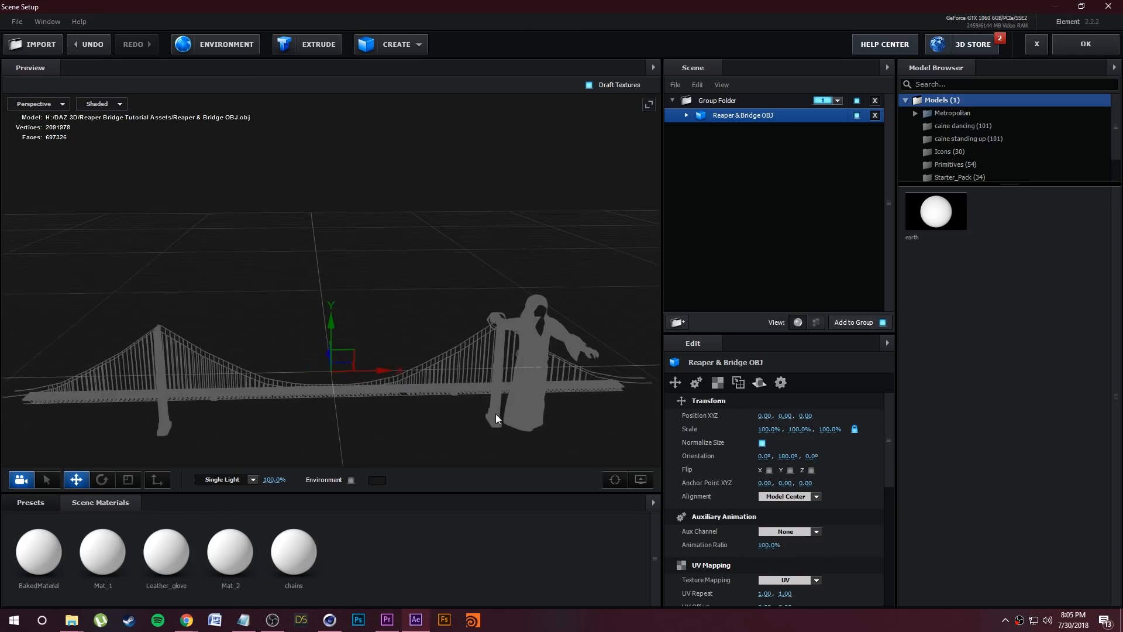
pyautogui.scroll(-3, 835, 537)
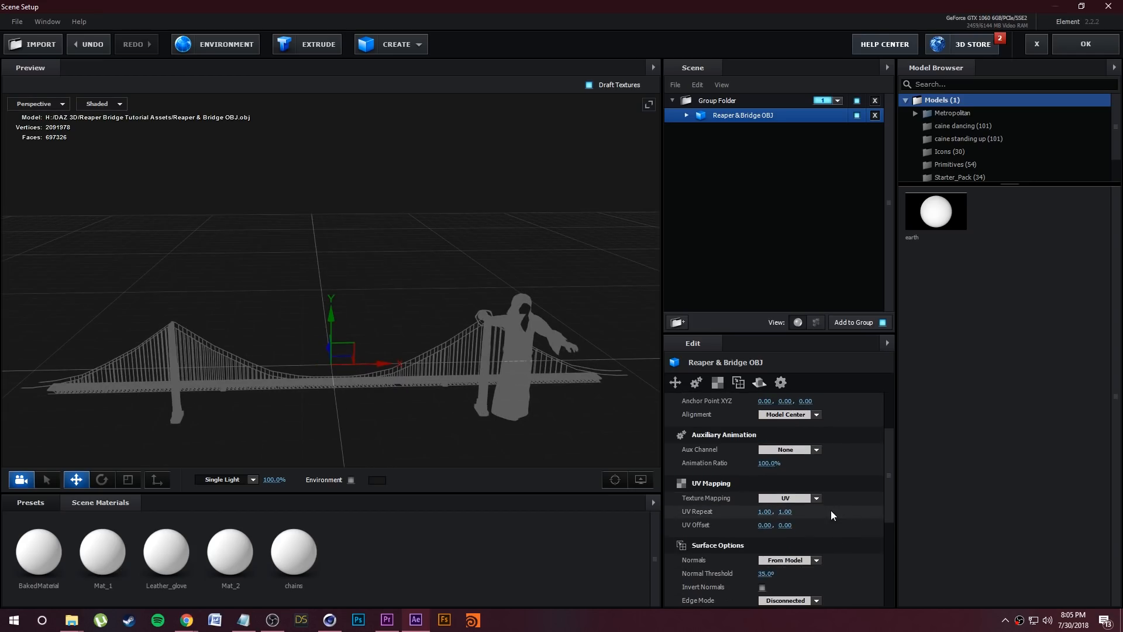
pyautogui.scroll(-5, 820, 501)
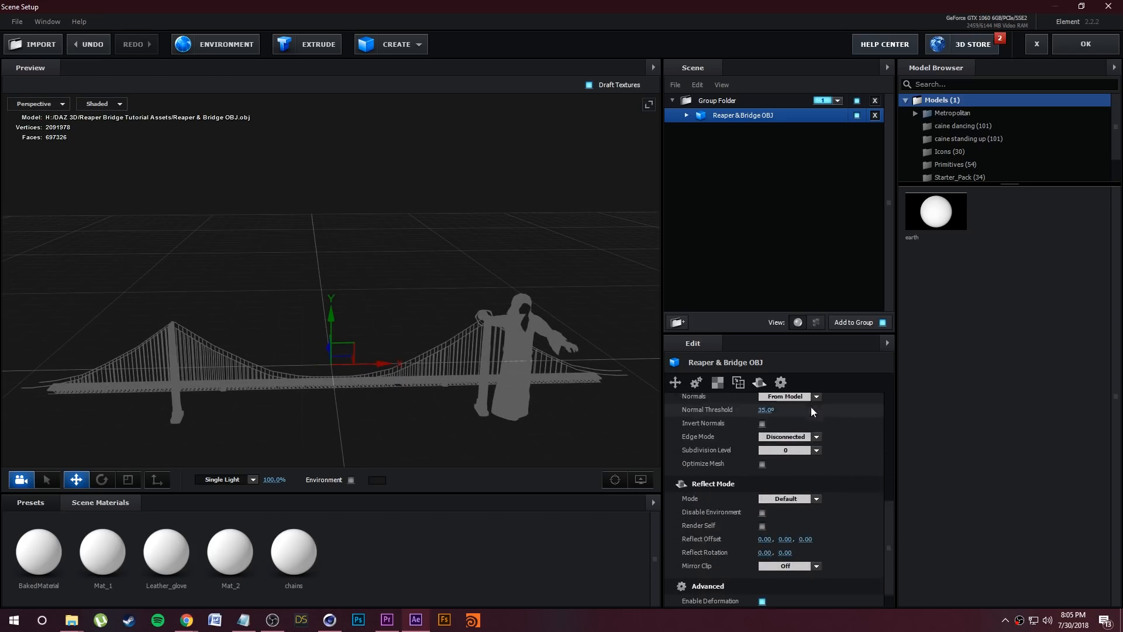
pyautogui.click(795, 397)
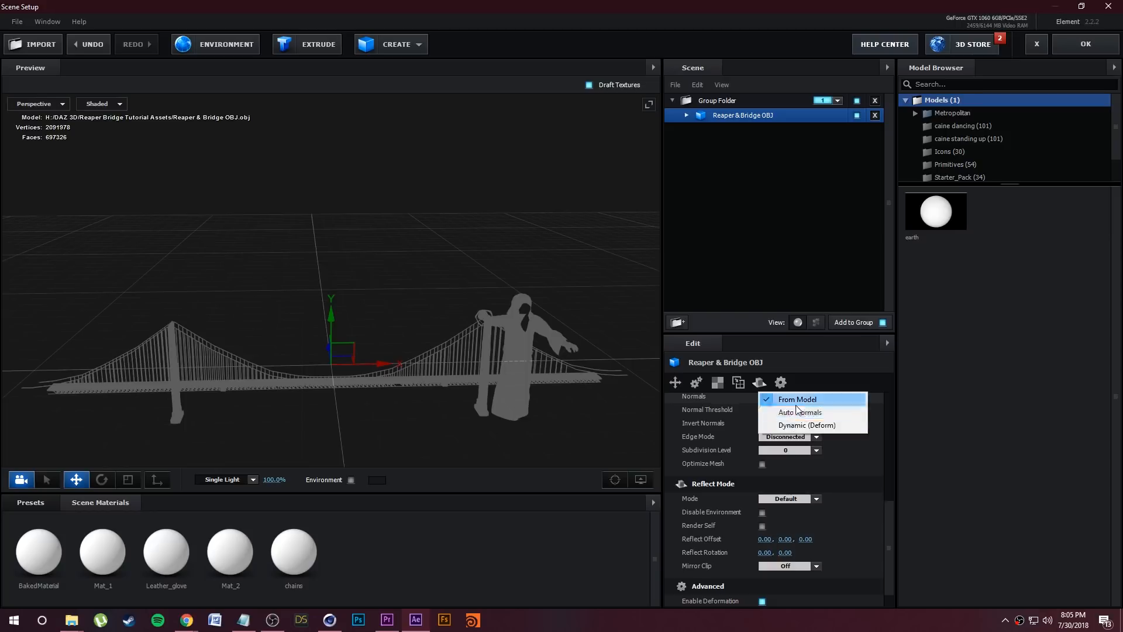
pyautogui.click(799, 412)
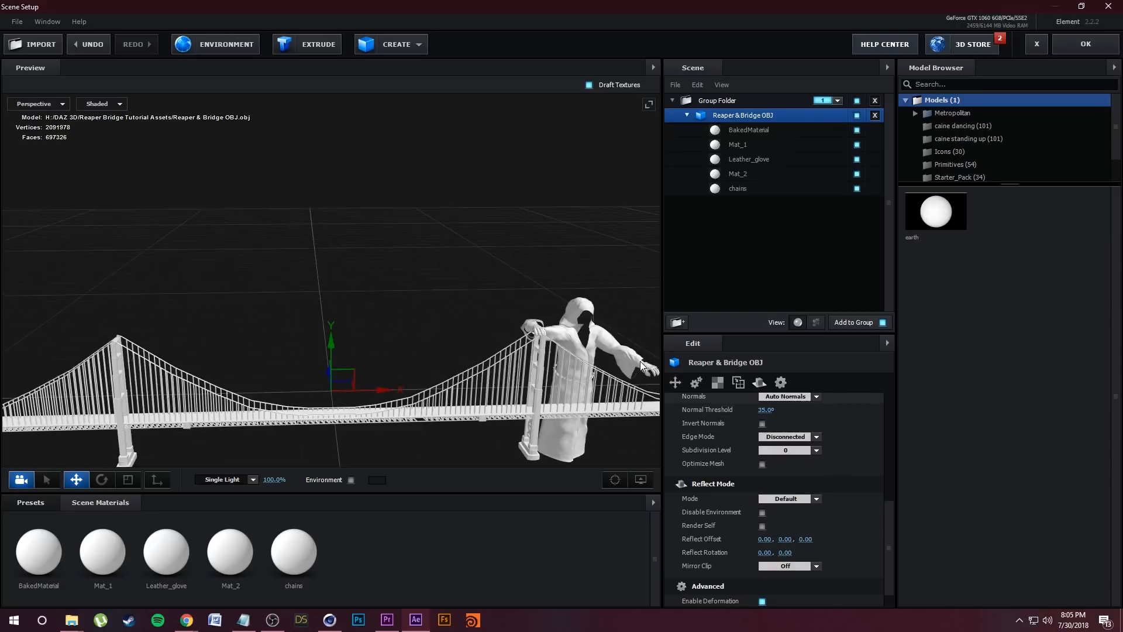
pyautogui.moveTo(545, 290); pyautogui.dragTo(526, 275)
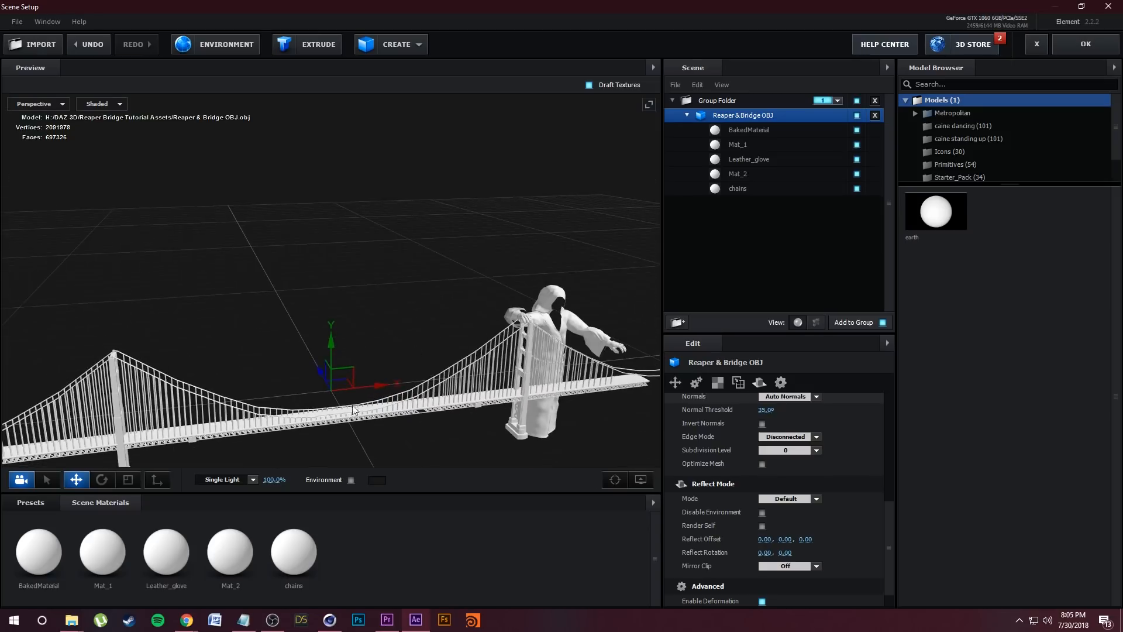
# Apply a material preset to the reaper and bridge model in Element's Scene Setup.
pyautogui.click(32, 503)
pyautogui.scroll(-3, 387, 559)
pyautogui.moveTo(290, 565); pyautogui.dragTo(578, 174)
pyautogui.moveTo(466, 262); pyautogui.dragTo(435, 282)
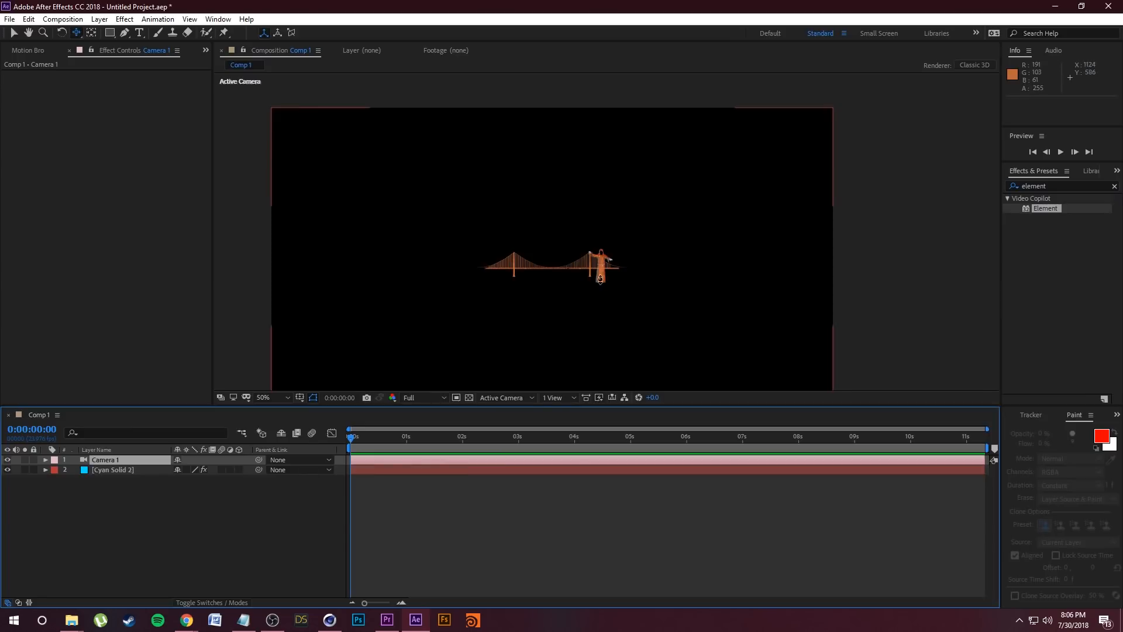
# Move Camera 1 in Comp 1 closer to frame the reaper and the bridge tower under its hand.
pyautogui.press('c')
pyautogui.moveTo(605, 269); pyautogui.dragTo(619, 220)
pyautogui.moveTo(616, 165); pyautogui.dragTo(655, 91)
pyautogui.moveTo(670, 207); pyautogui.dragTo(623, 59)
pyautogui.press('c')
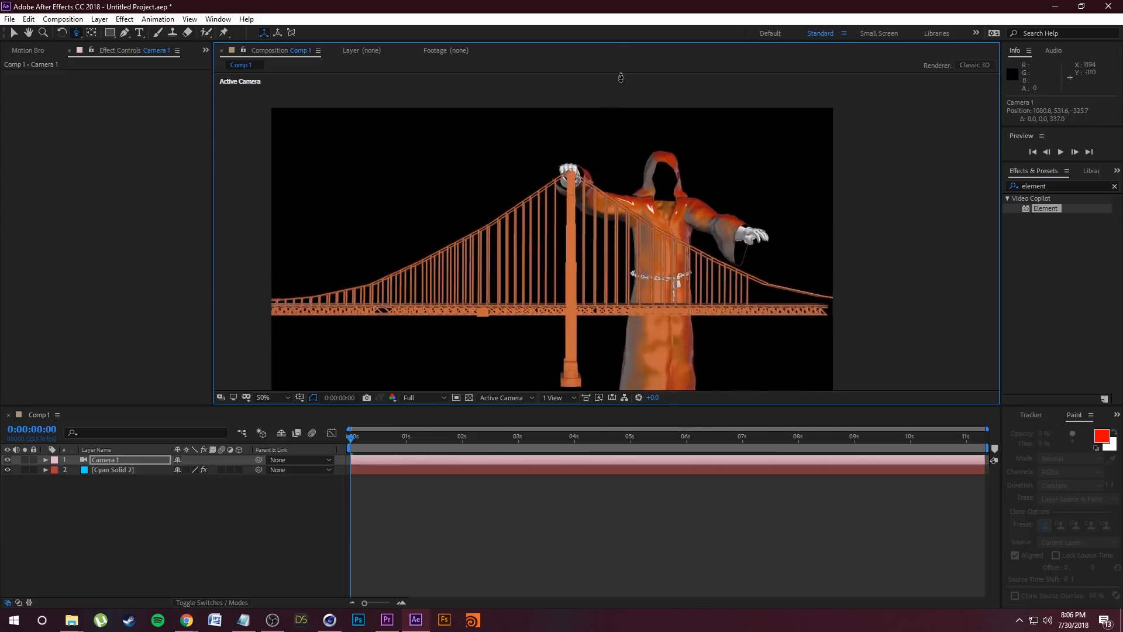